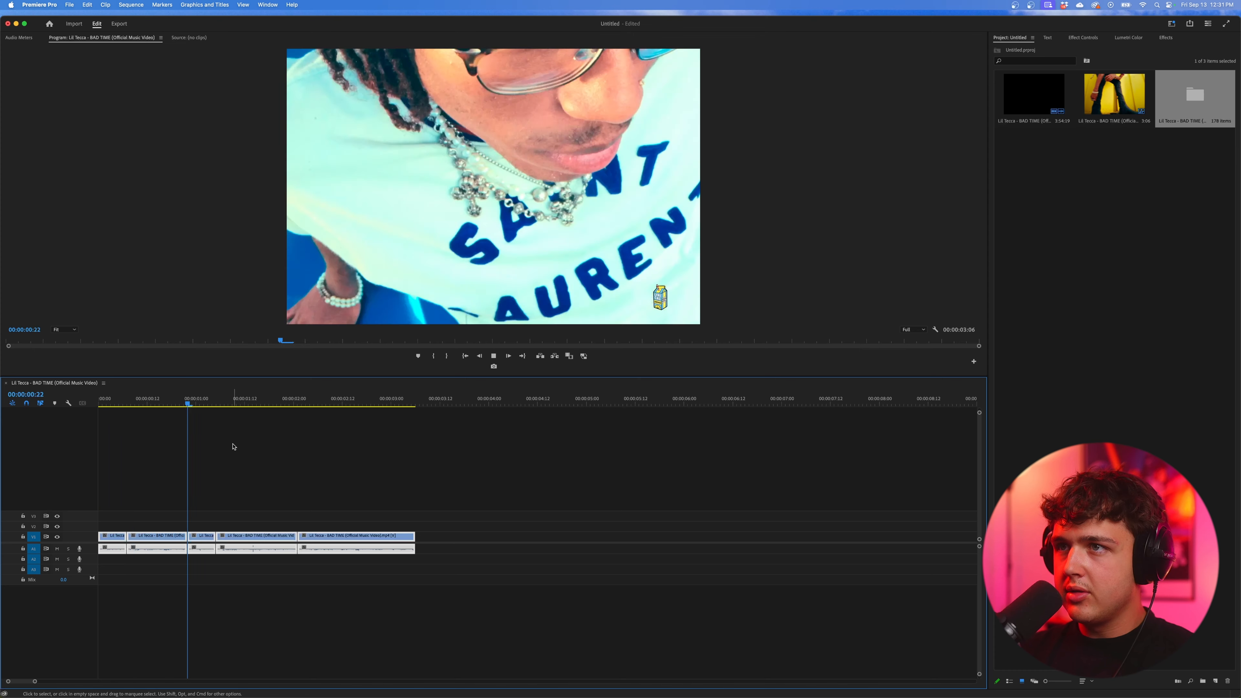
- Play through the montage and return the playhead to the opening frames of the first clip
key("space")
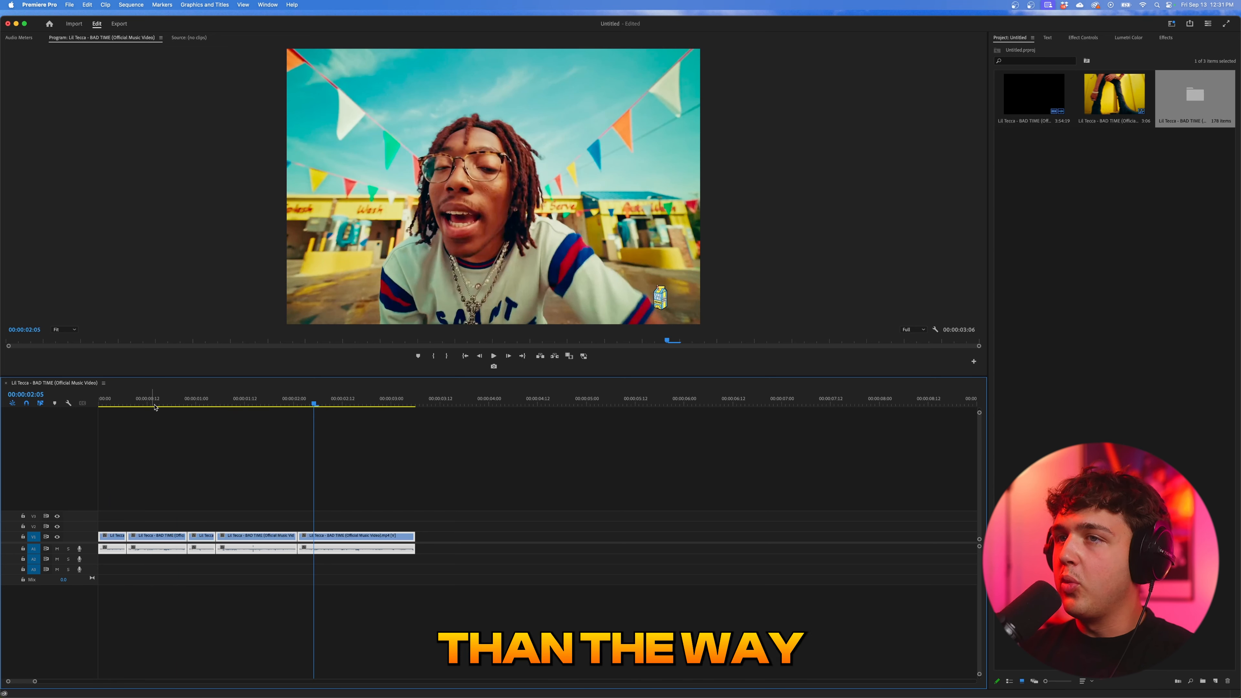
left_click(102, 404)
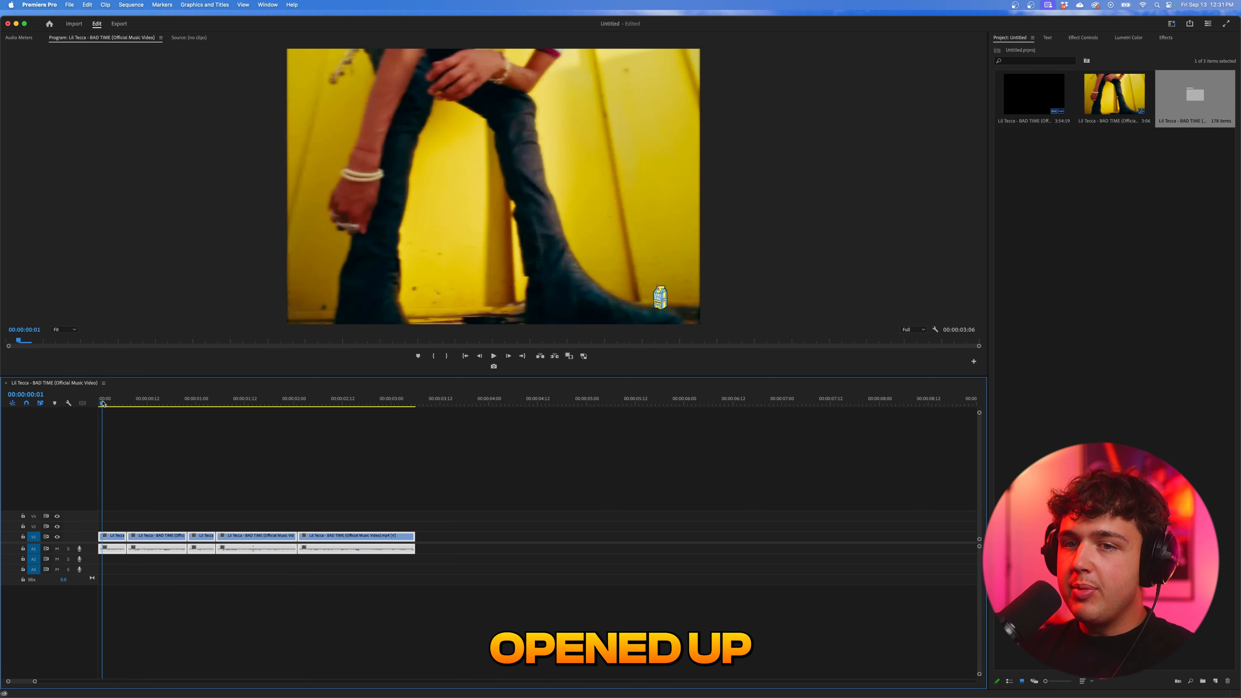
mouse_move(103, 402)
left_mouse_down()
mouse_move(269, 403)
mouse_move(117, 409)
left_mouse_up()
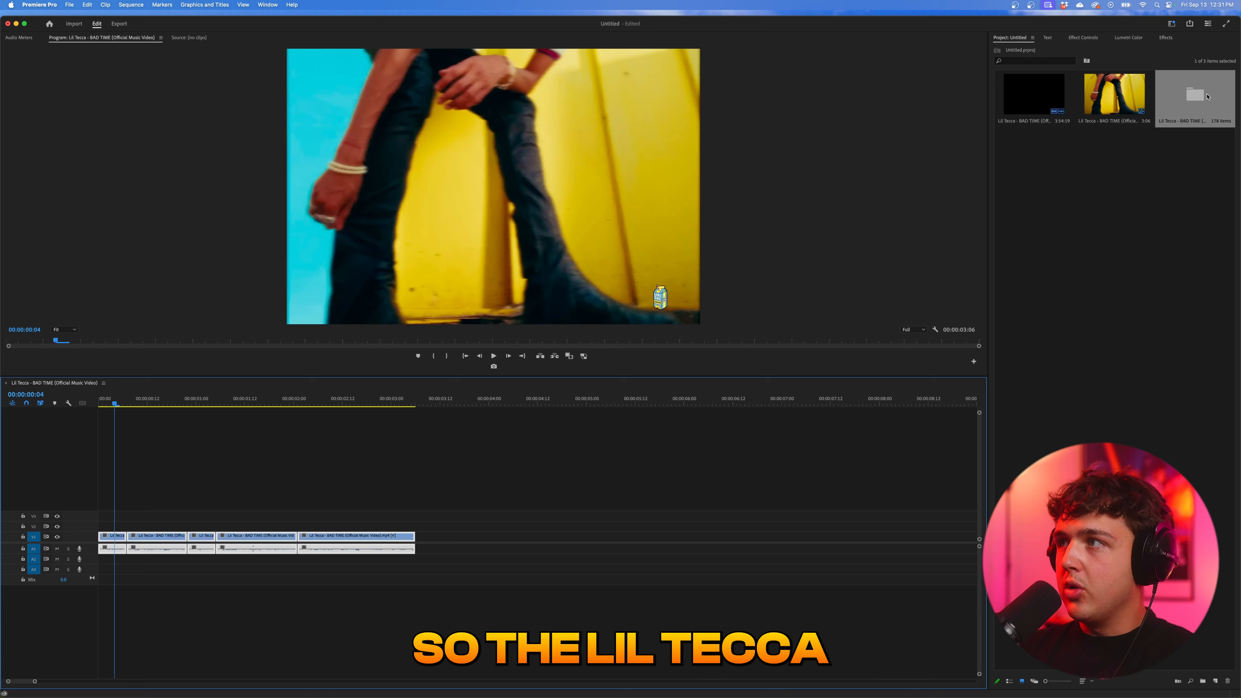
- Open the Scene Edit Detection bin of the BAD TIME music video and look through its subclips
double_click(1183, 105)
scroll(1163, 274, "down", 15)
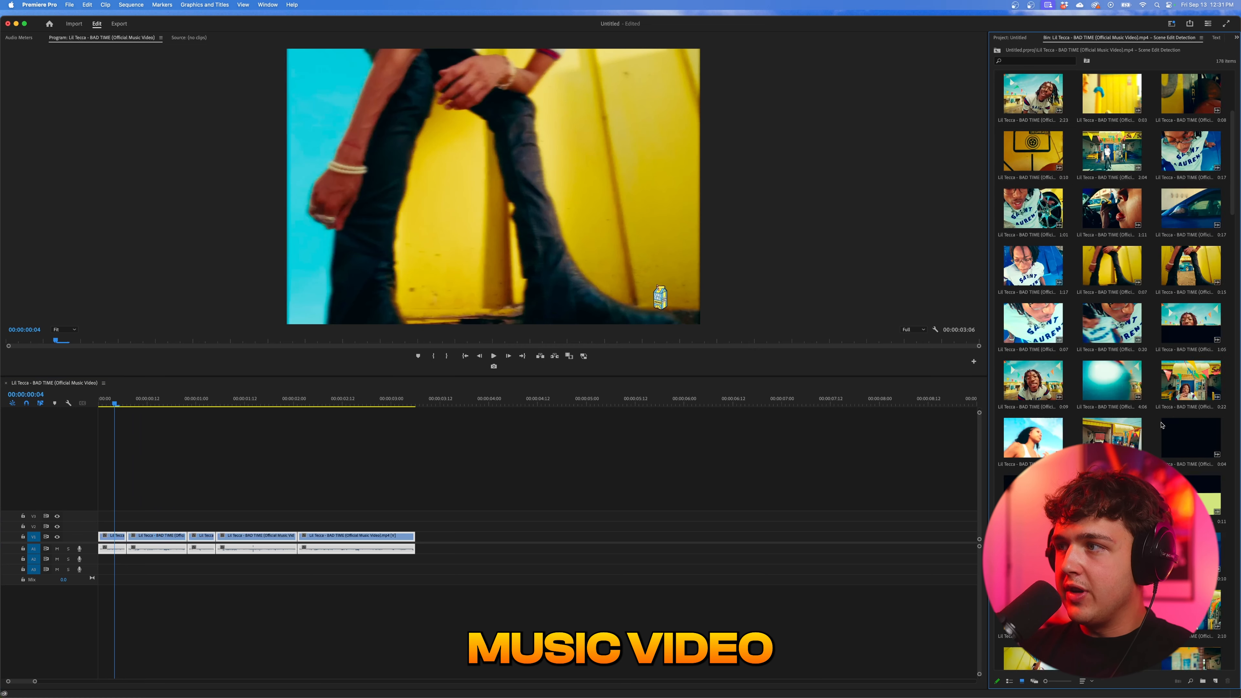
scroll(1151, 360, "down", 3)
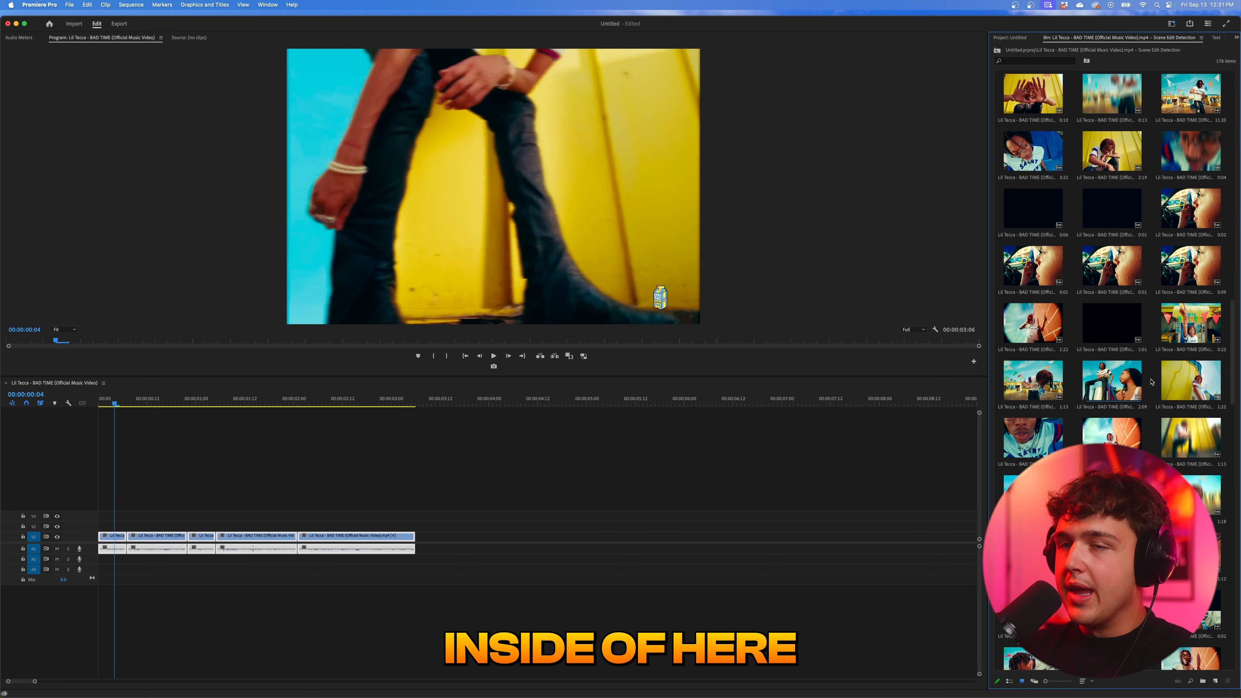
- Export the frame at 00:00:00:01 as a JPEG into a new folder inside the lil tecca bad time montage folder
left_click(101, 402)
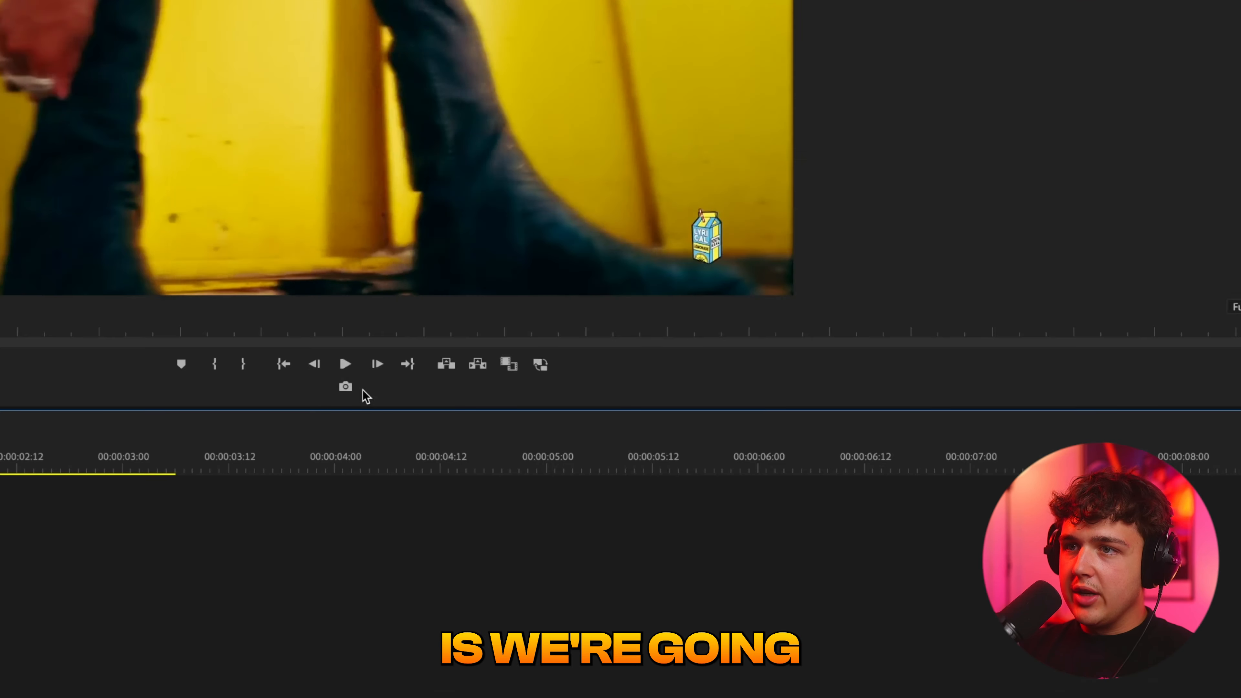
left_click(345, 386)
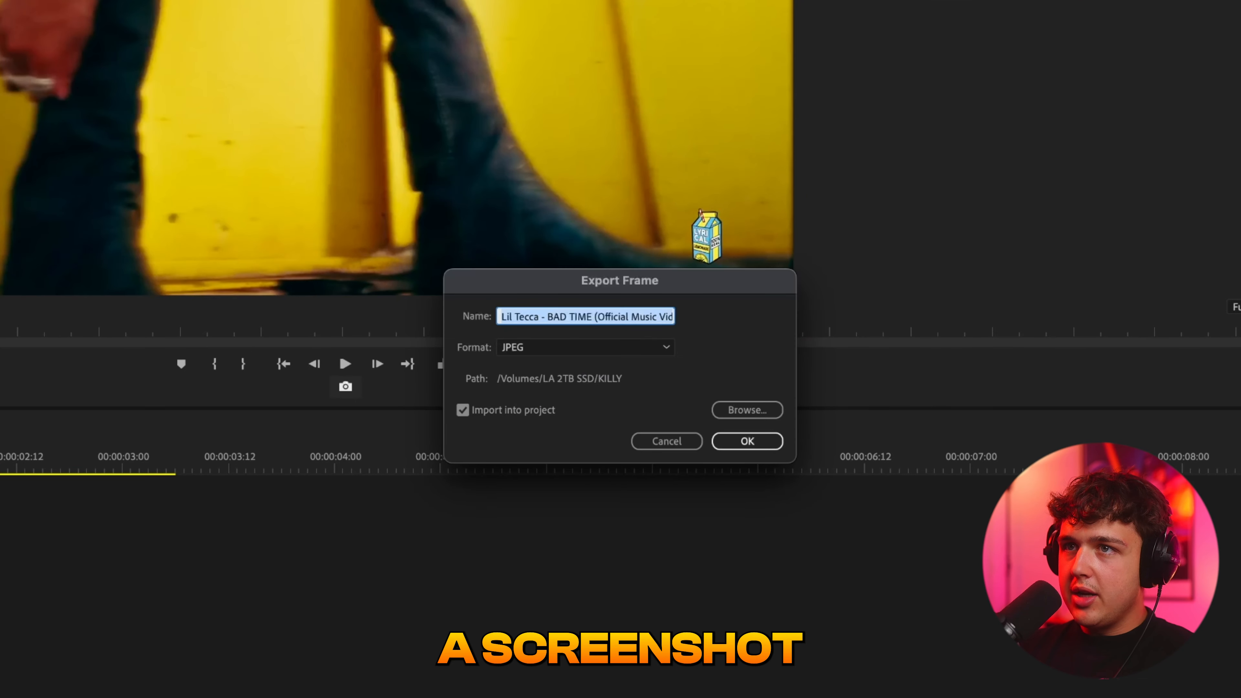
left_click(748, 410)
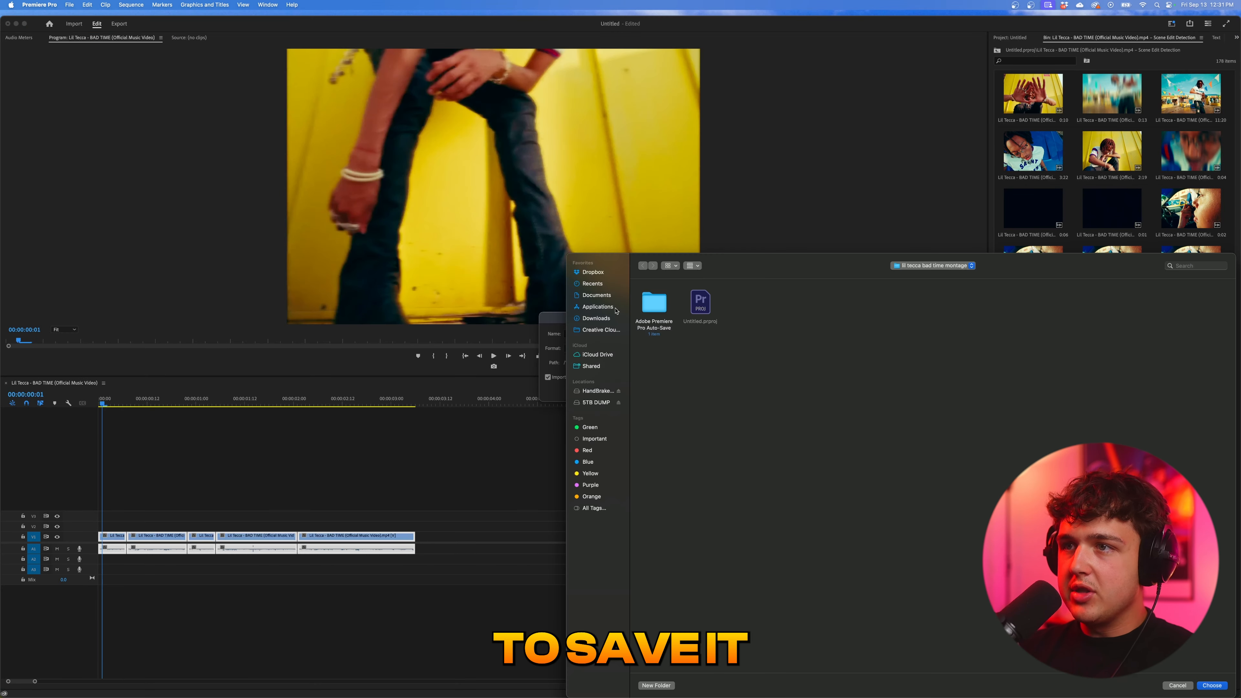
left_click(597, 296)
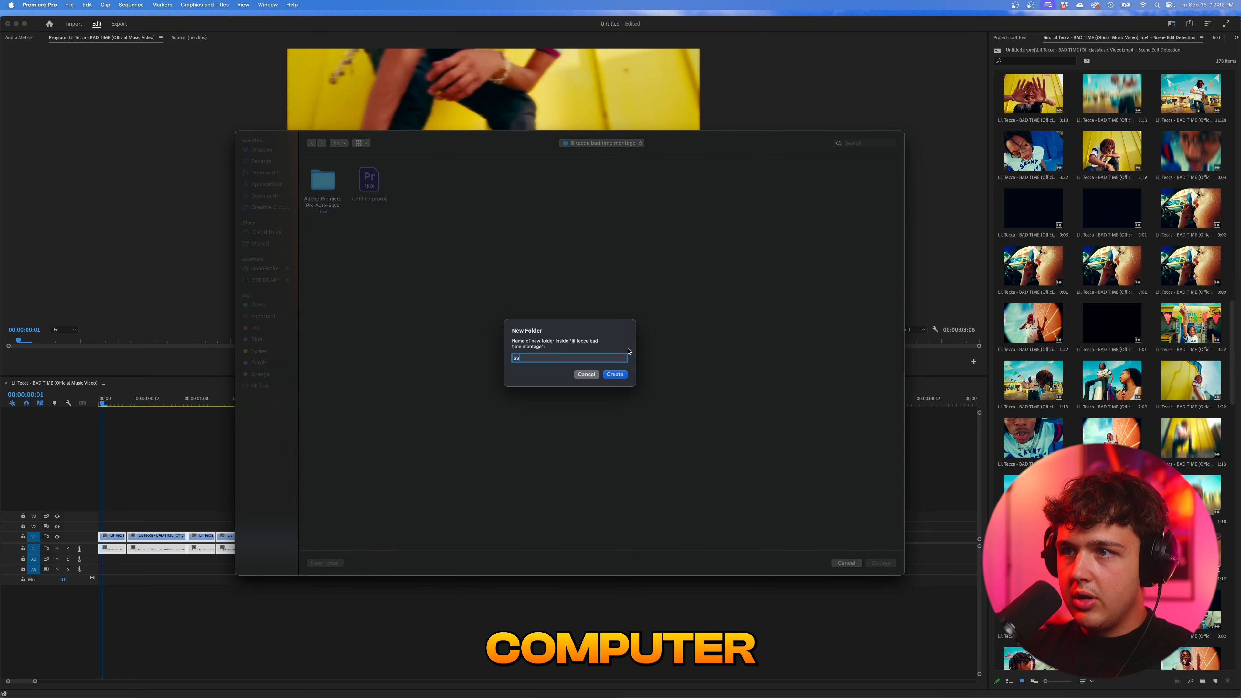
left_click(619, 370)
left_click(883, 562)
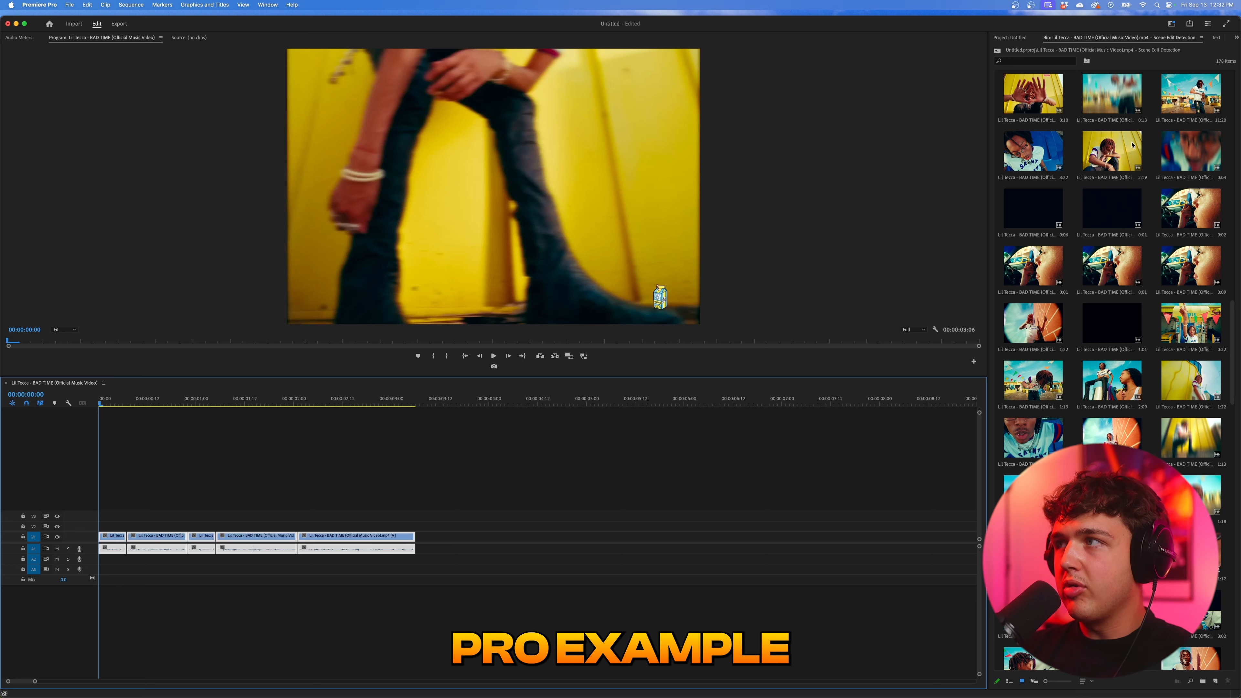
- Place Subclip072 on V2 at the sequence start and trim it to the length of the first V1 clip
left_click(181, 466)
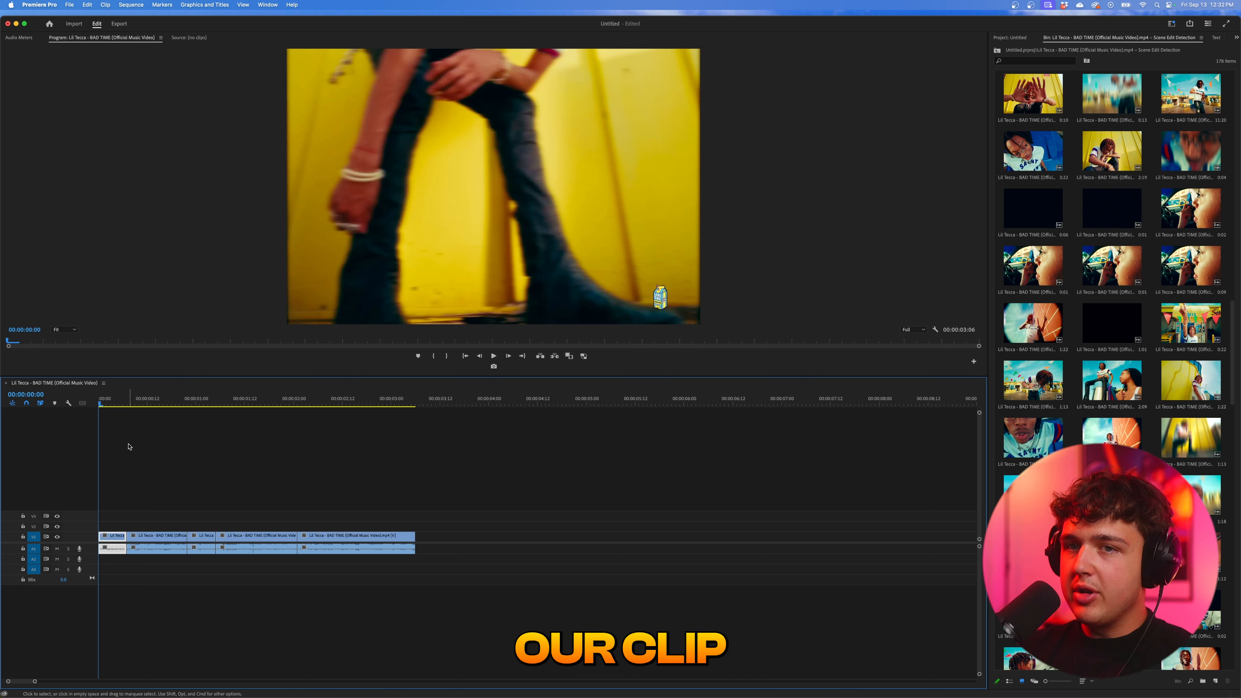
left_click_drag(1189, 101, 132, 527)
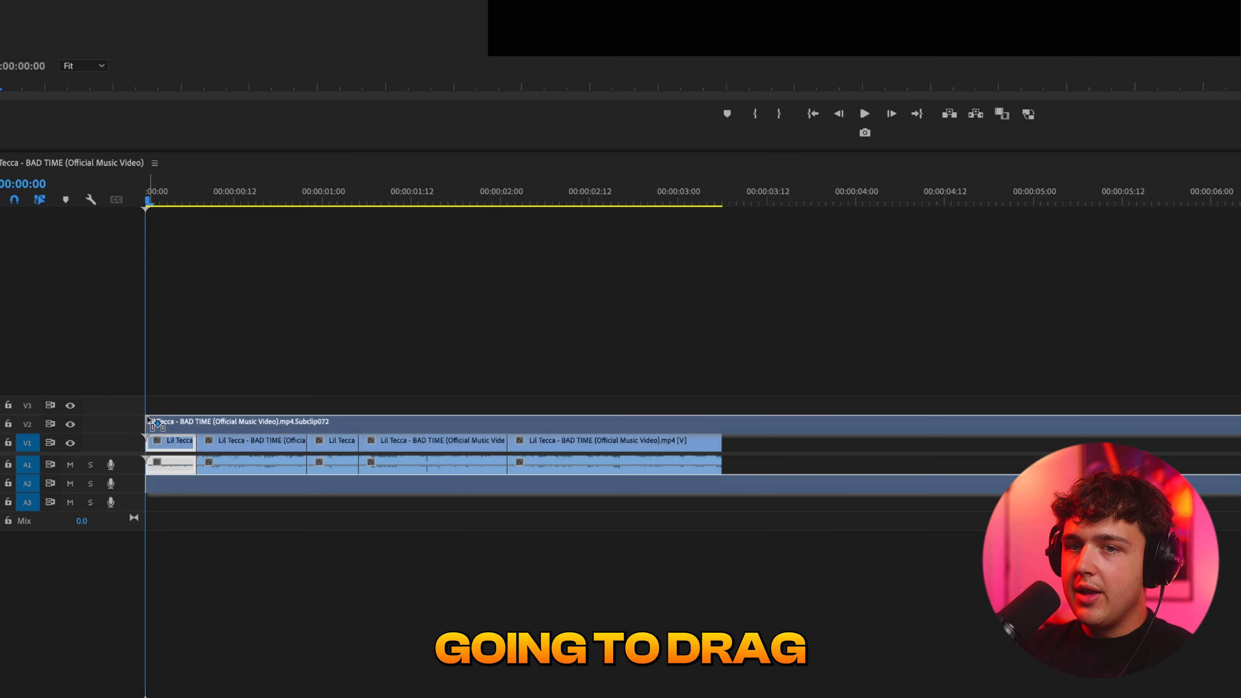
key("c")
left_click(197, 424)
key("v")
left_click(223, 425)
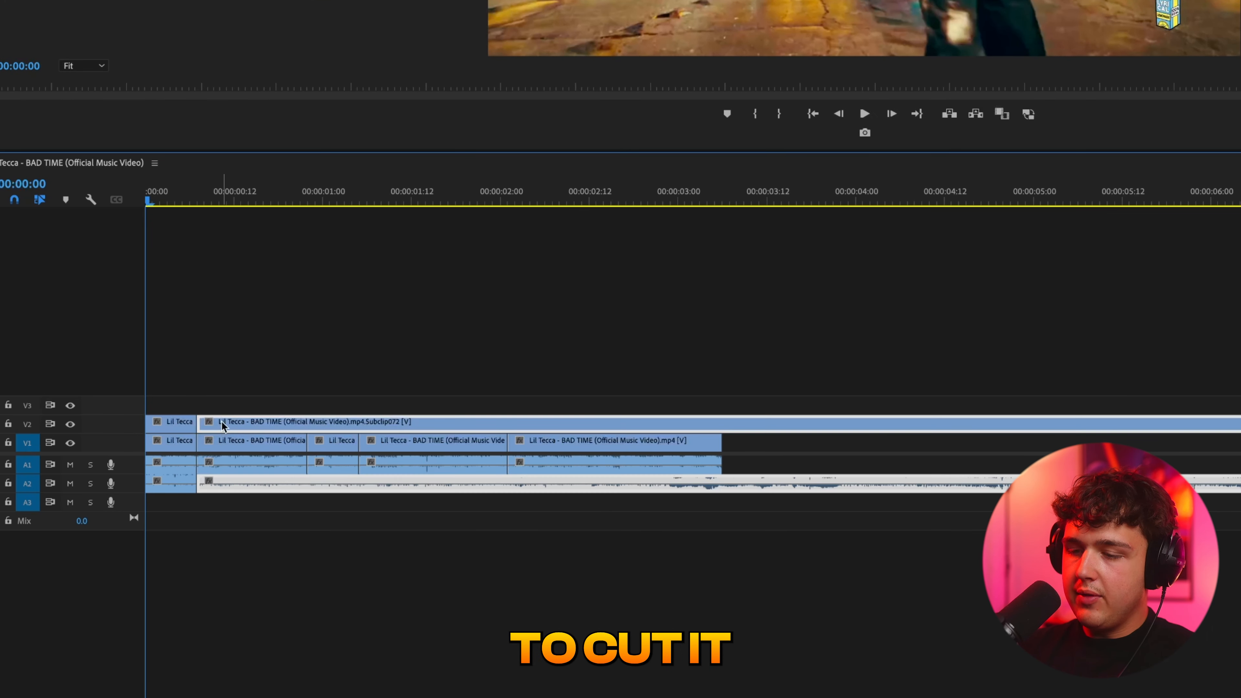
key("Delete")
- Unlink the audio of the V2 subclip and delete that audio from A2
left_click(172, 487)
right_click(172, 486)
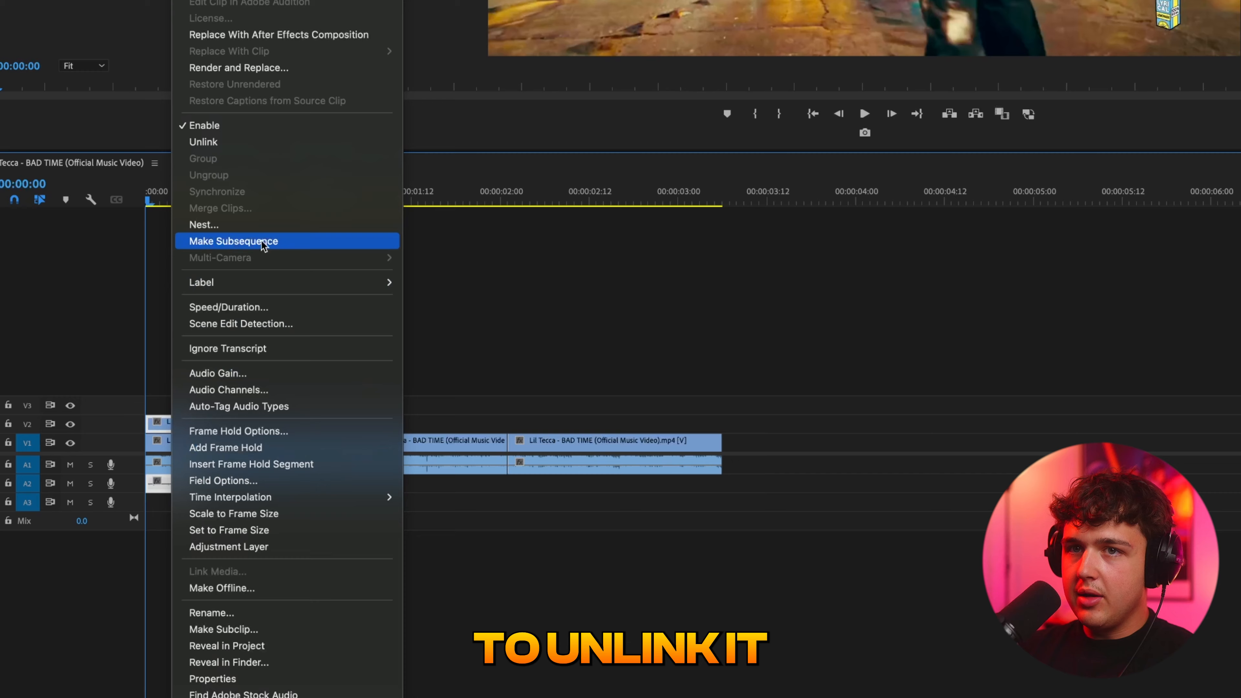
left_click(255, 141)
left_click(187, 481)
mouse_move(162, 201)
left_mouse_down()
mouse_move(179, 202)
mouse_move(150, 207)
mouse_move(173, 214)
left_mouse_up()
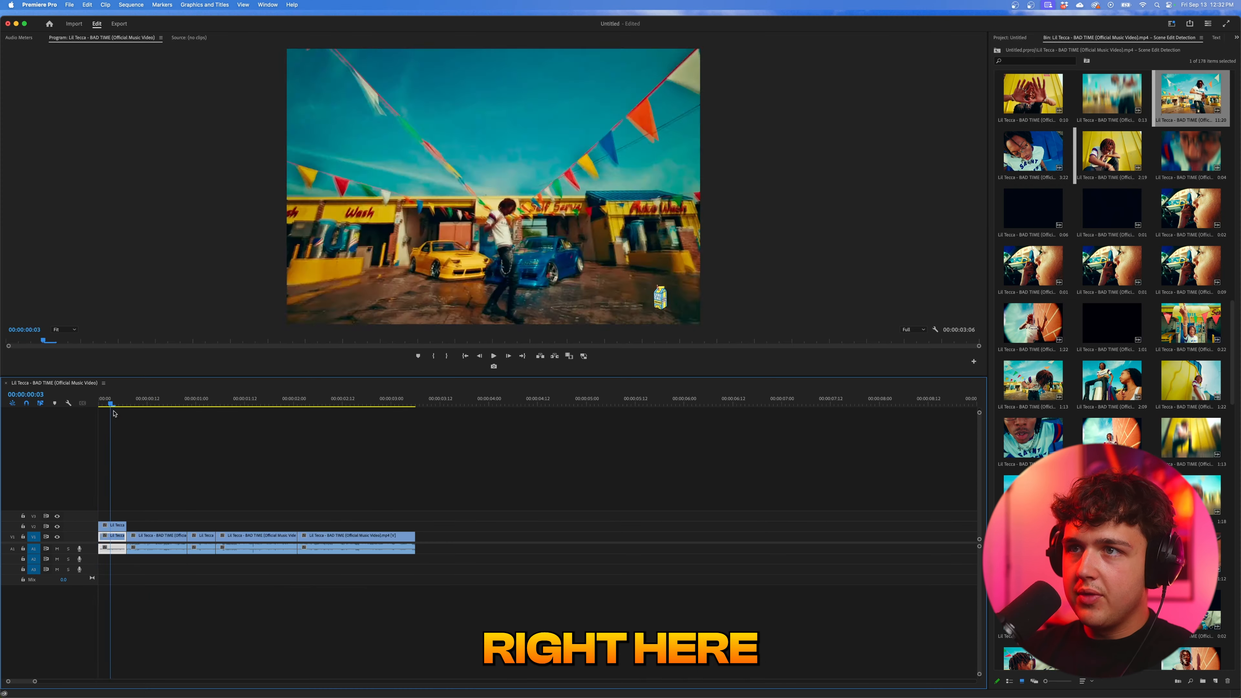
left_click_drag(114, 414, 95, 414)
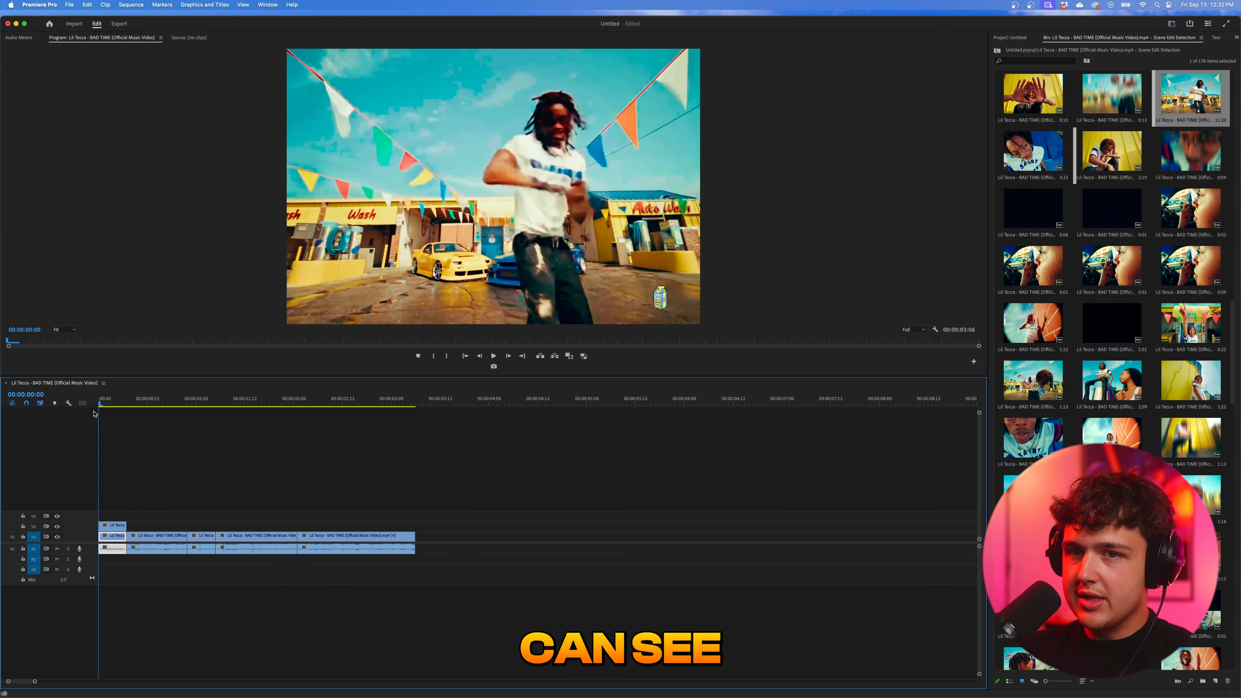
- Disable the V2 subclip to expose the first clip underneath, and show the subclip's effect controls
key("=")
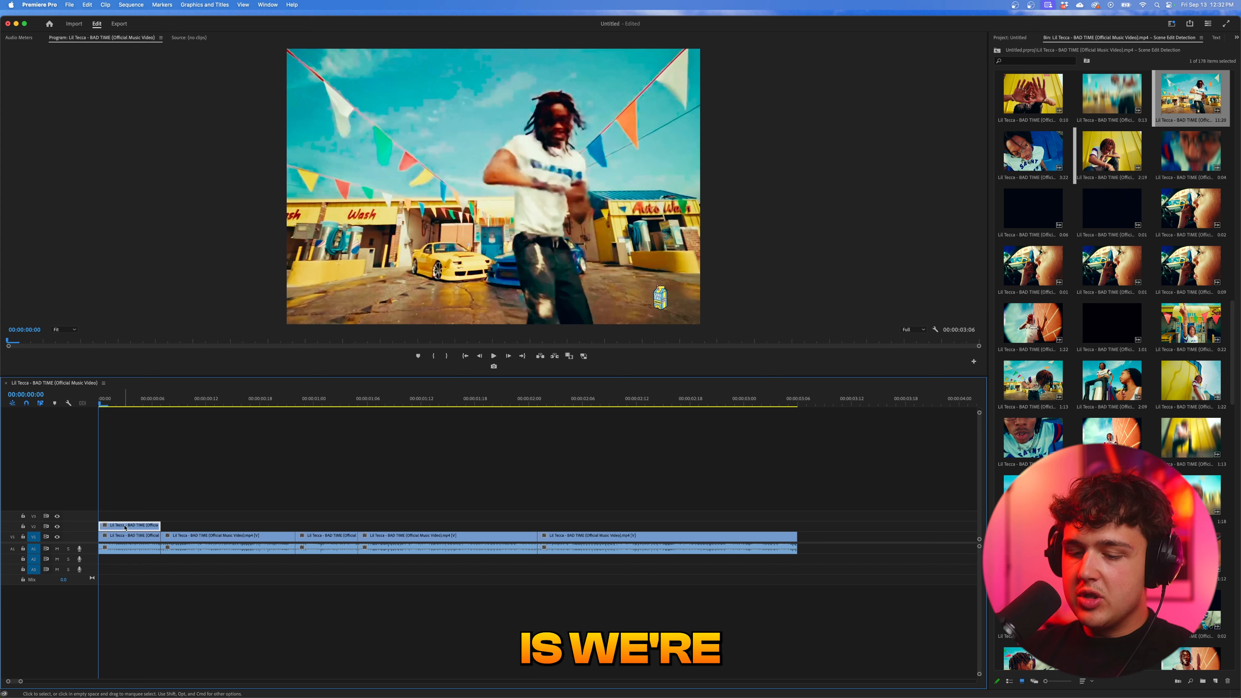
key("shift+e")
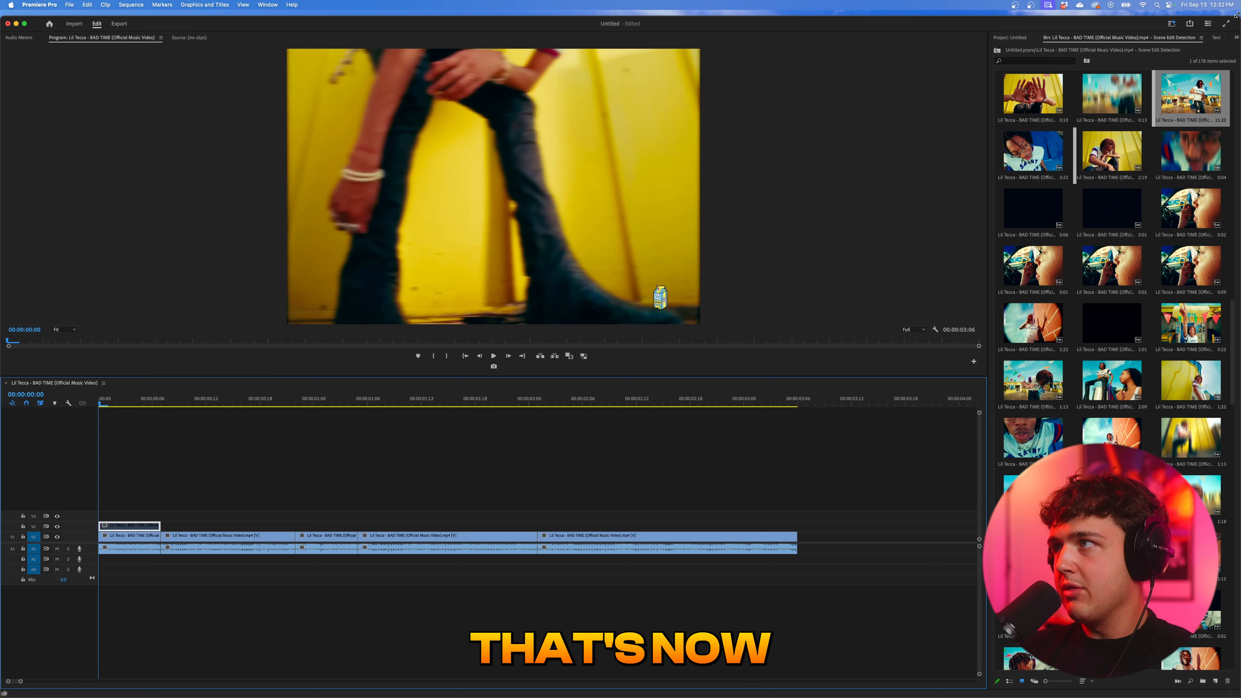
left_click(1236, 38)
left_click(1096, 74)
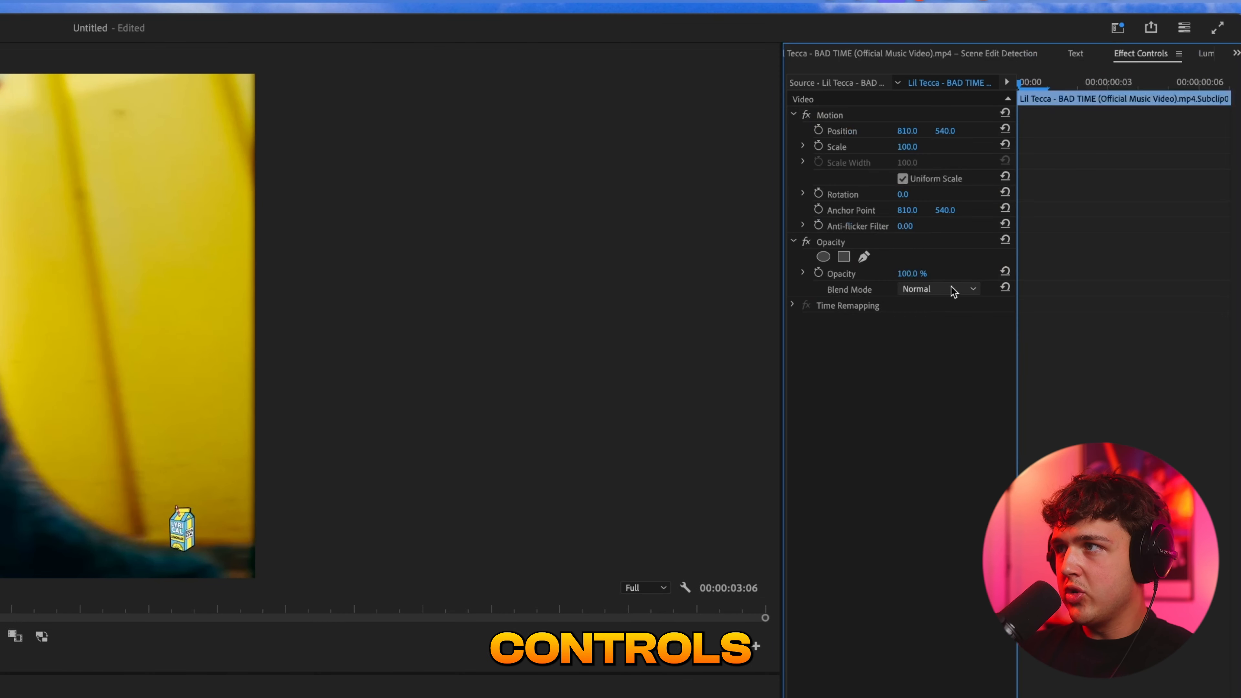
- Trace a Pen opacity mask on the V2 subclip along the outer edge of the arm, hand and trouser leg, down to the frame's lower edge
left_click(864, 257)
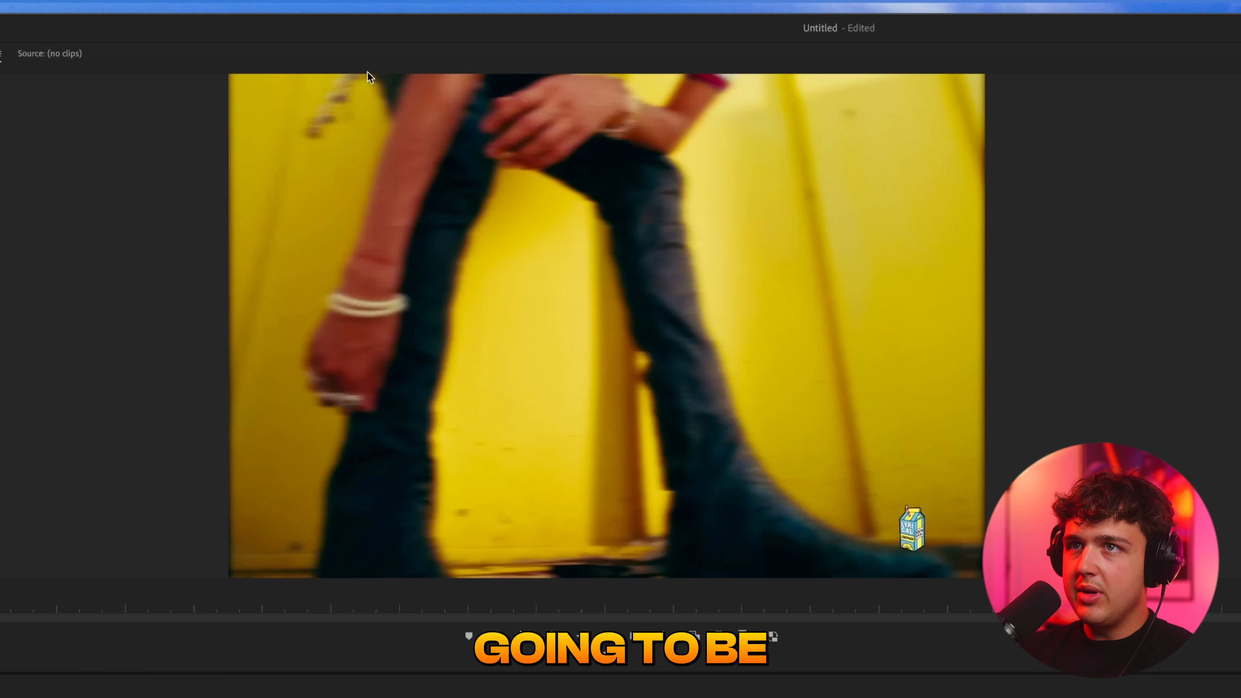
left_click(384, 99)
left_click(390, 119)
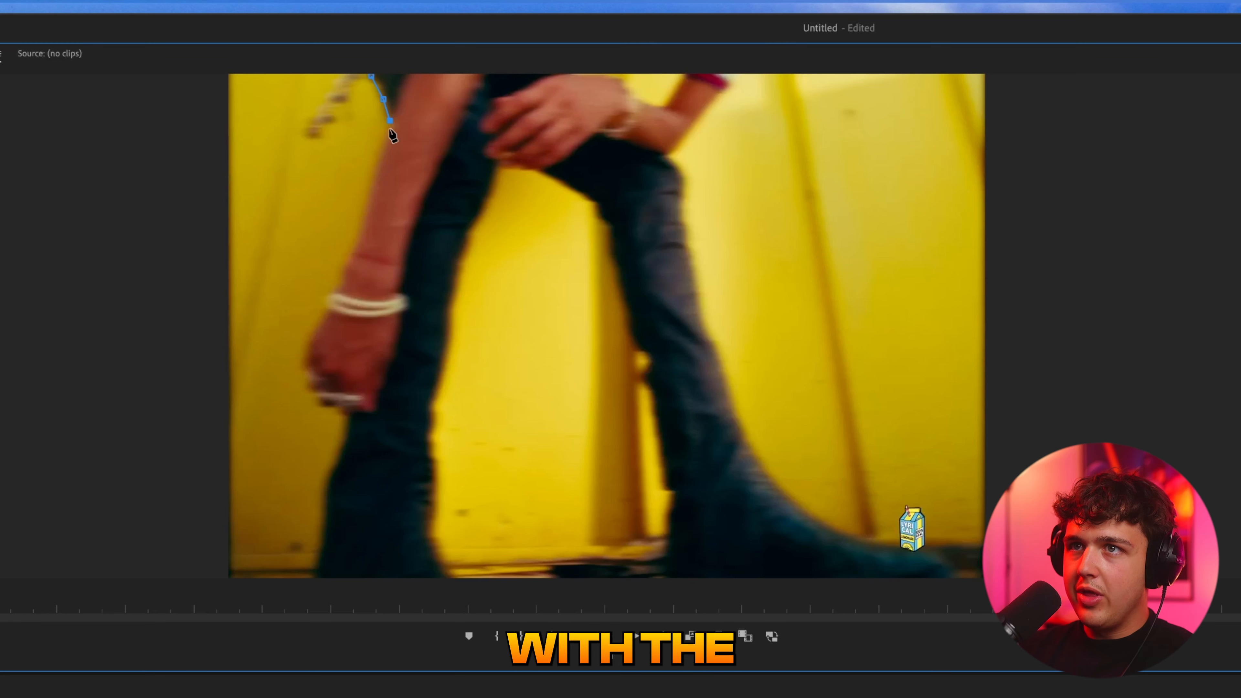
left_click(378, 162)
left_click(359, 221)
left_click(347, 265)
left_click(340, 287)
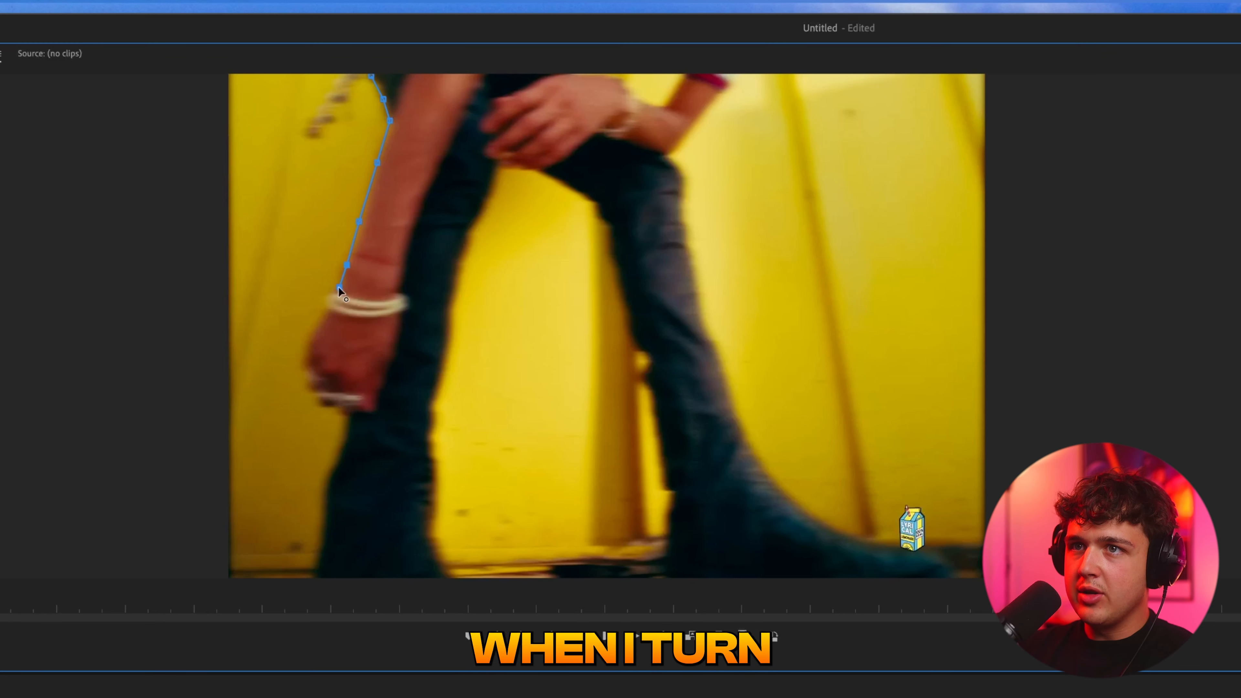
left_click(326, 297)
left_click(326, 306)
left_click(317, 321)
left_click(308, 333)
left_click(302, 346)
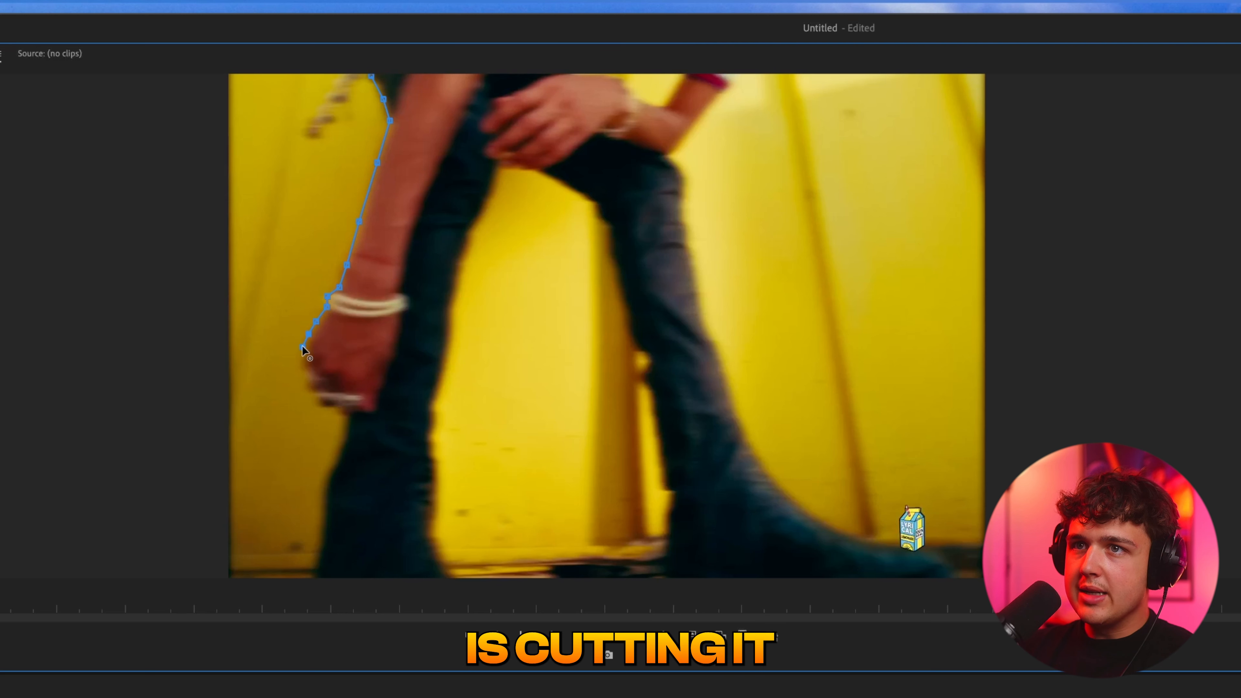
left_click(304, 364)
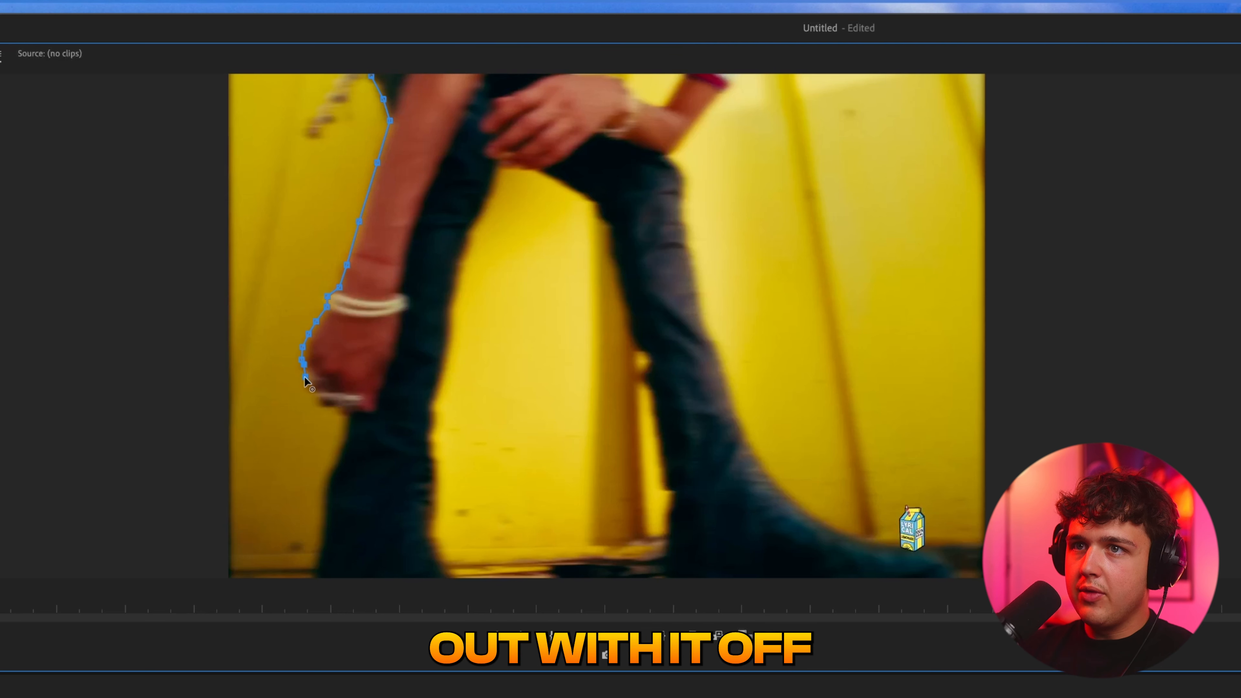
left_click(343, 419)
left_click(343, 438)
left_click(327, 475)
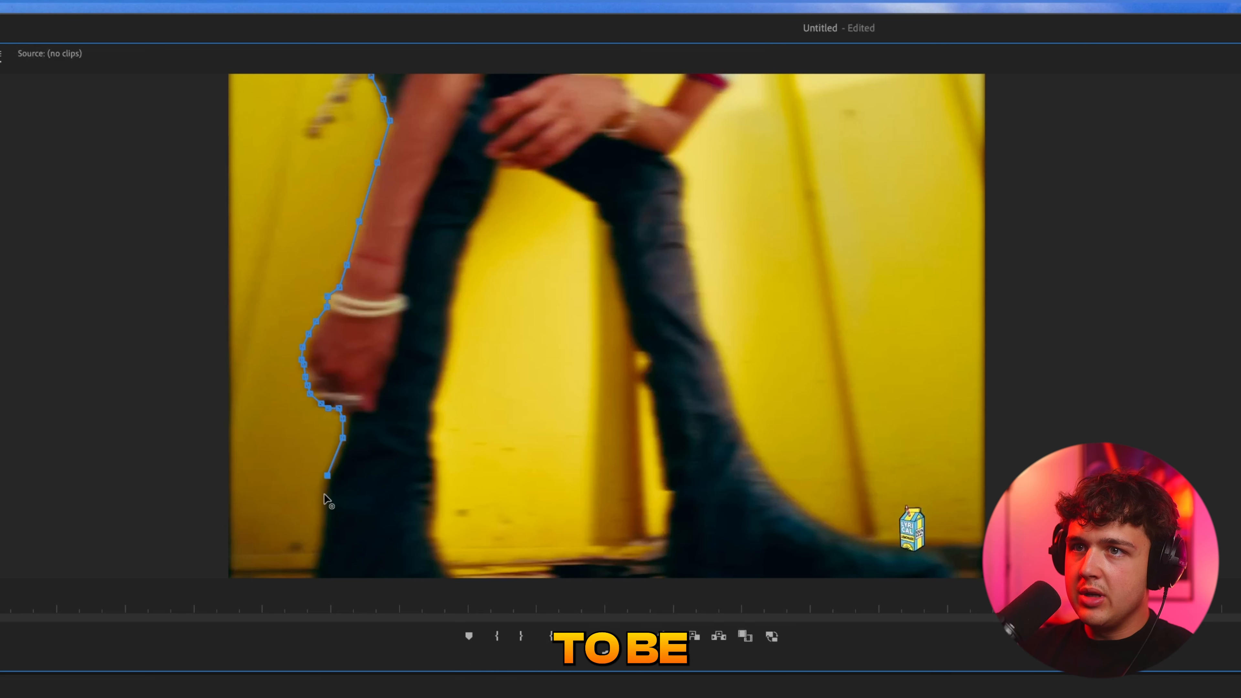
left_click(321, 543)
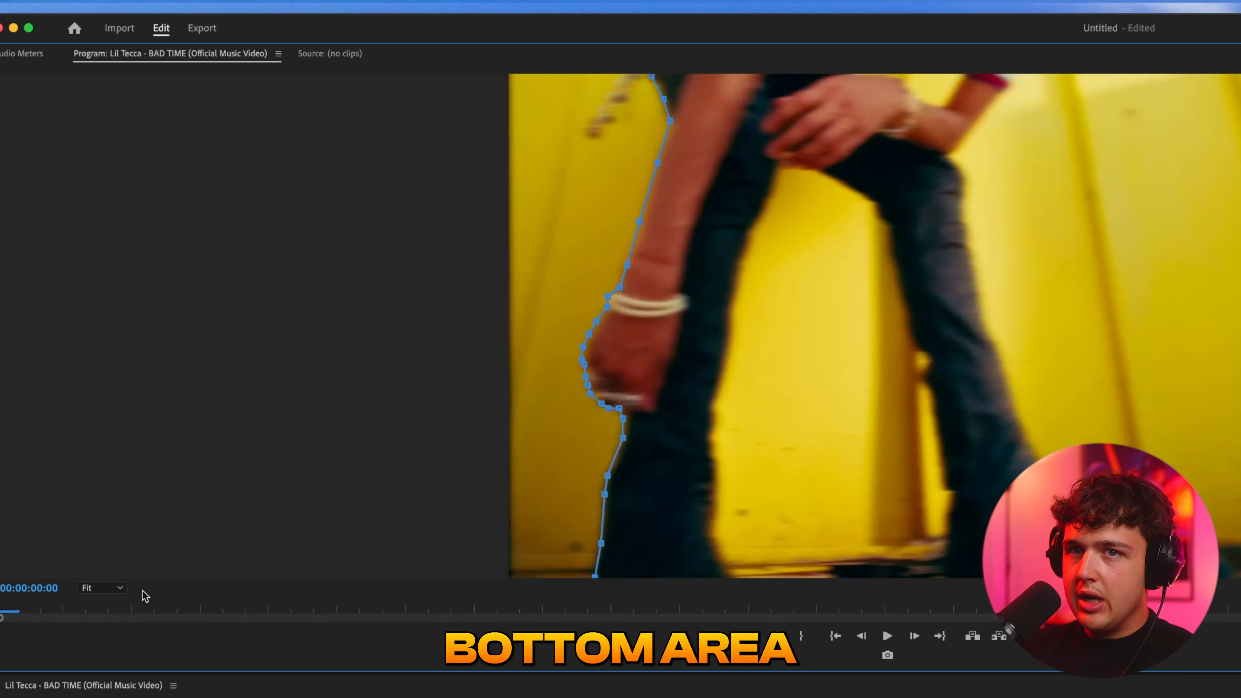
- Set the program monitor zoom to 75% and close the mask around the background beside the arm, extending beyond the frame
left_click(118, 590)
left_click(118, 657)
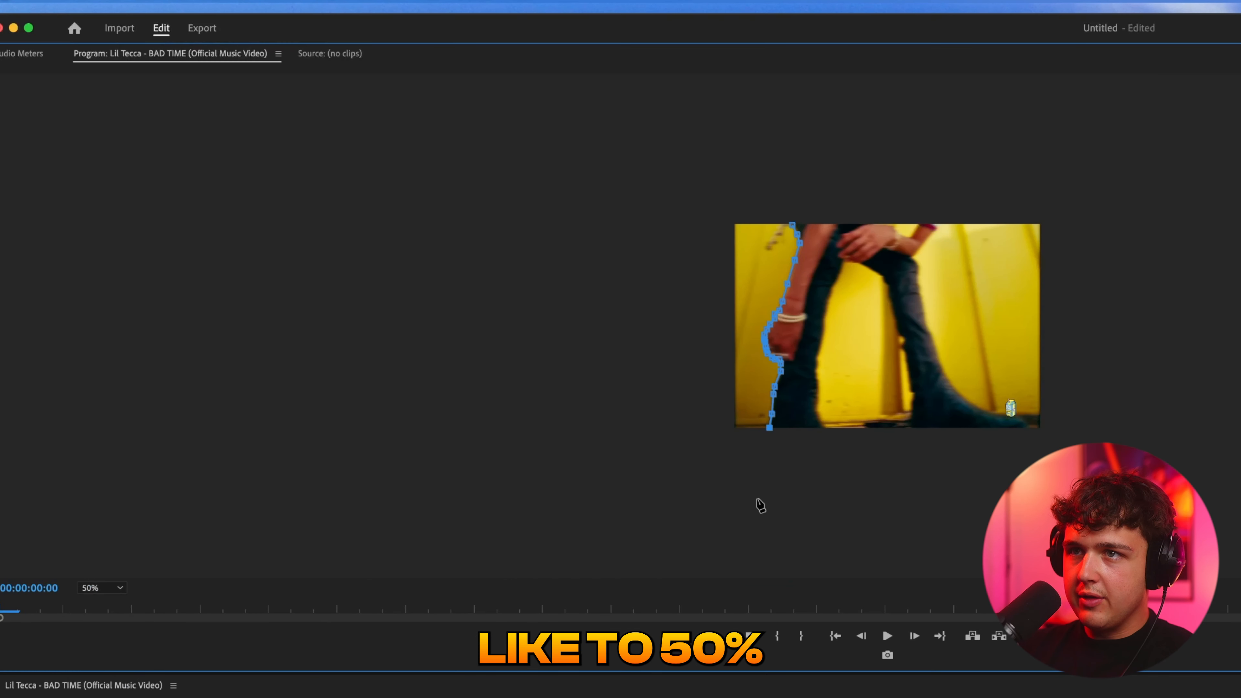
left_click(92, 587)
left_click(100, 669)
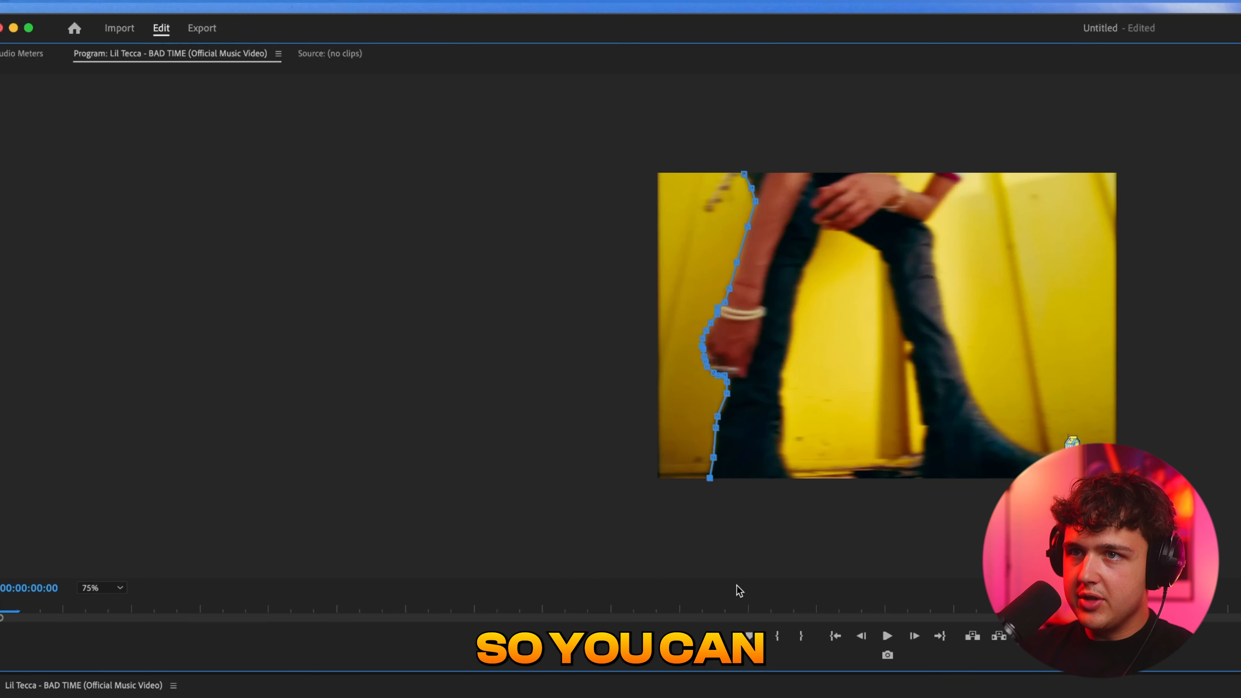
left_click(300, 492)
left_click(295, 468)
left_click(278, 168)
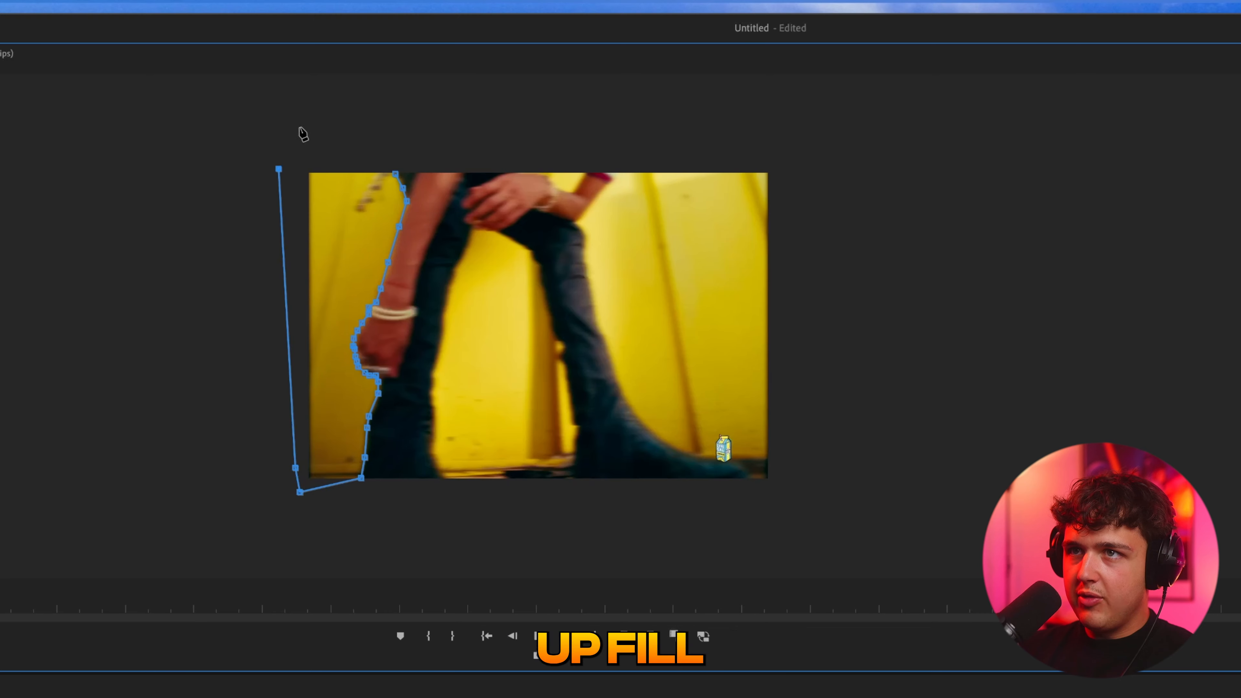
left_click(300, 121)
left_click(396, 174)
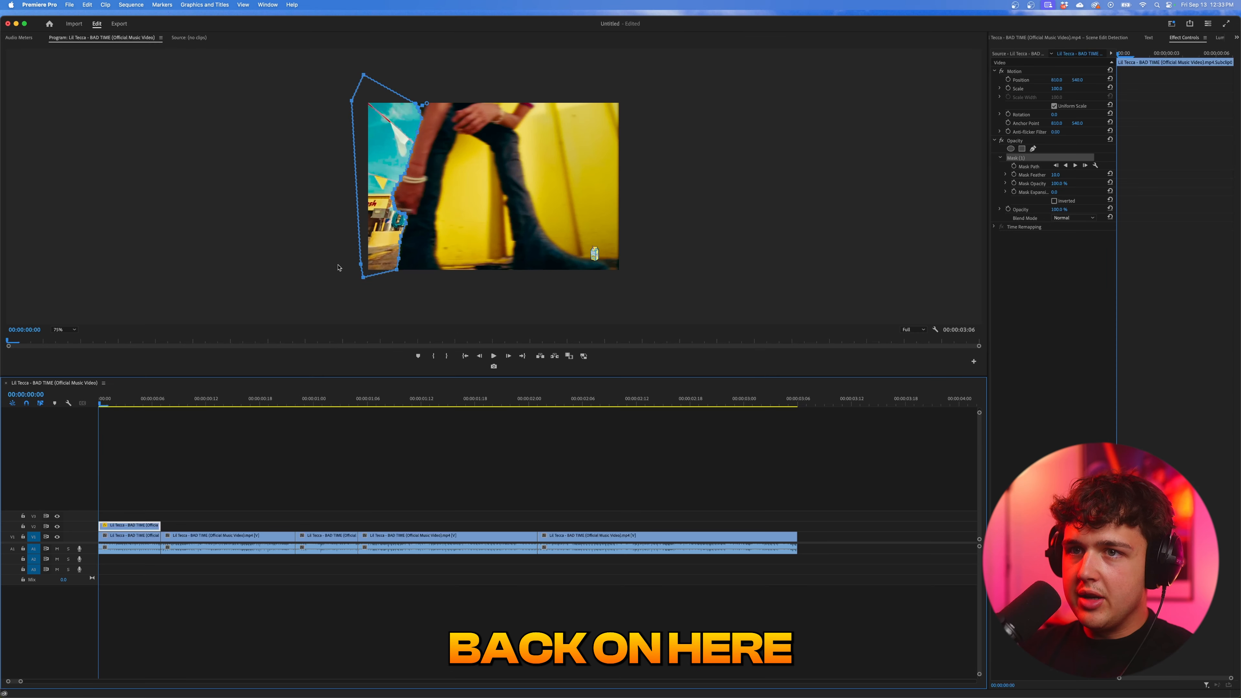
- Review the masked cutout, play through the first clips and return the playhead to the sequence start
left_click(221, 491)
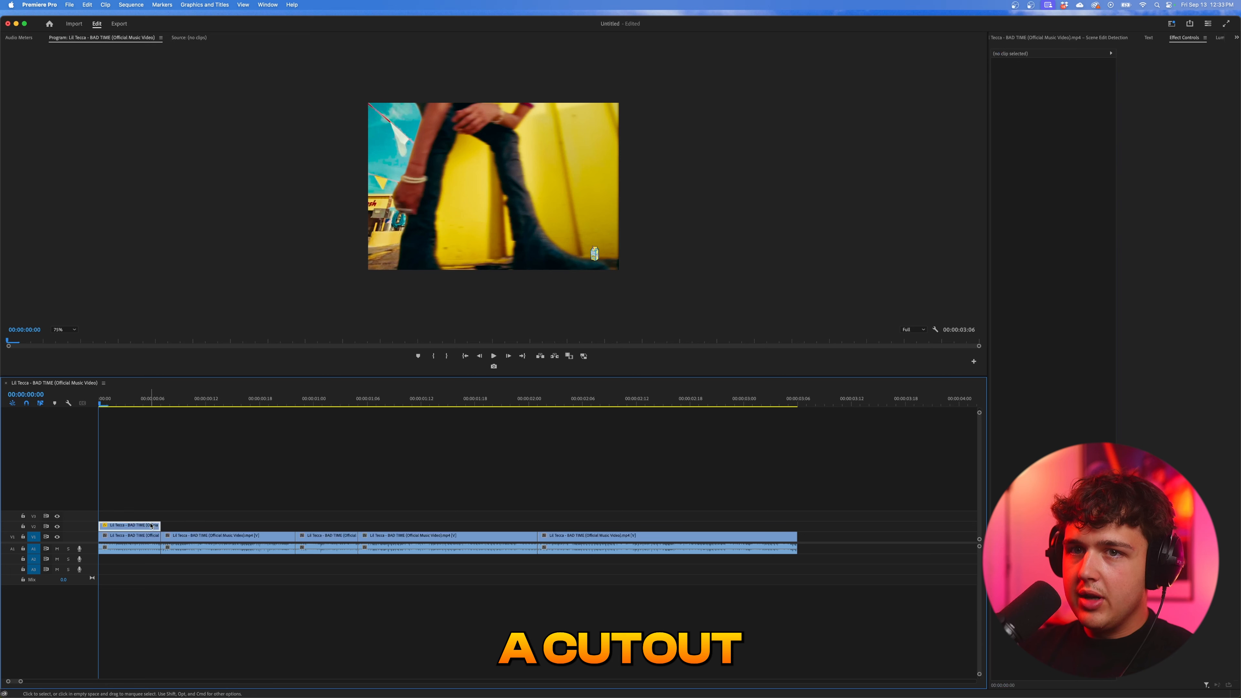
mouse_move(114, 401)
left_mouse_down()
mouse_move(100, 402)
mouse_move(158, 406)
mouse_move(100, 405)
left_mouse_up()
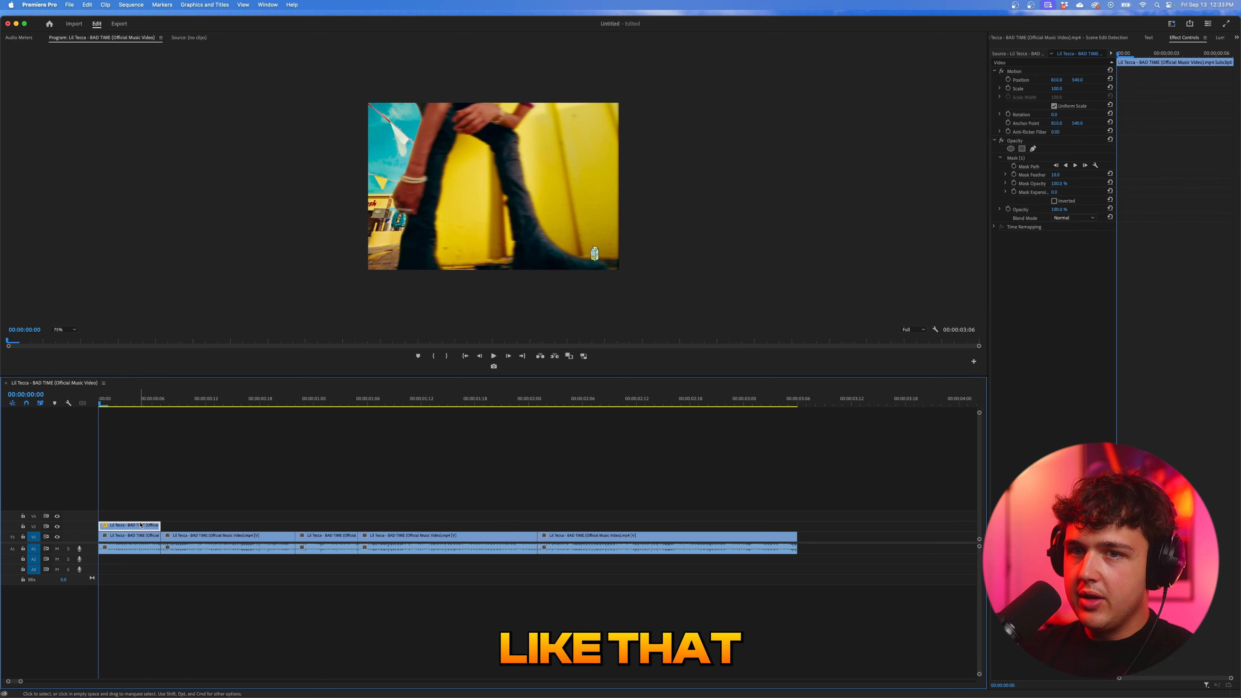
key("space")
key("space")
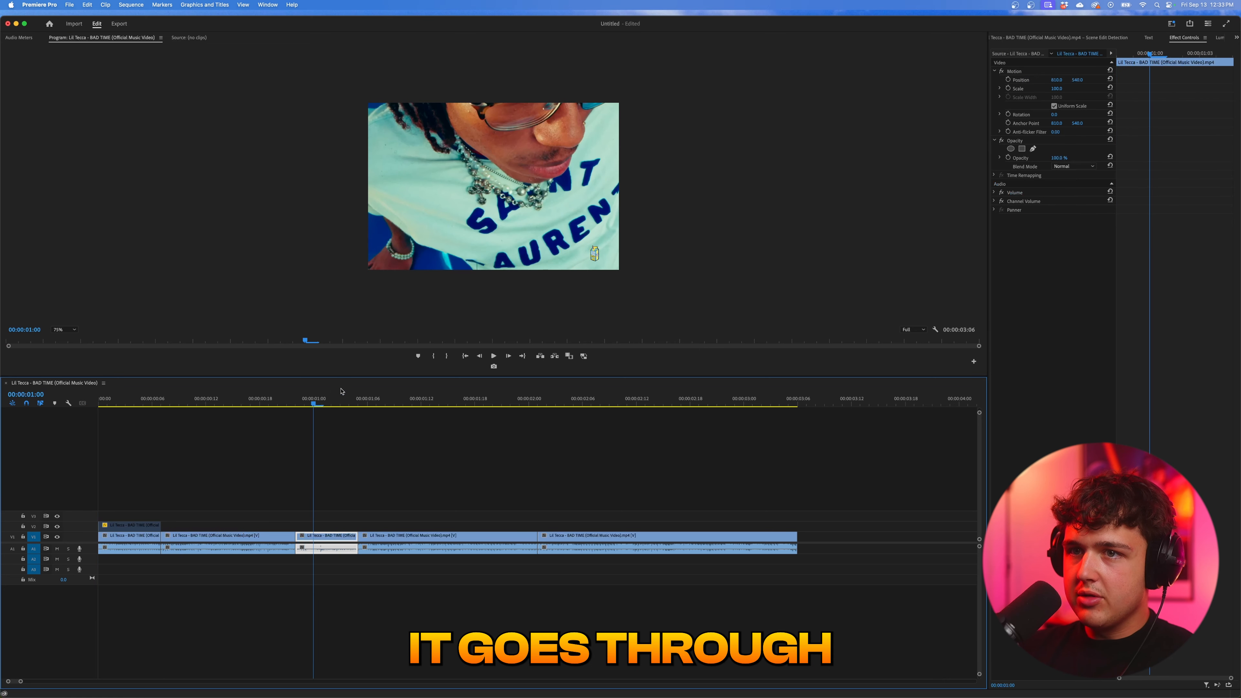
left_click_drag(314, 403, 100, 406)
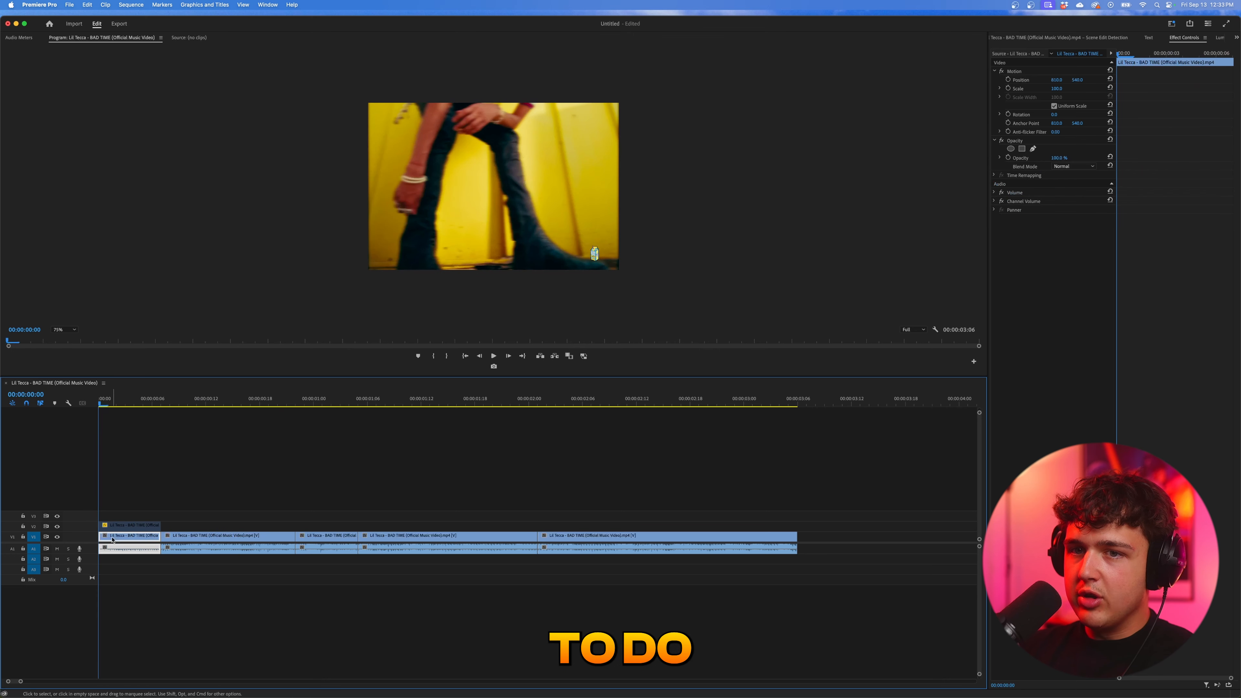
- Enable the V2 subclip again and add a Mask Expansion keyframe of 0.0 to its opacity mask at the first frame
left_click(112, 526)
key("shift+super+e")
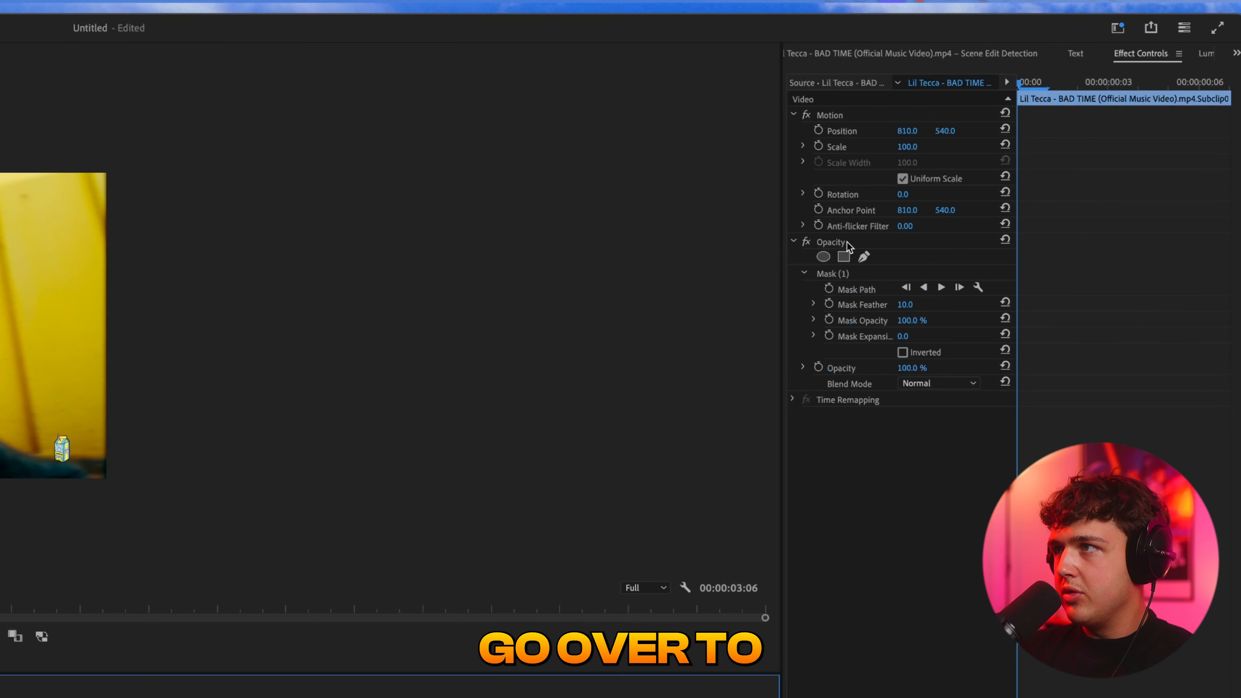
left_click(848, 244)
left_click(836, 275)
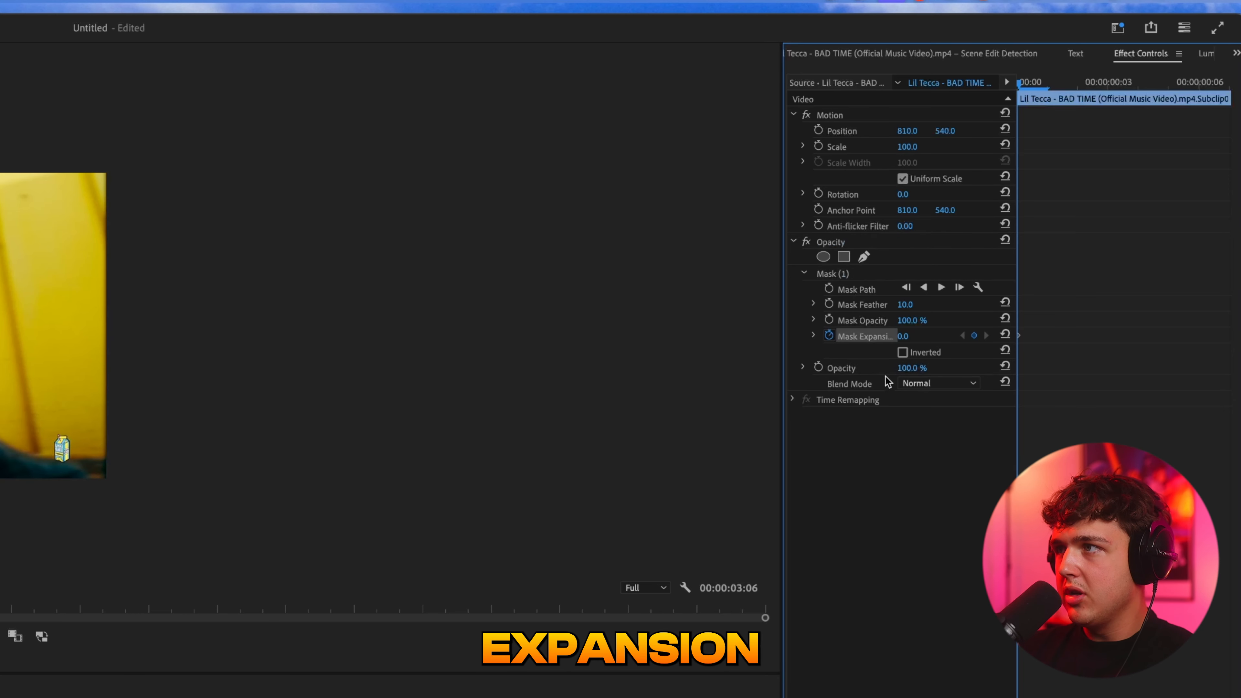
- Add Mask Path, Mask Feather and Mask Opacity keyframes to the opacity mask at the first frame and disable the V2 subclip
left_click(829, 303)
left_click(829, 320)
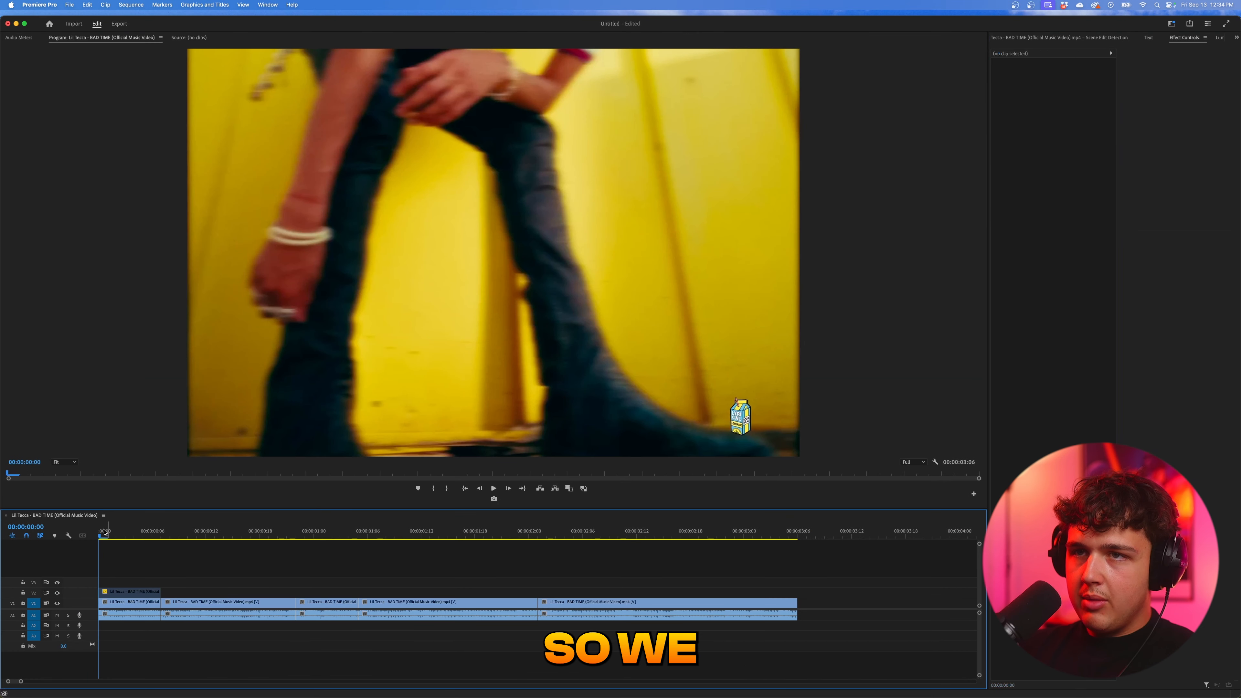
- Reshape the V2 subclip's opacity mask path at 00:00:00:02 so it follows the outer edge of the arm and hand
left_click_drag(108, 536, 111, 536)
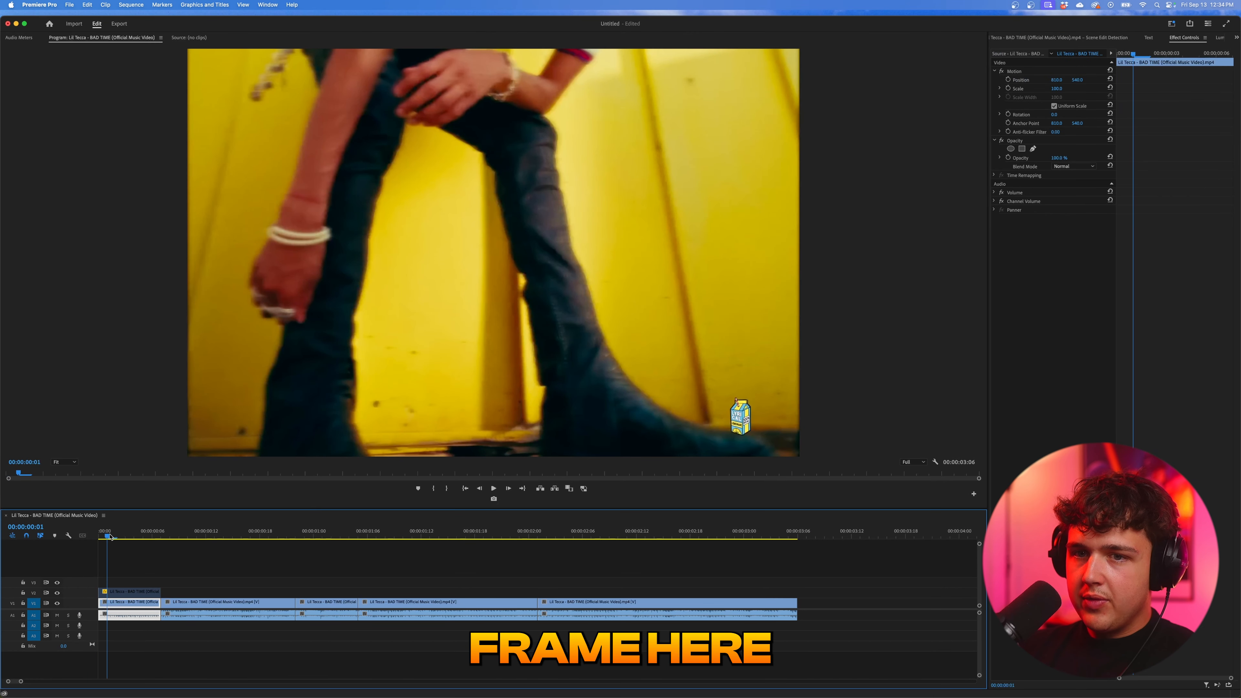
left_click(130, 591)
left_click(1020, 141)
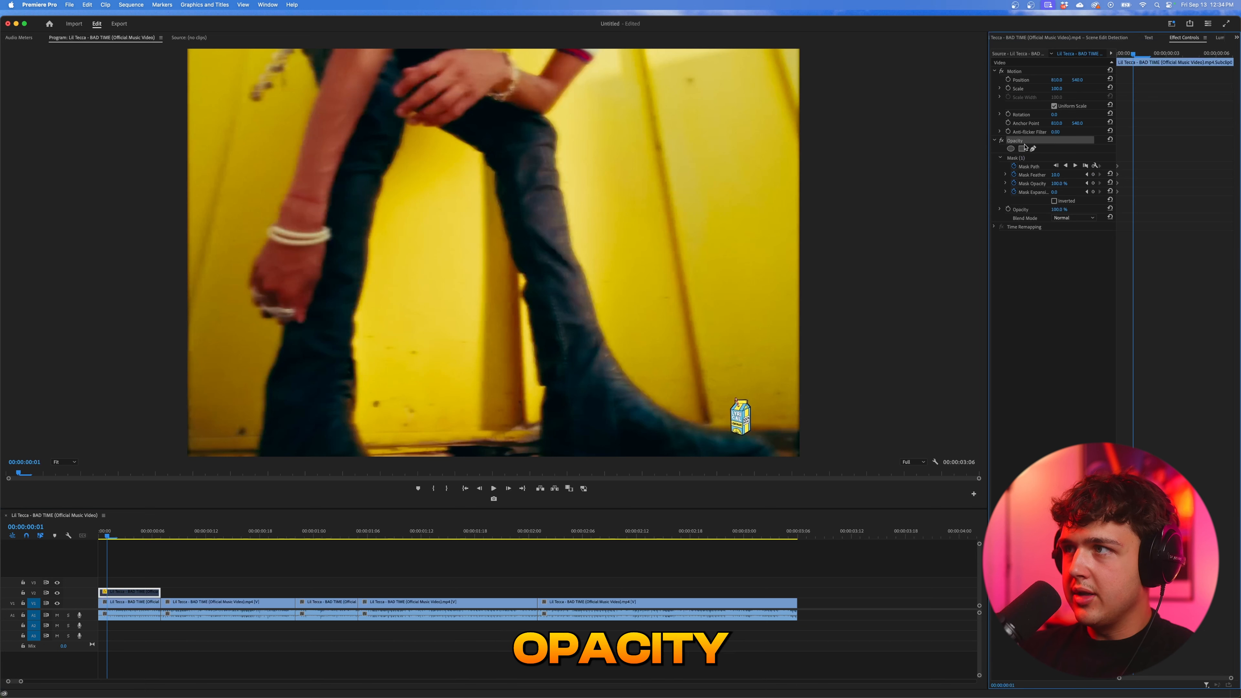
left_click(1021, 158)
left_click(116, 537)
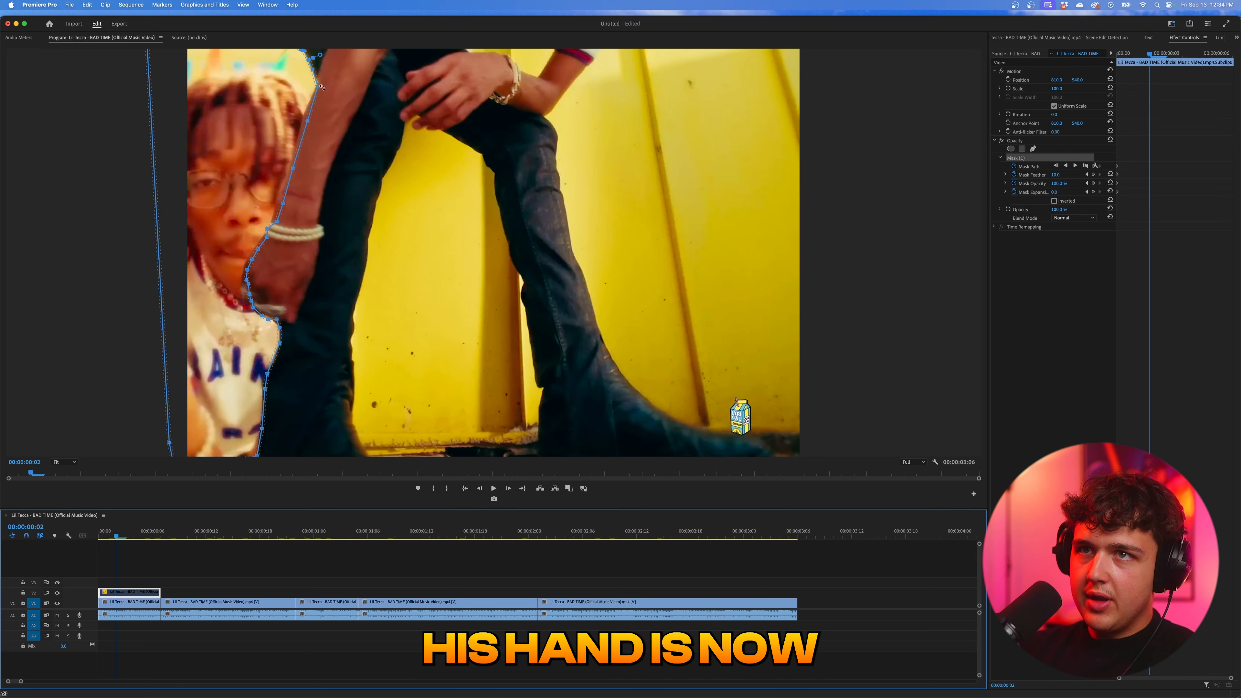
left_click_drag(322, 87, 302, 119)
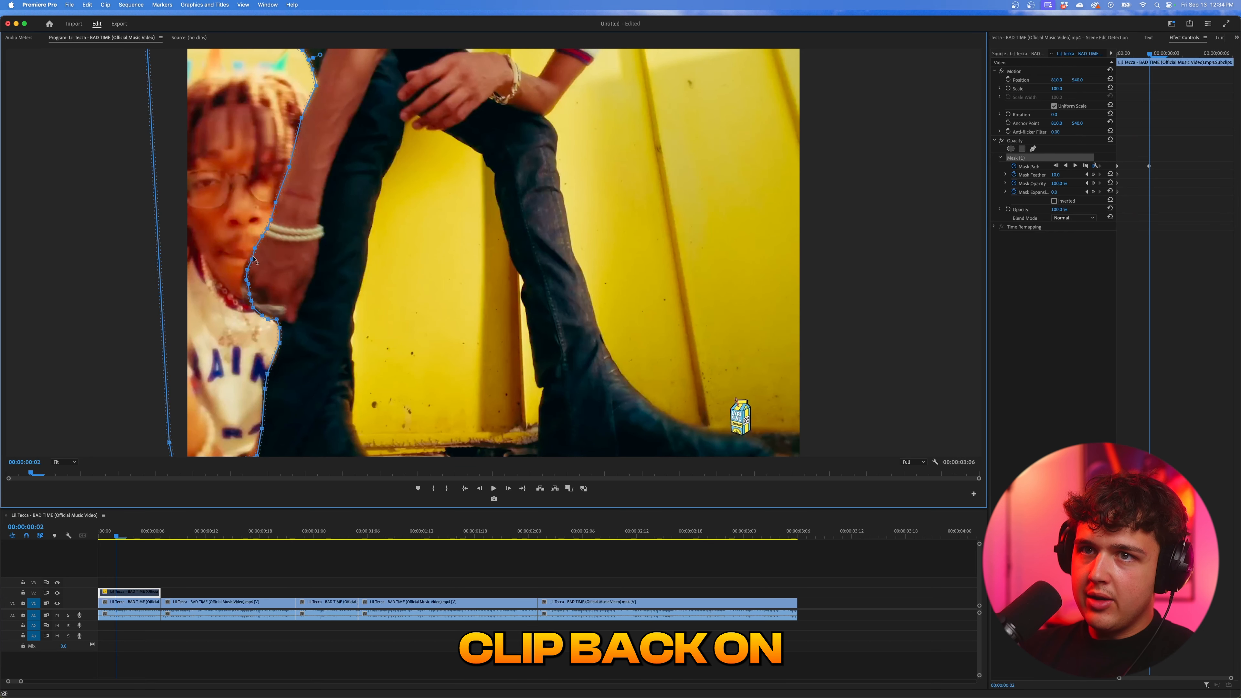
left_click_drag(247, 271, 251, 302)
- Adjust the mask path at 00:00:00:03 along the fingers to set another Mask Path keyframe
key("Right")
key("Right")
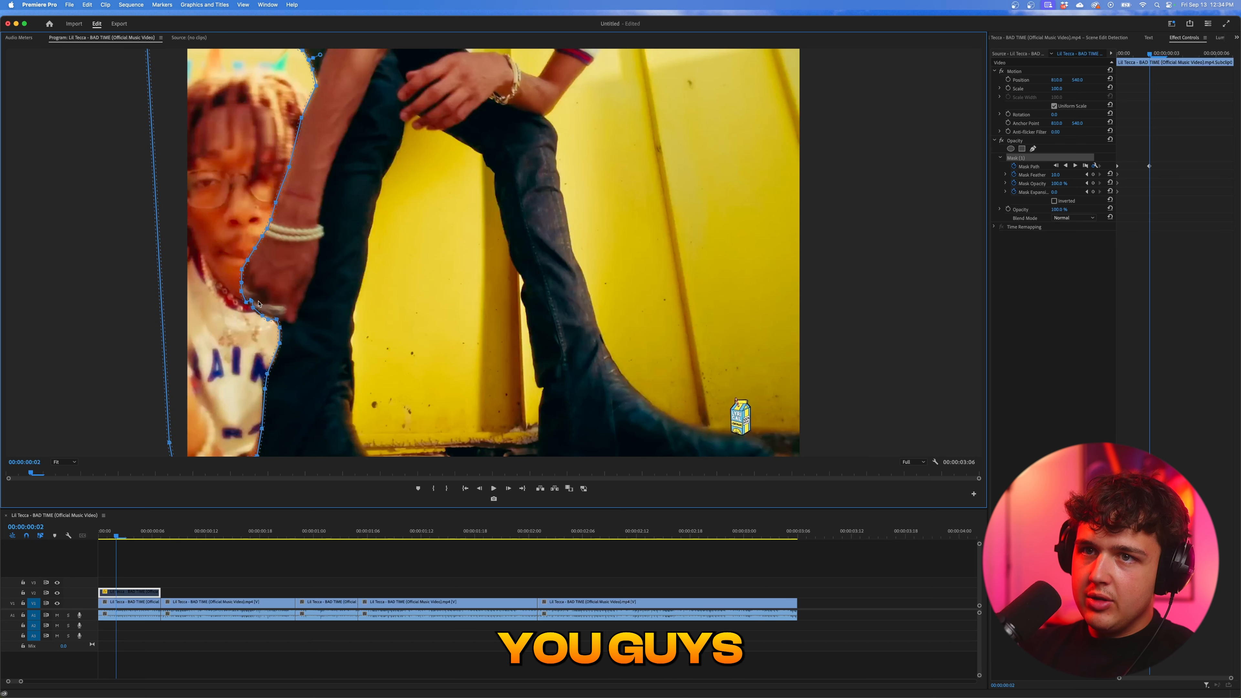
key("Left")
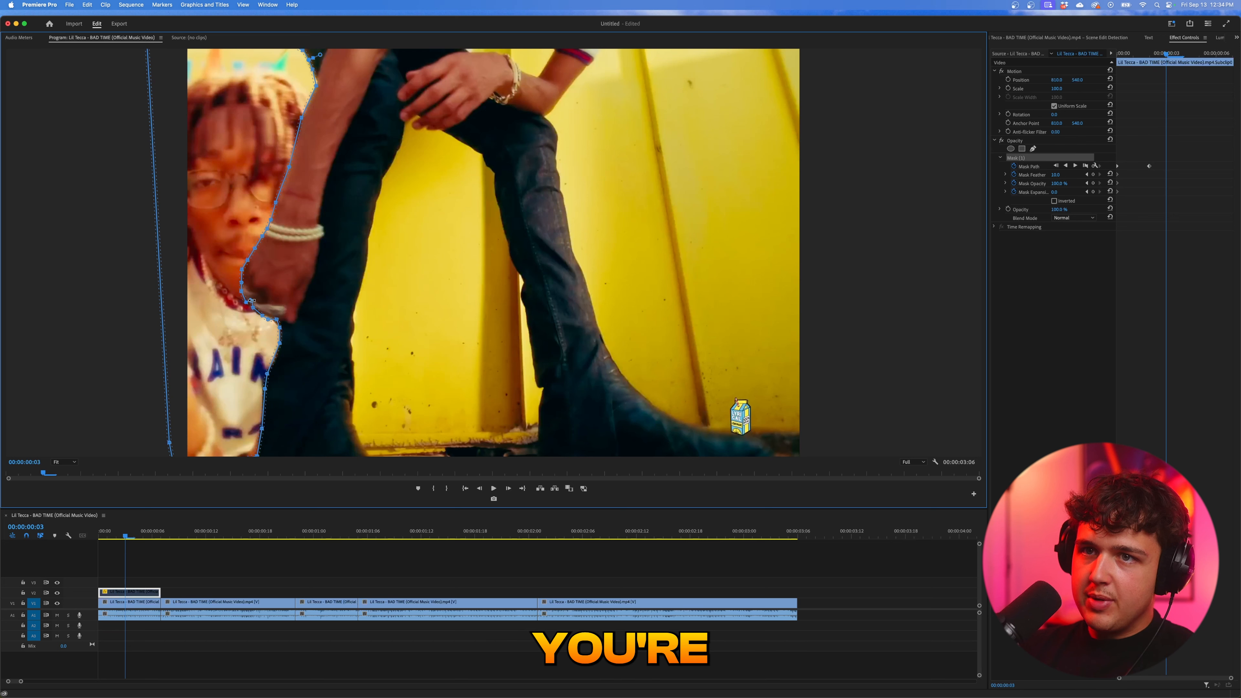
left_click_drag(253, 308, 255, 293)
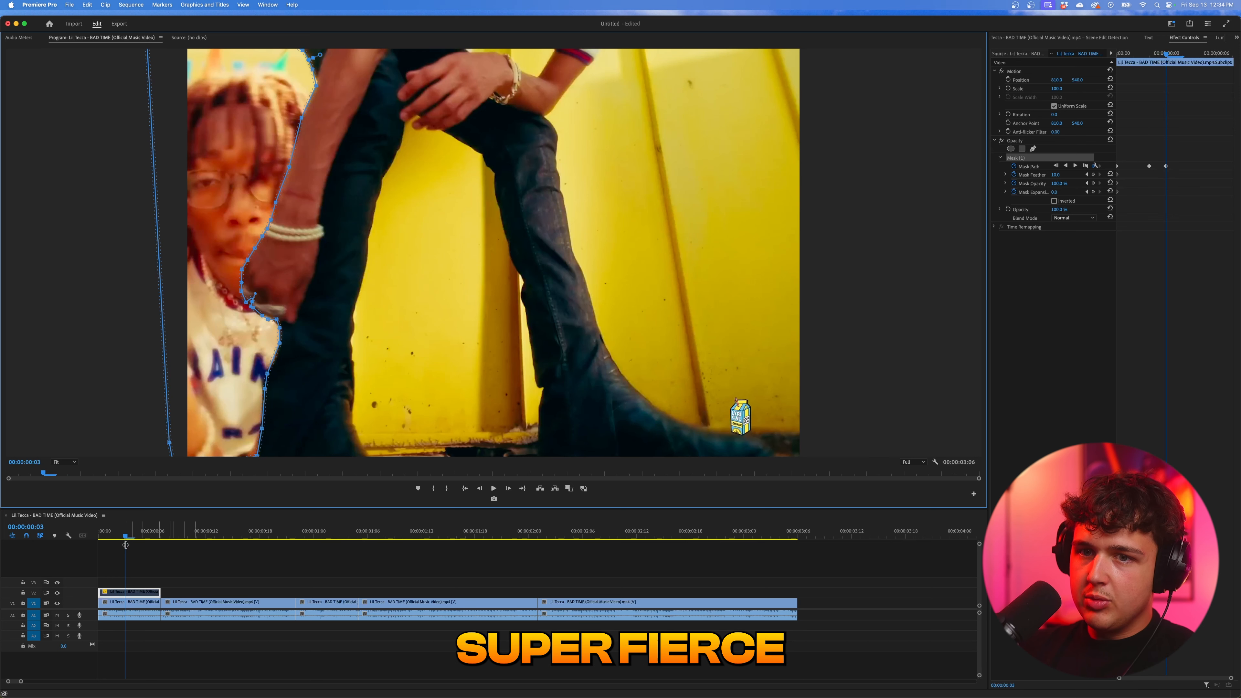
- Enable the V2 subclip and scrub through the first three frames to check the masked cutout
left_click(128, 592)
key("shift+super+e")
left_click(289, 572)
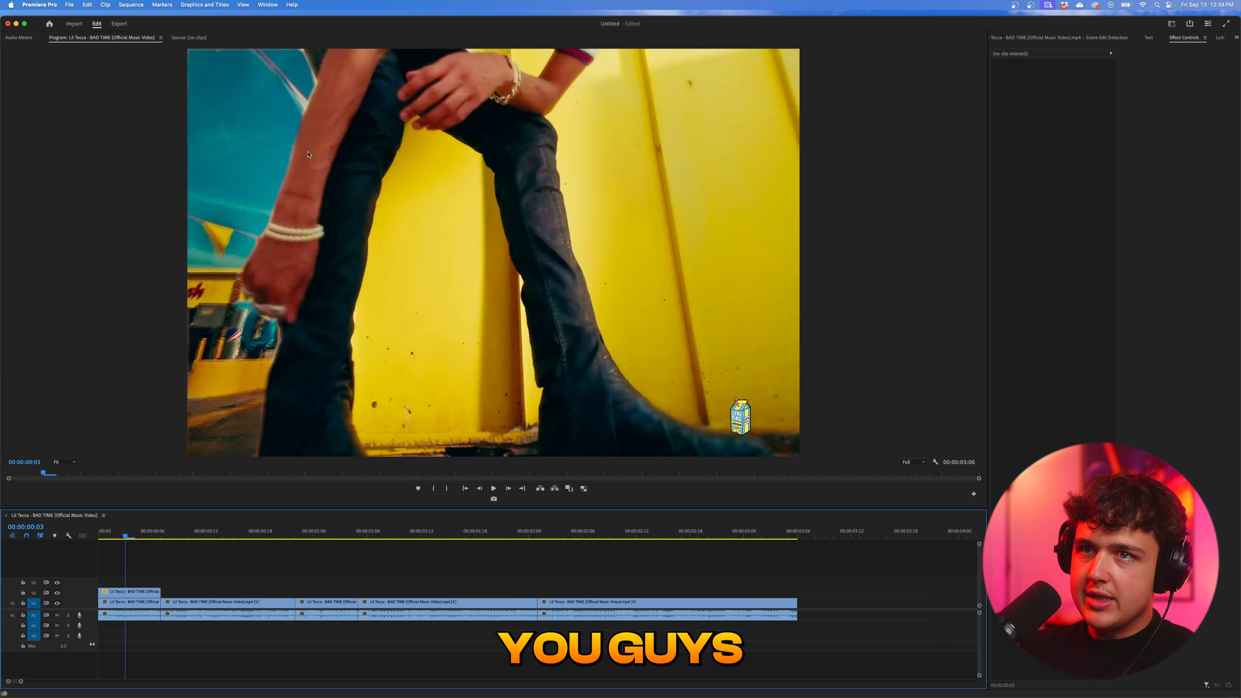
left_click(110, 536)
left_click_drag(111, 536, 126, 539)
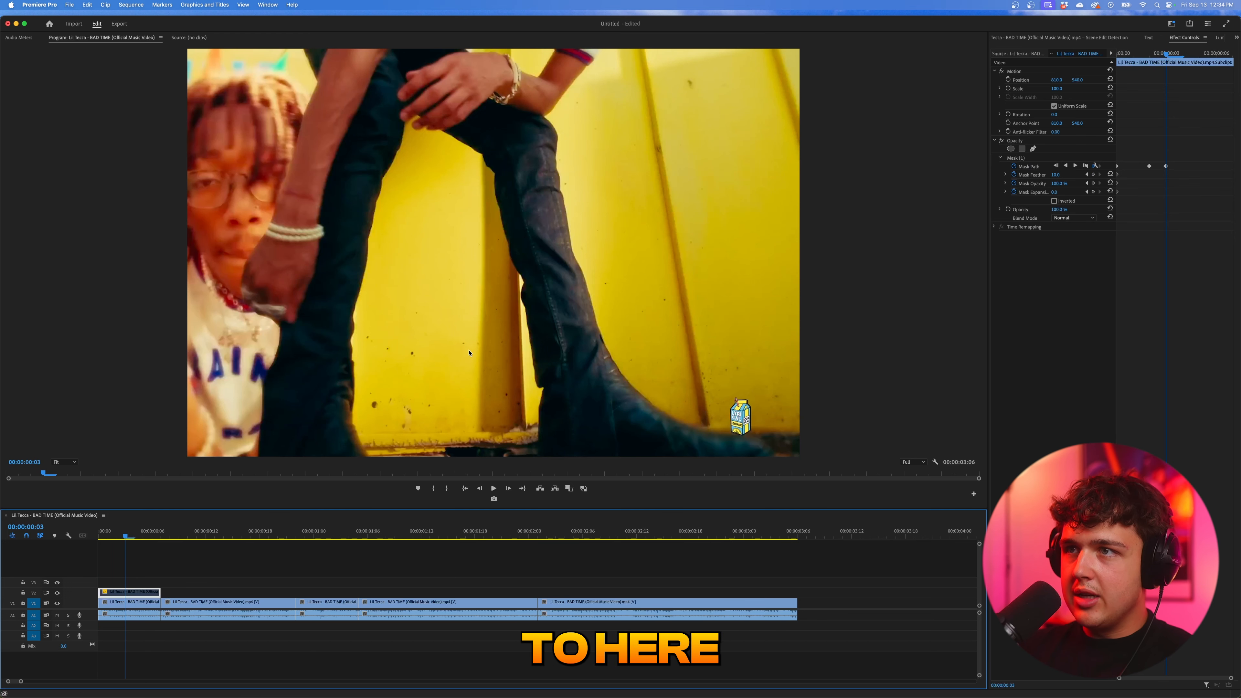
- Remove the V2 subclip from the timeline, scrub the remaining clips and return the playhead to the sequence start
left_click(123, 545)
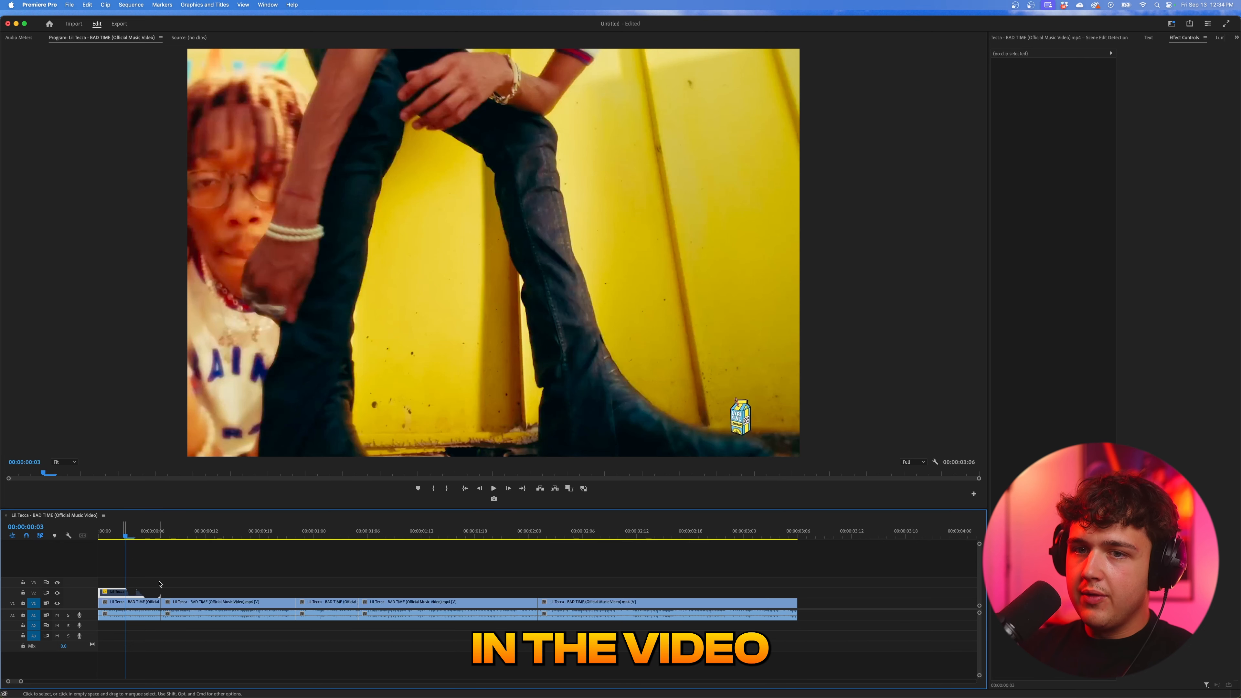
left_click_drag(124, 537, 215, 541)
key("minus")
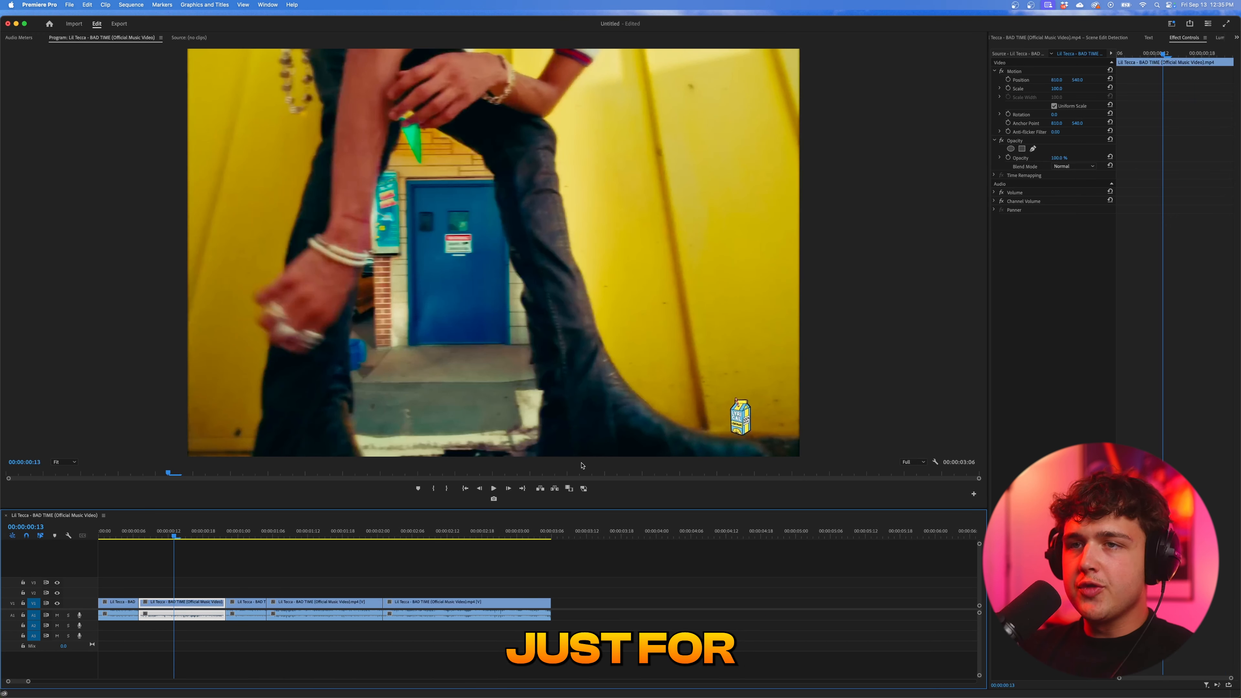
left_click_drag(125, 532, 89, 539)
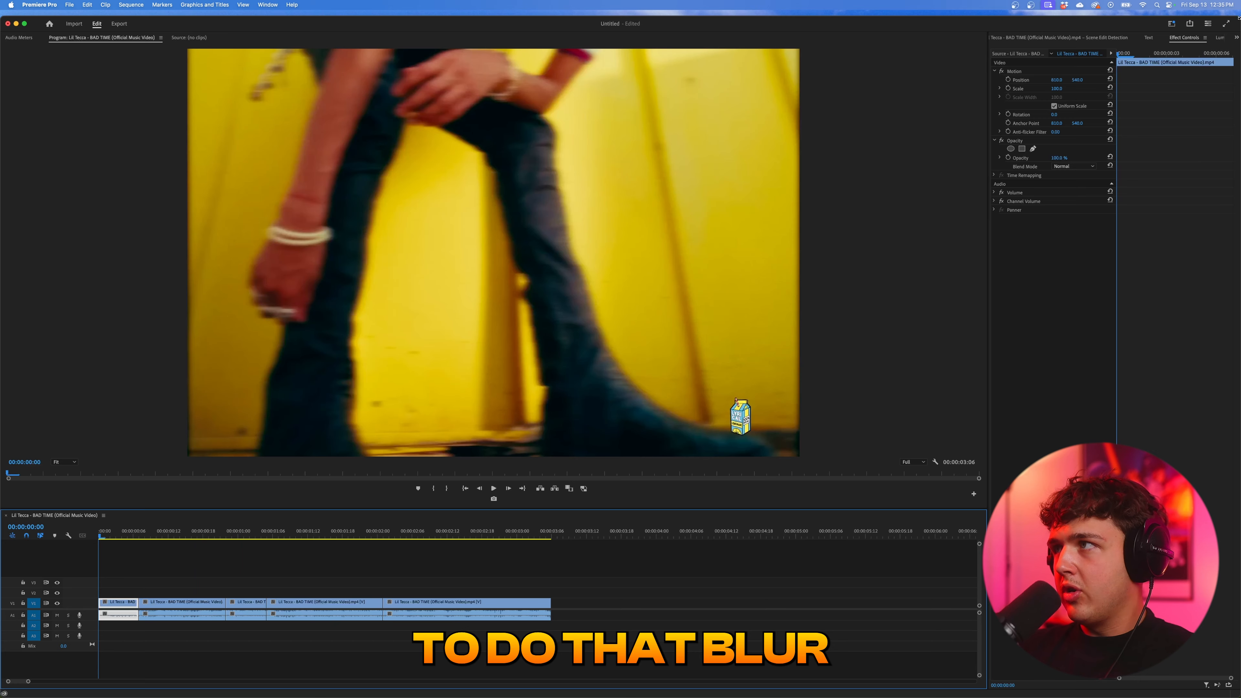
- Create a 1620 × 1080, 23.976 fps adjustment layer and extend it on V2 from the sequence start over the first four clips
left_click(1236, 37)
left_click(1211, 53)
right_click(1089, 206)
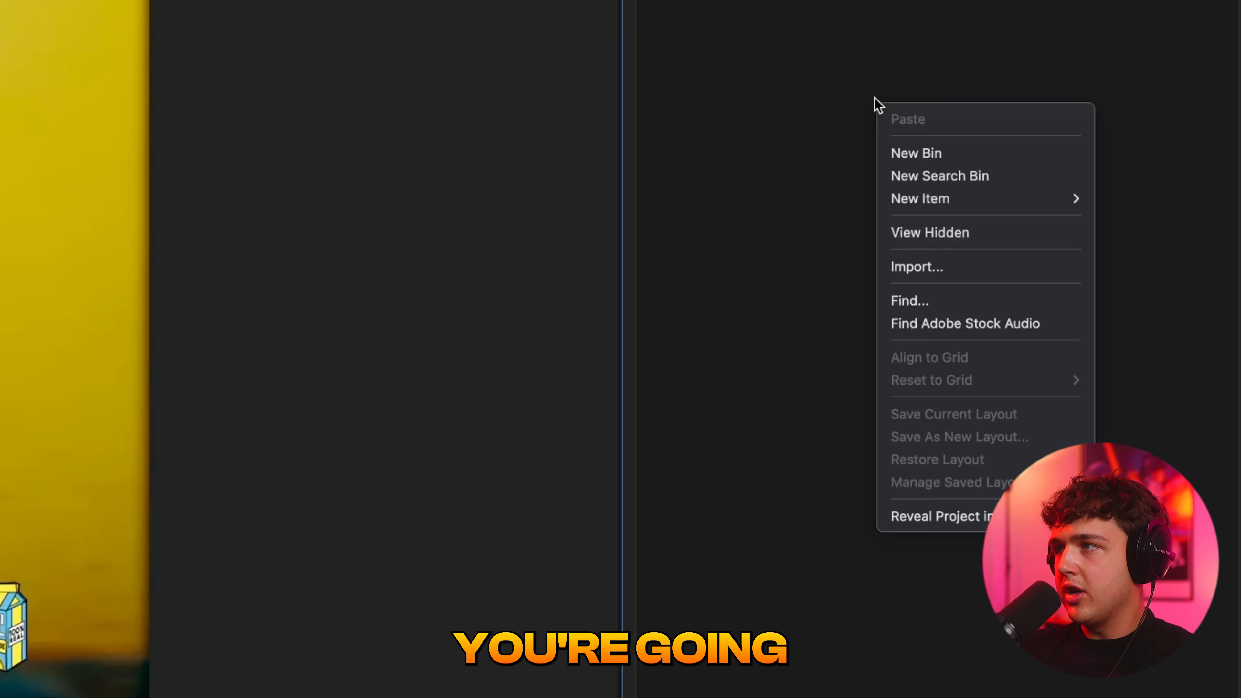
mouse_move(922, 209)
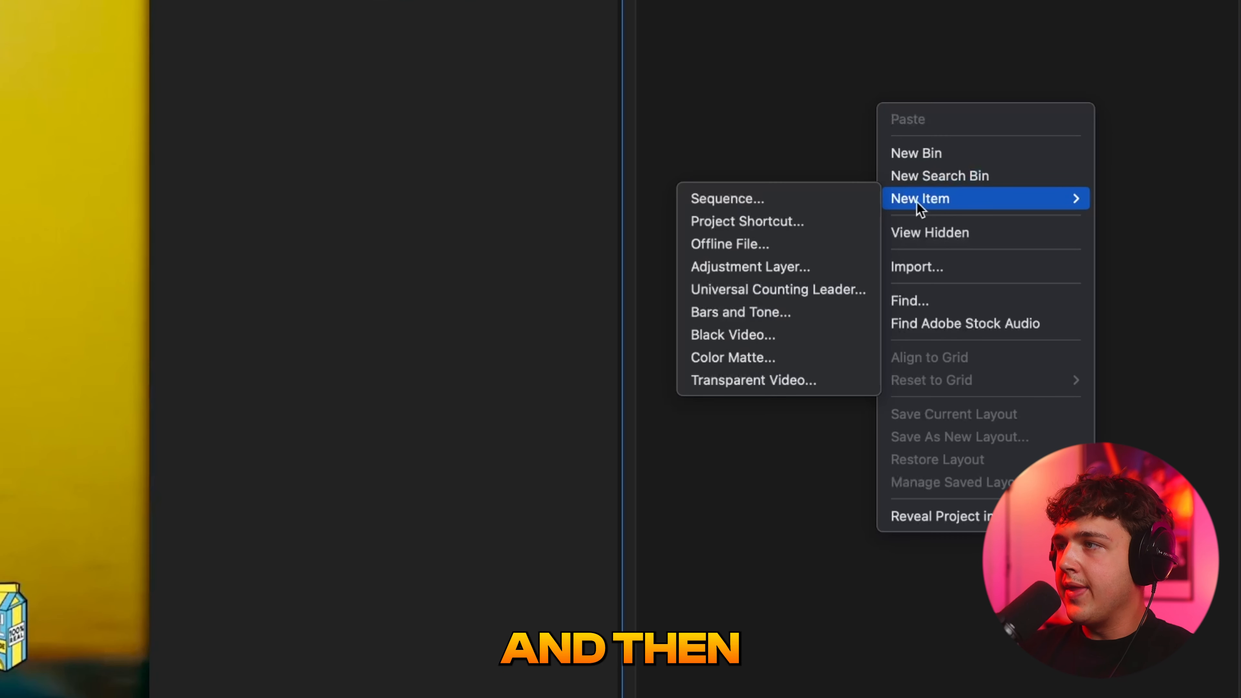
left_click(754, 267)
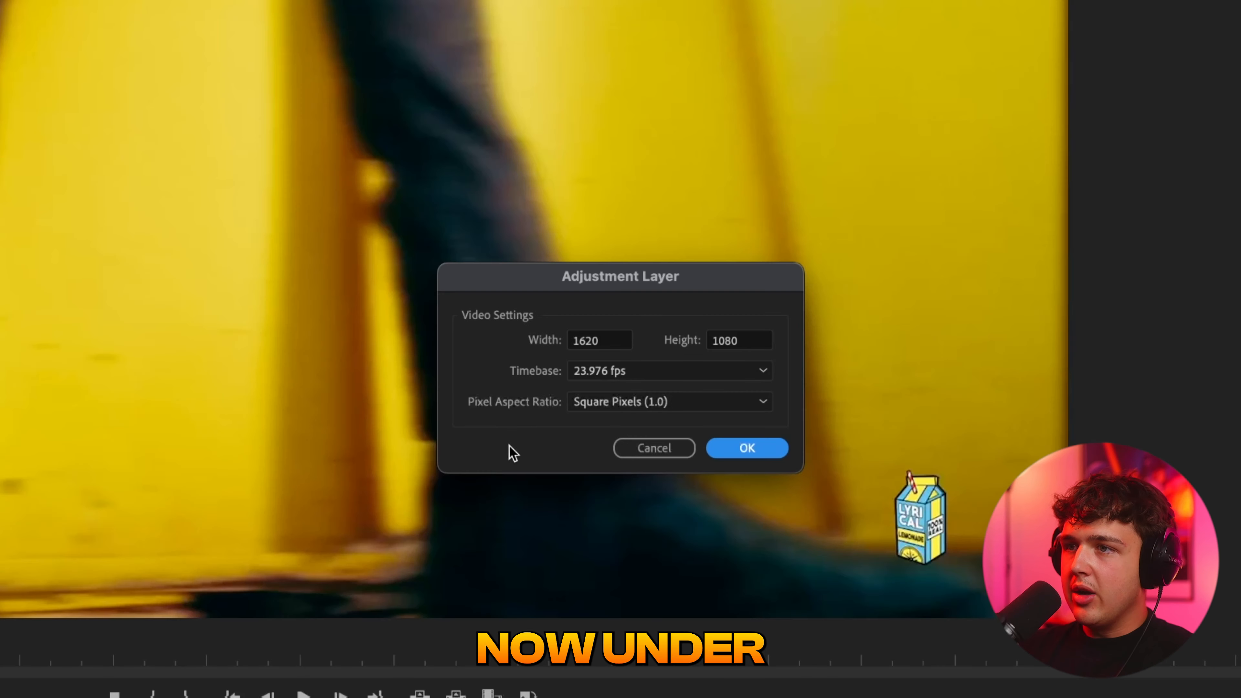
left_click(753, 455)
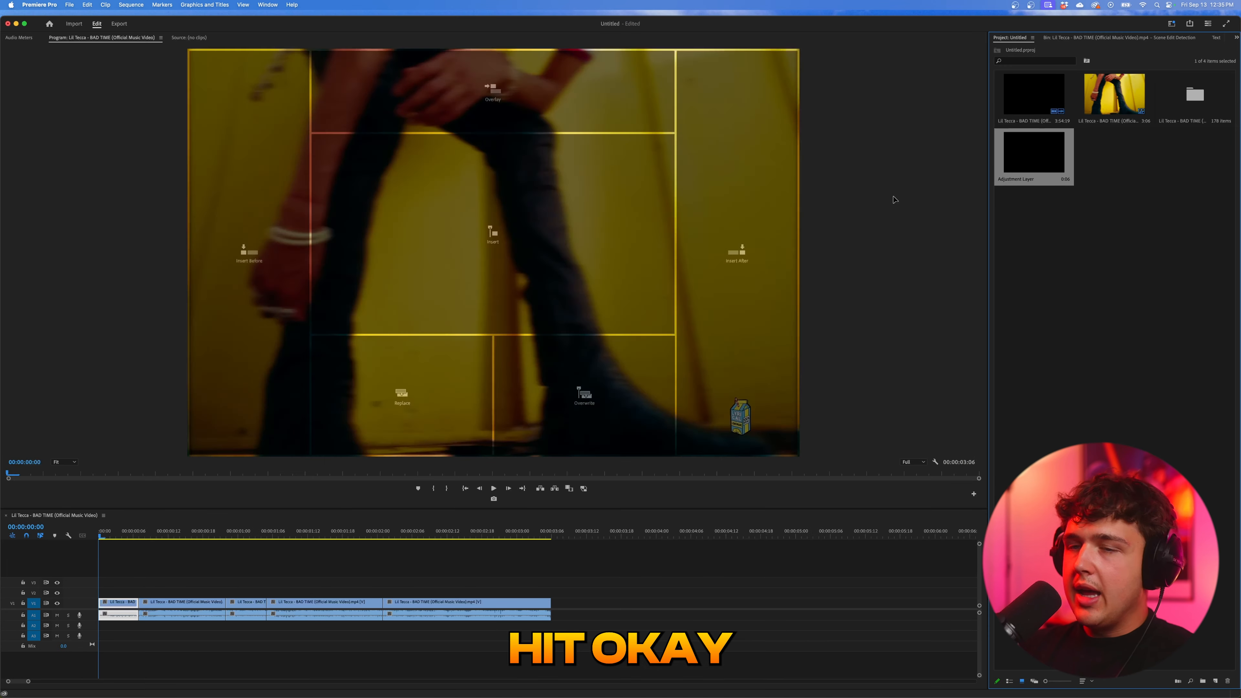
left_click_drag(1034, 154, 104, 592)
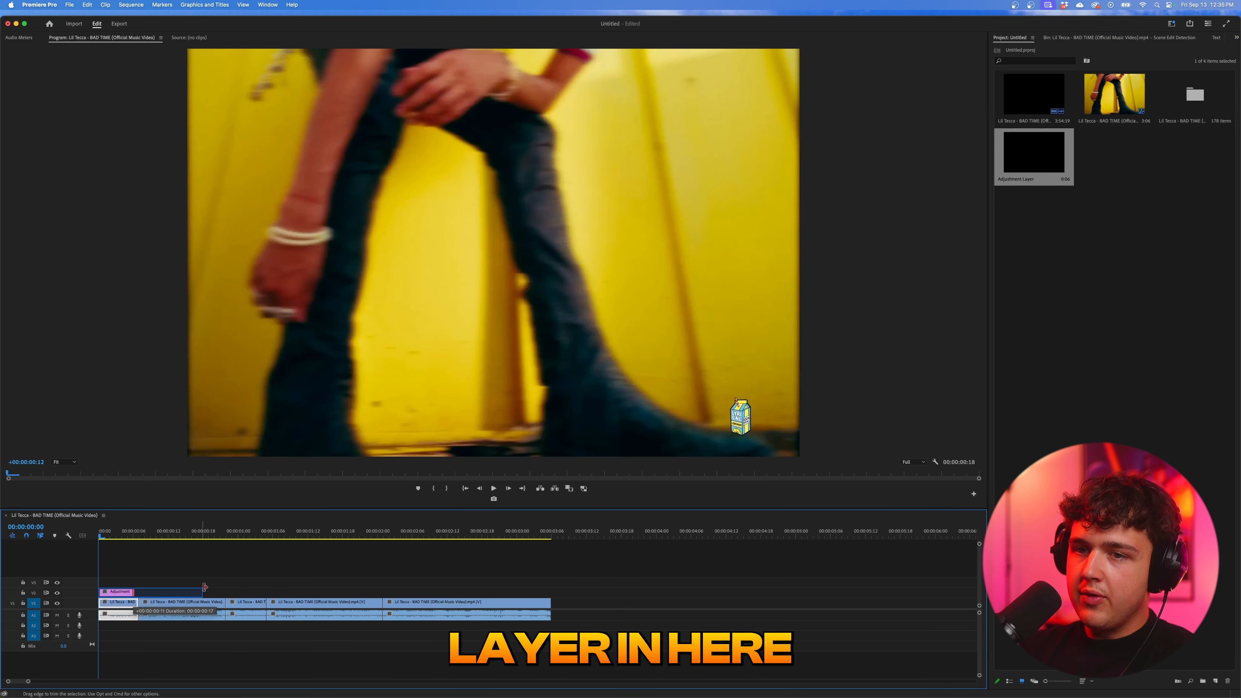
left_click_drag(205, 587, 388, 591)
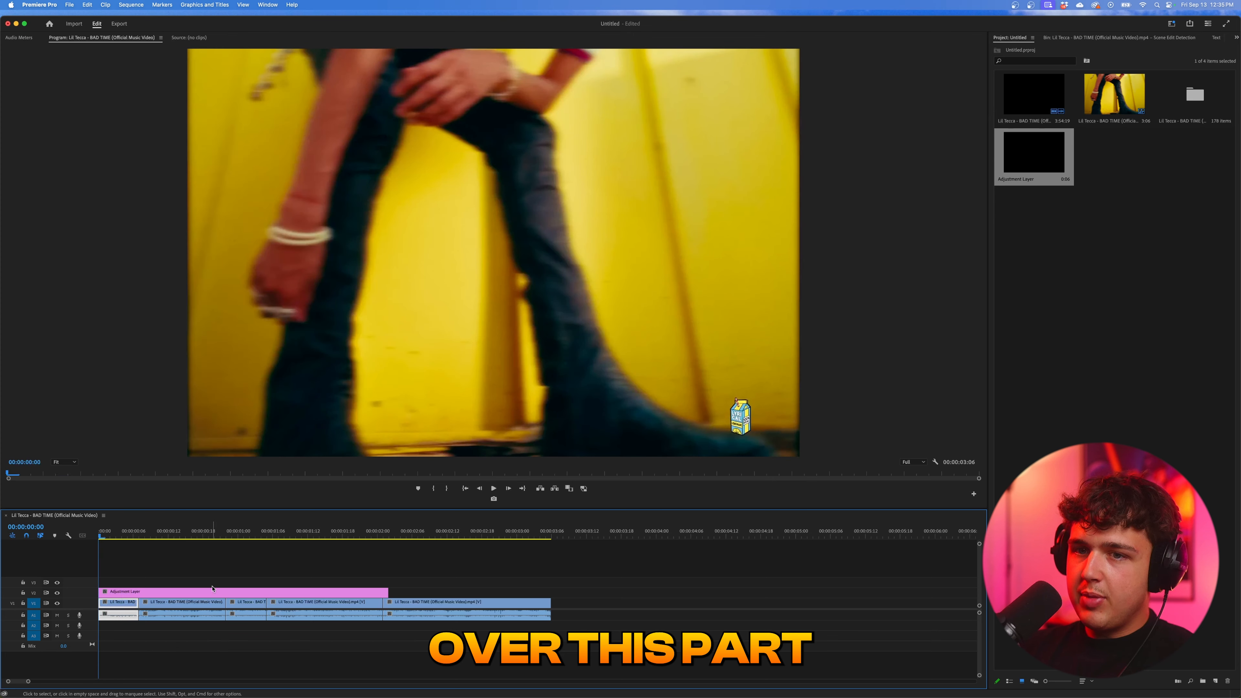
- Search the effects for "directio", apply Directional Blur to the adjustment layer and place the layer on V3
left_click(1237, 39)
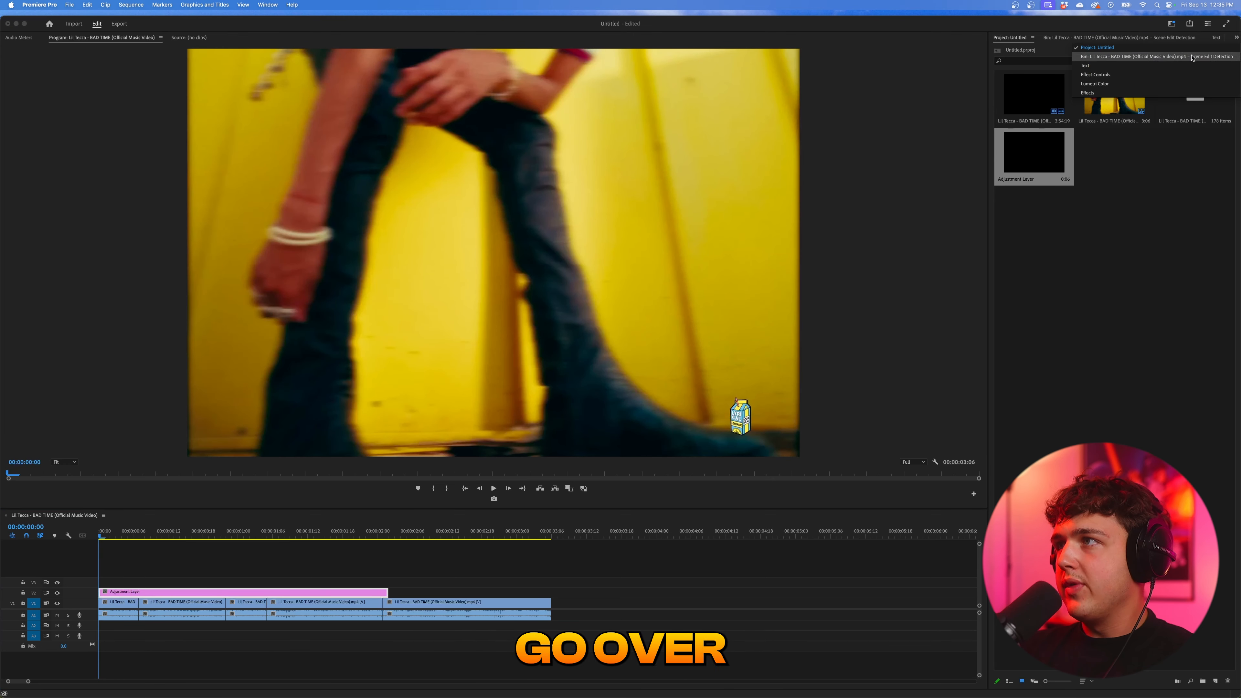
left_click(1090, 92)
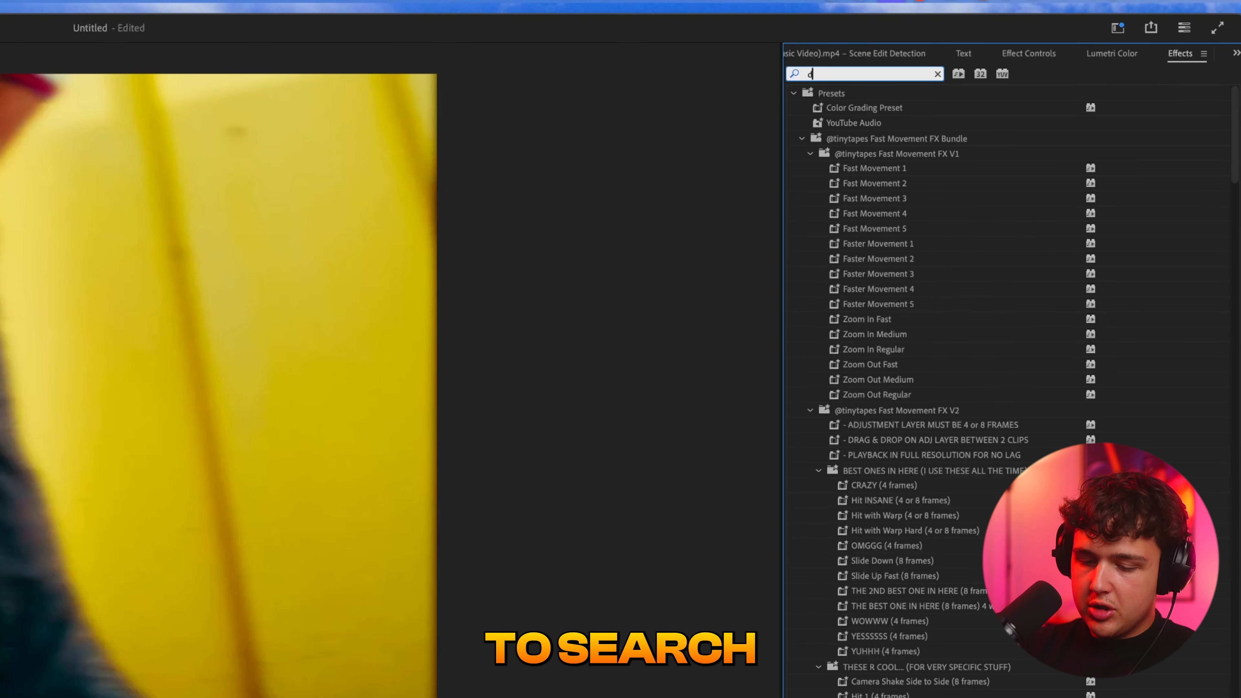
type("directio")
left_click(875, 183)
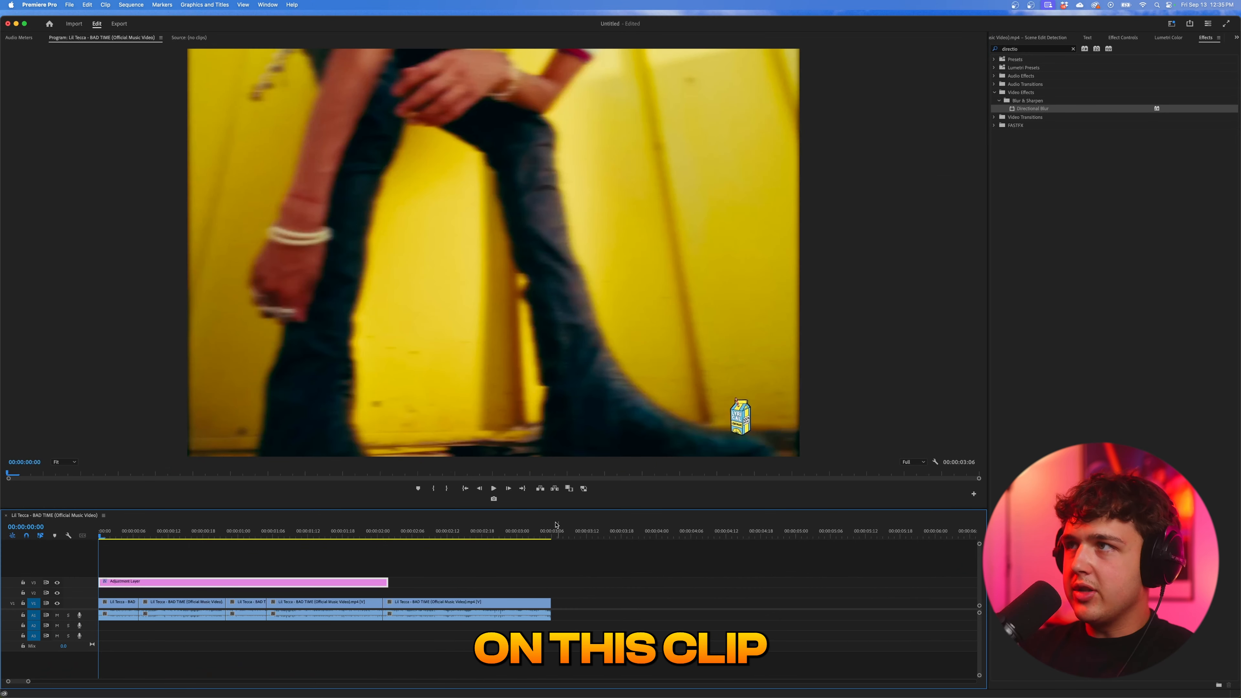
left_click_drag(107, 531, 145, 537)
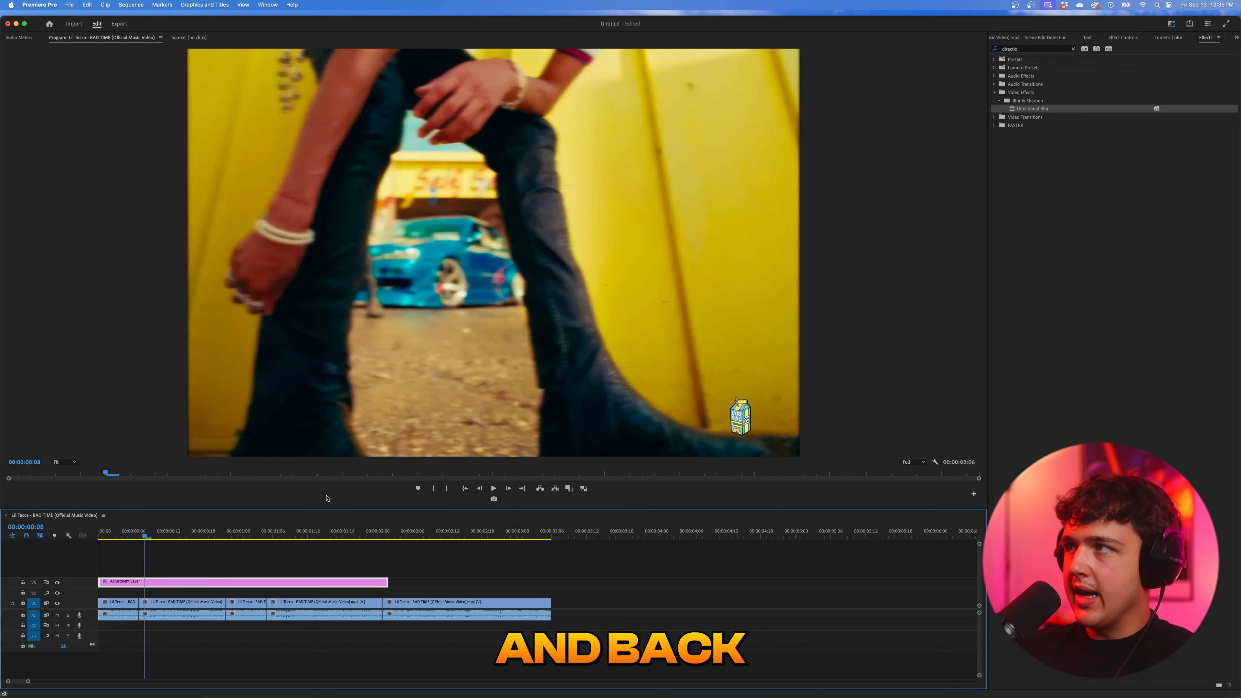
- Add the close-up face subclip from the Scene Edit Detection bin to V2 at the sequence start, beneath the adjustment layer
left_click(1237, 38)
left_click(1185, 48)
double_click(1193, 96)
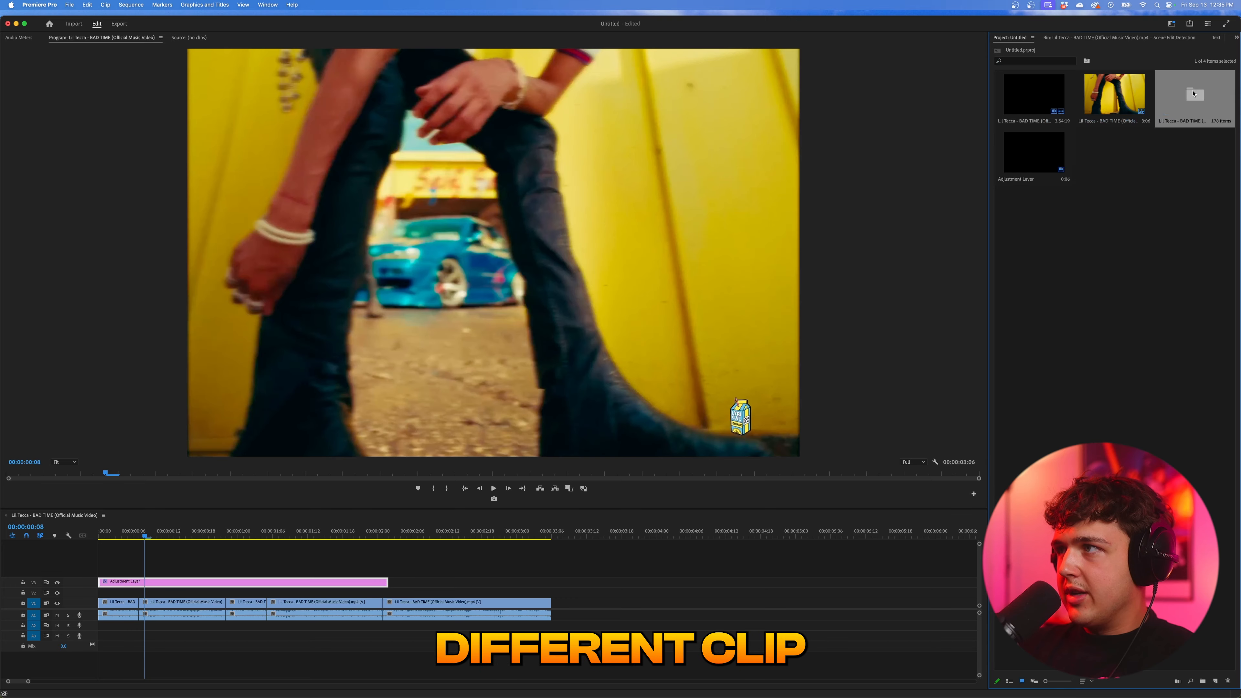
scroll(1020, 334, "down", 3)
left_click_drag(1021, 334, 132, 604)
mouse_move(130, 559)
left_mouse_down()
mouse_move(284, 557)
mouse_move(122, 556)
left_mouse_up()
left_click(122, 581)
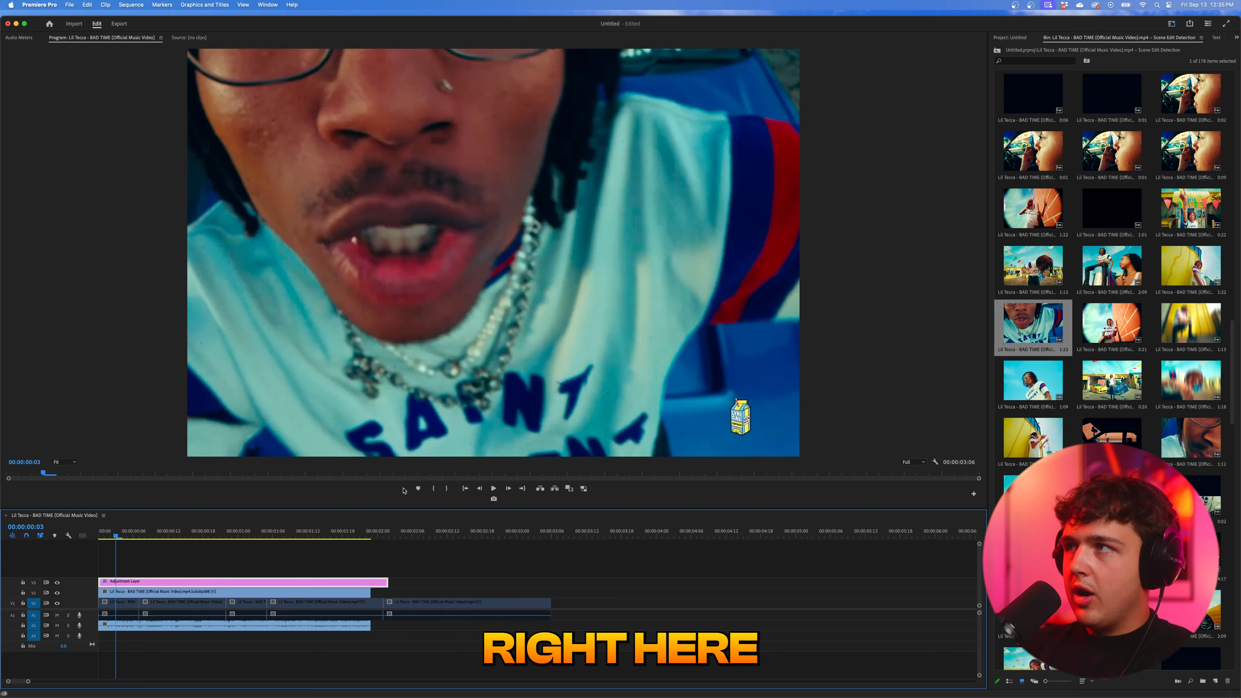
- Apply Directional Blur to the adjustment layer and delete the duplicate instance so only one remains
left_click(1237, 37)
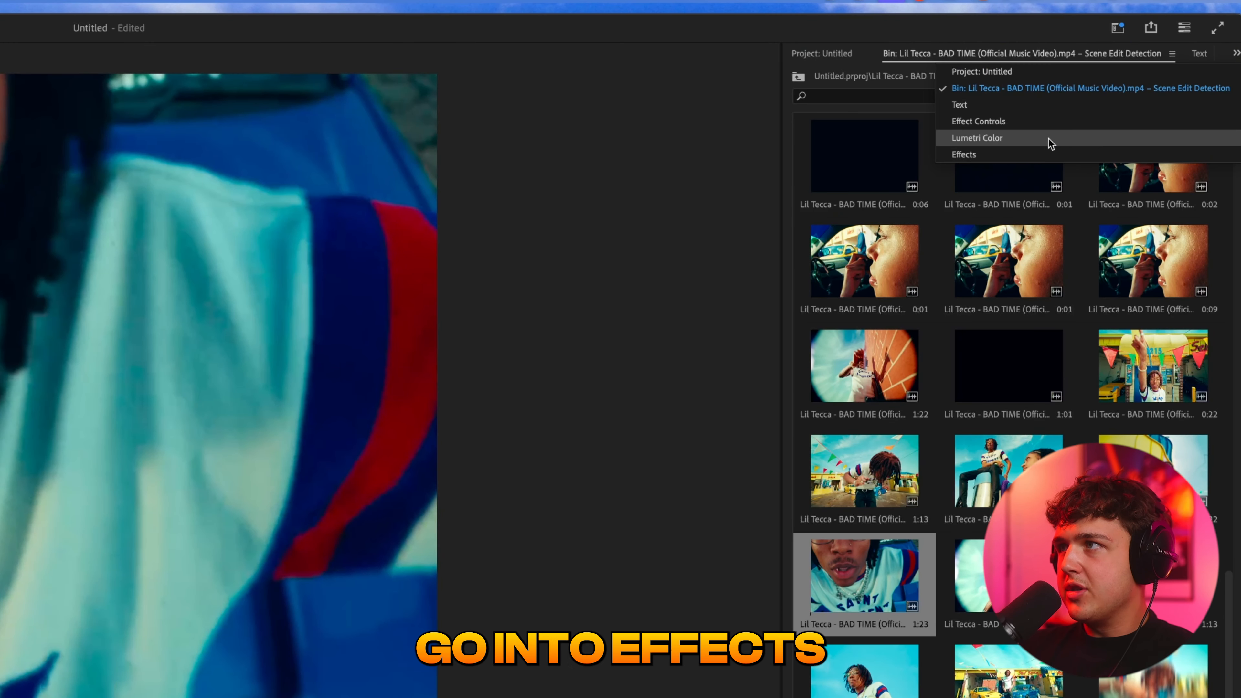
left_click(1041, 154)
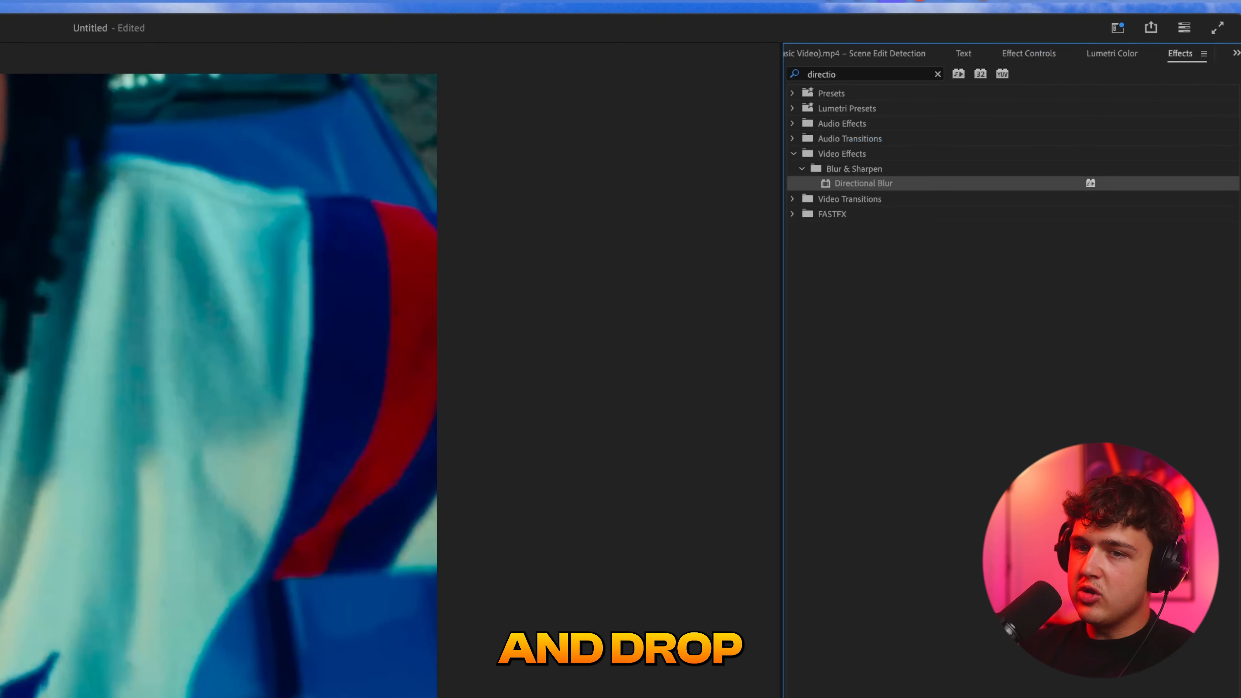
left_click(1038, 53)
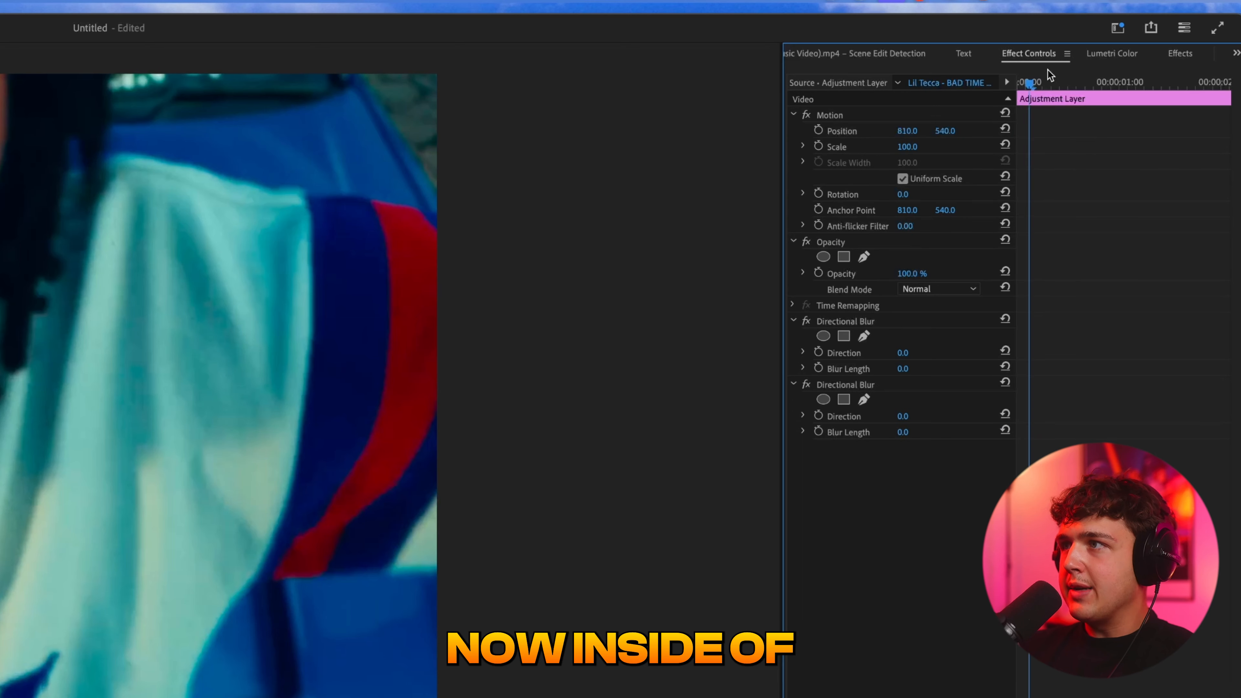
left_click(845, 384)
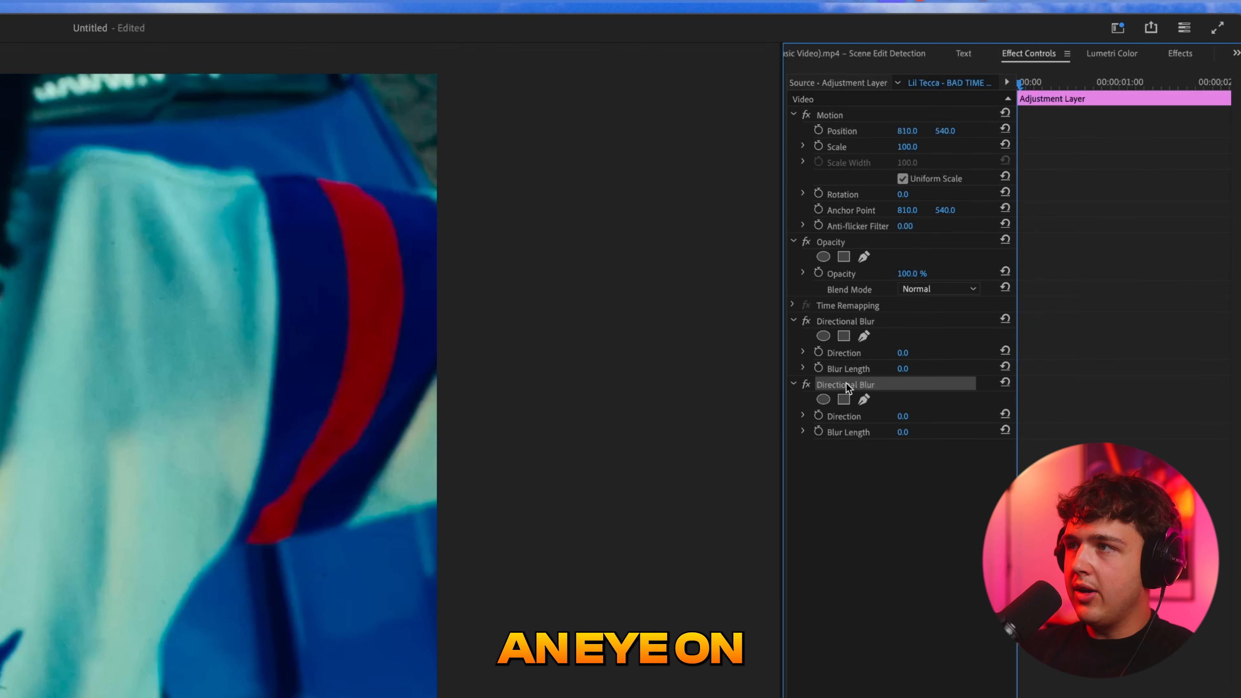
key("Delete")
- Keyframe the Directional Blur at the first frame with Direction 90° and Blur Length about 75
left_click(818, 352)
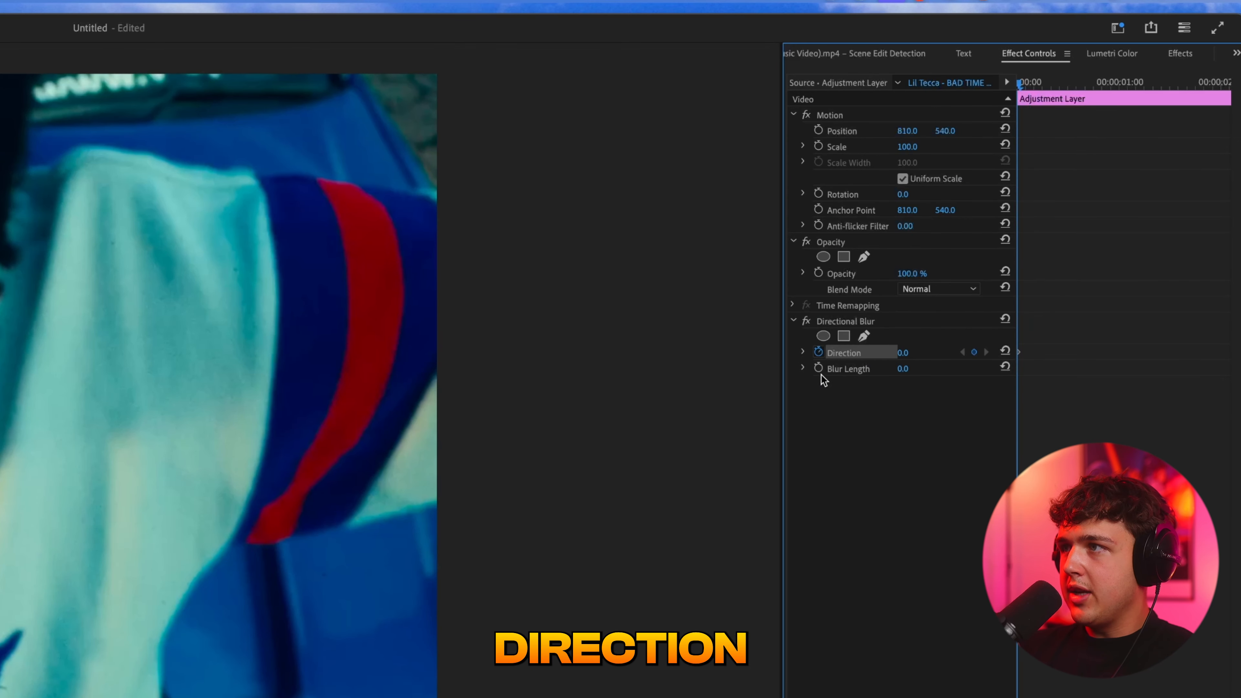
left_click(819, 369)
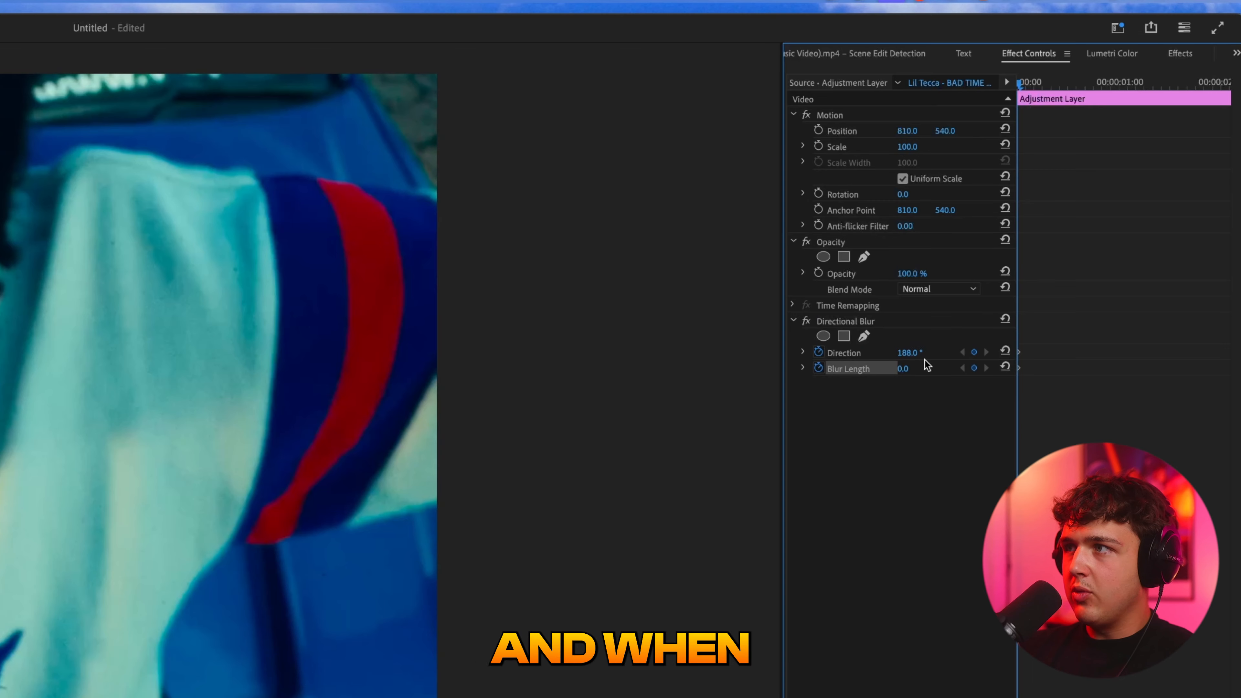
left_click_drag(904, 369, 941, 368)
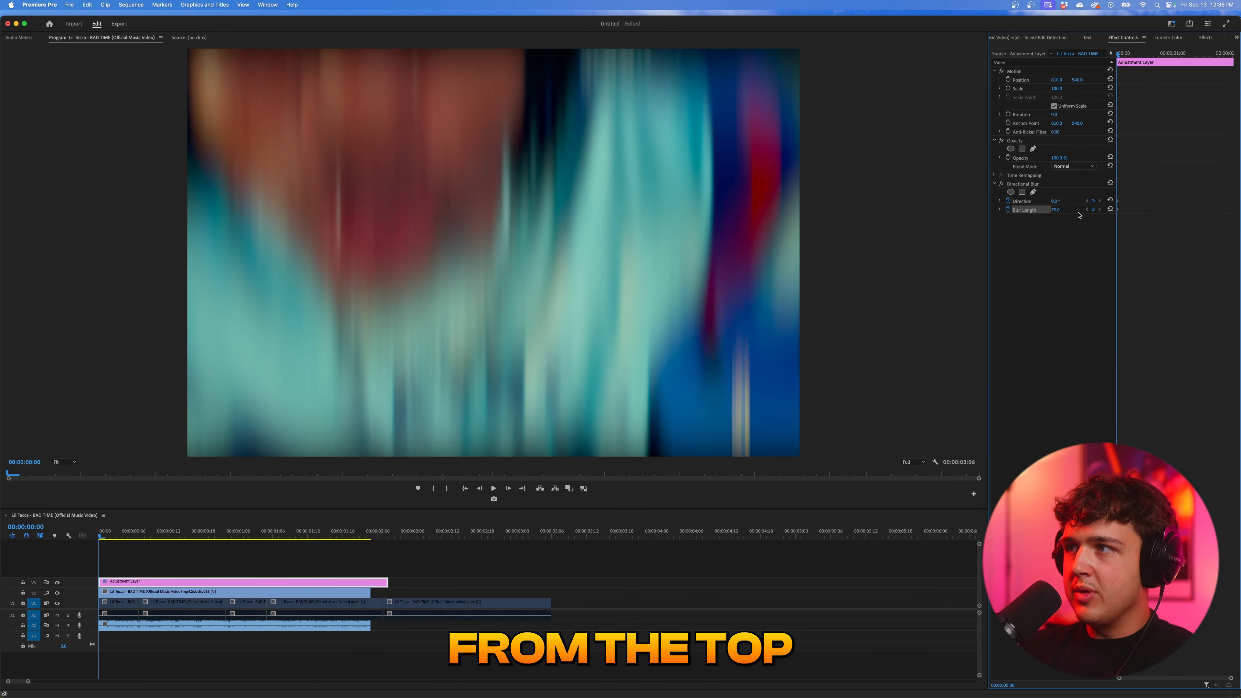
left_click_drag(1056, 201, 1085, 201)
left_click(1059, 201)
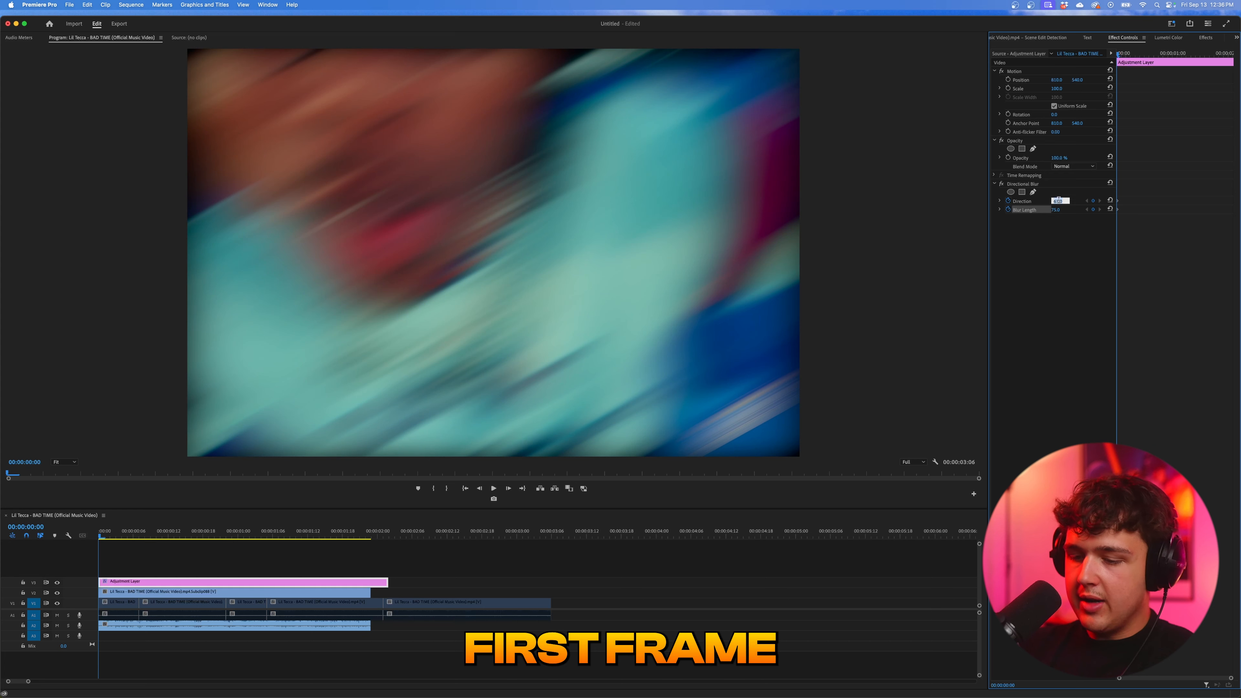
type("90")
key("Return")
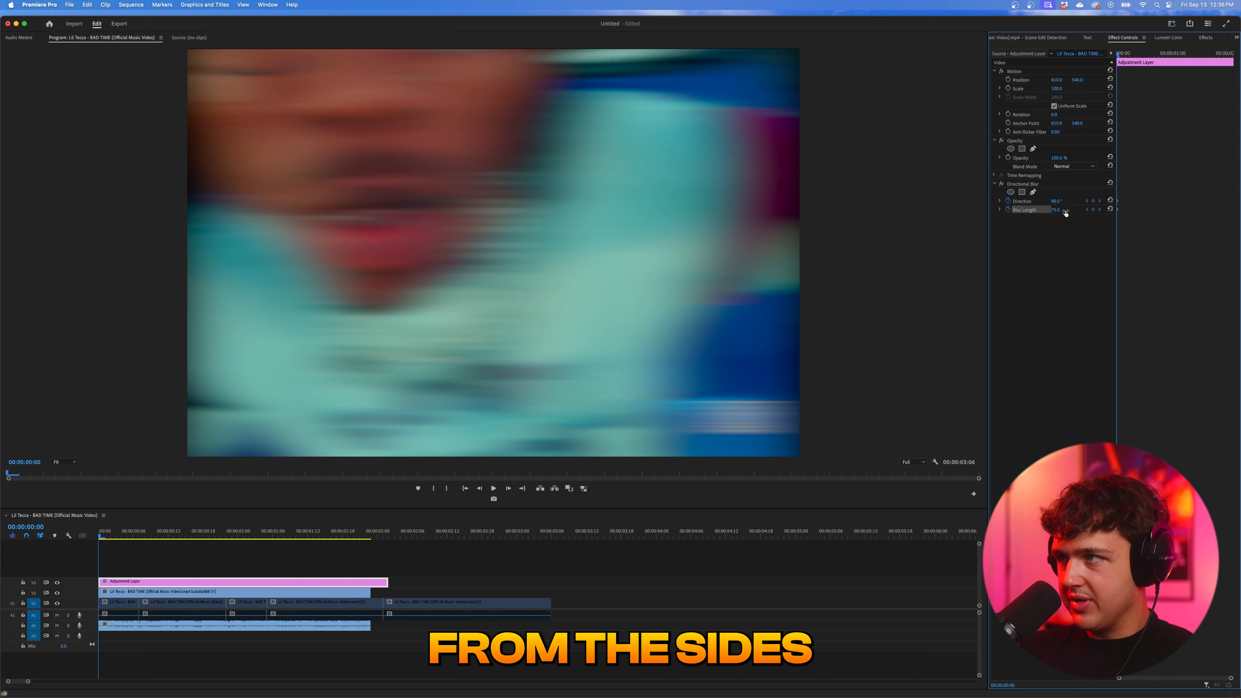
- Lower the first-frame Blur Length and add a Blur Length keyframe of 0.0 at 00:00:00:03
left_click_drag(1058, 210, 1026, 211)
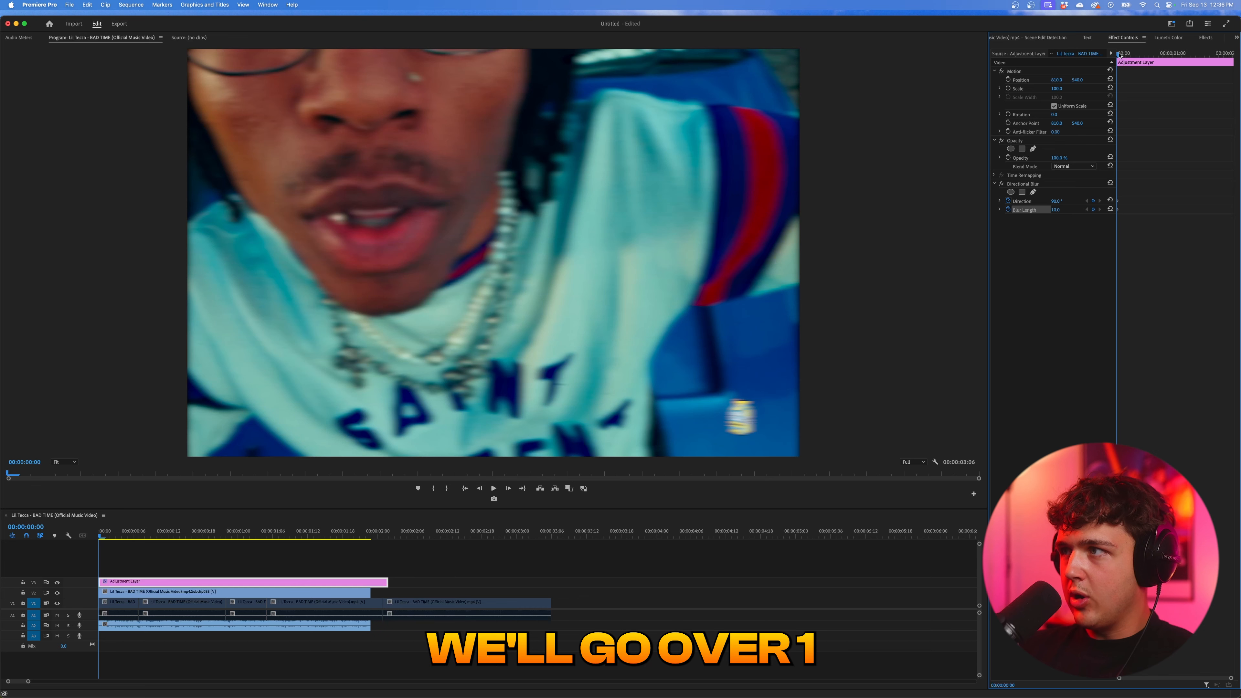
key("Right")
key("Right")
key("Right")
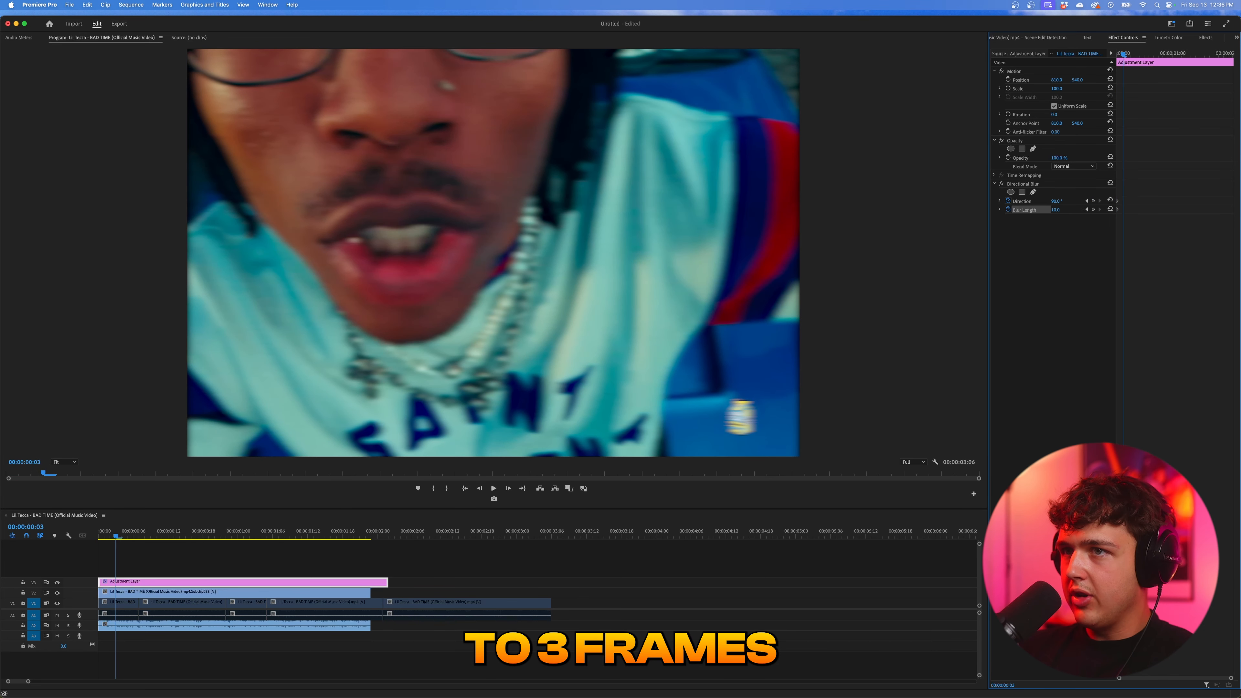
left_click_drag(1058, 210, 1050, 210)
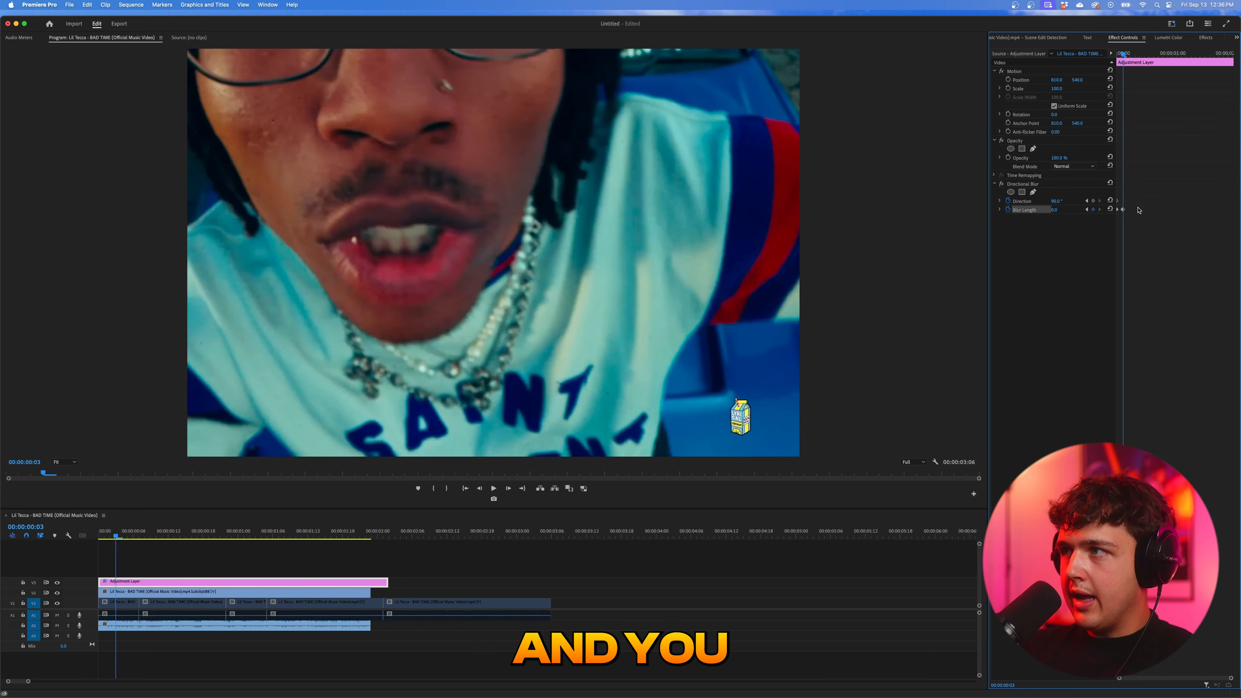
- Copy the two Blur Length keyframes, paste them repeatedly along the rest of the adjustment layer, and play the sequence from its start
left_click_drag(1110, 213, 1111, 215)
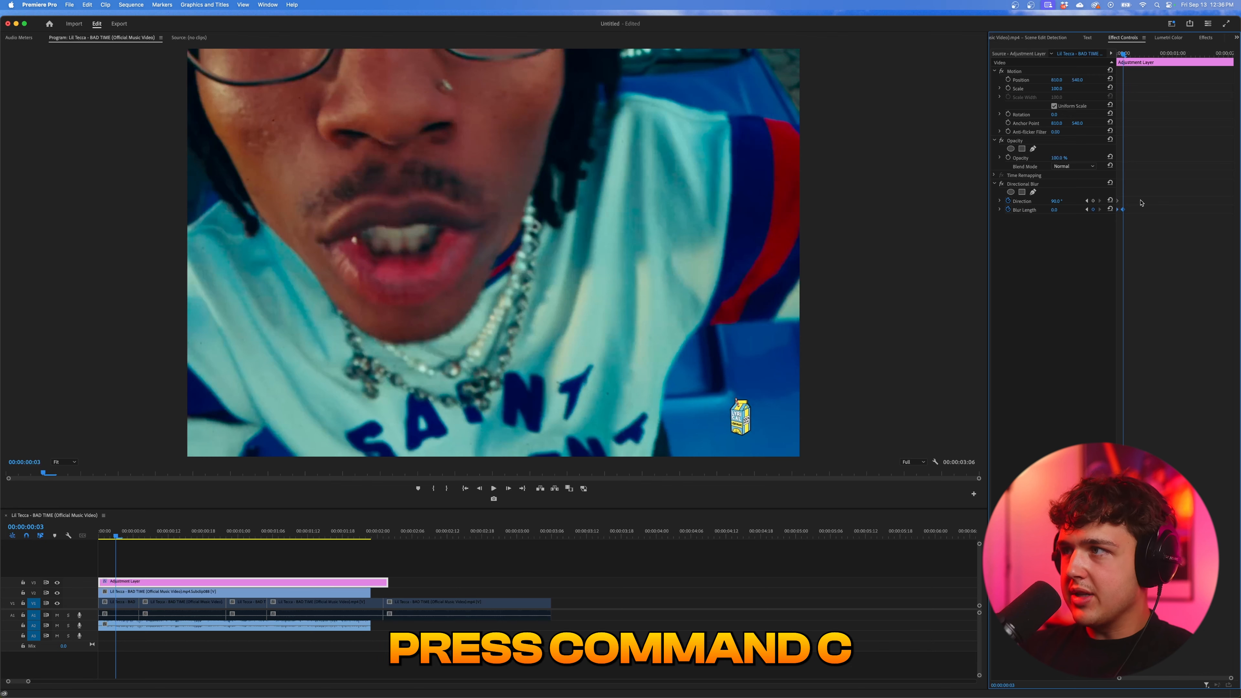
key("super+c")
left_click_drag(1124, 54, 1210, 57)
key("super+v")
key("super+v")
key("super+v")
key("super+v")
key("super+v")
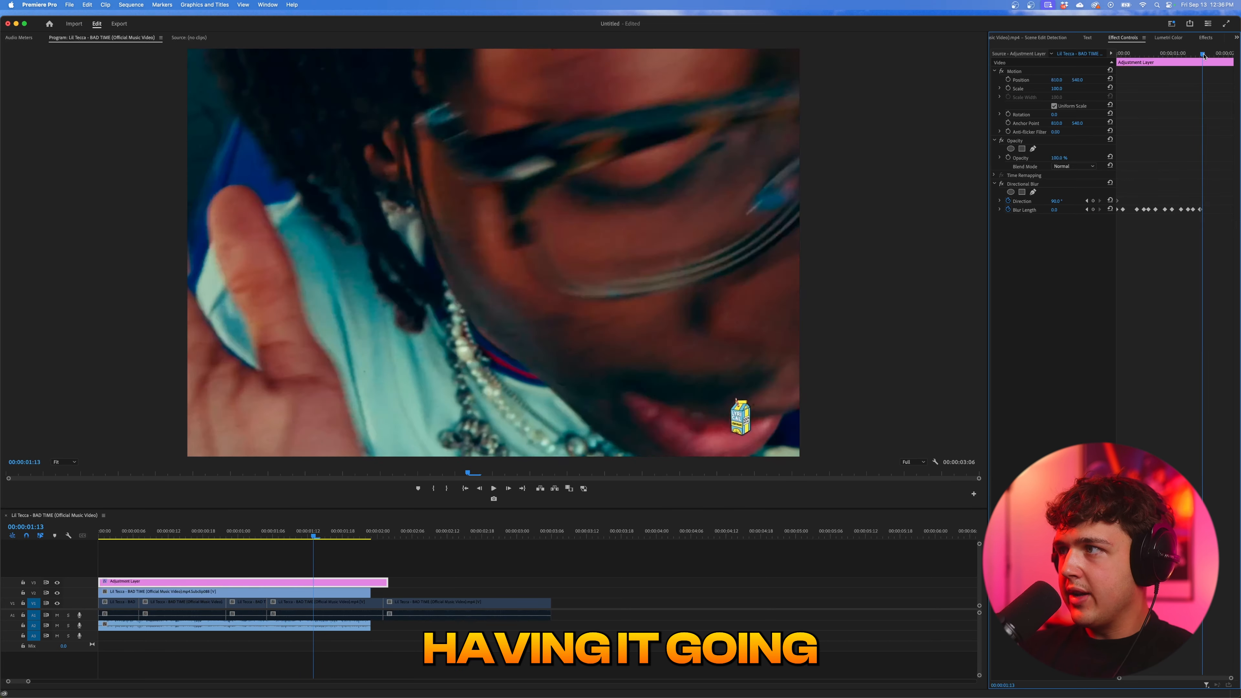
key("super+v")
key("Home")
key("space")
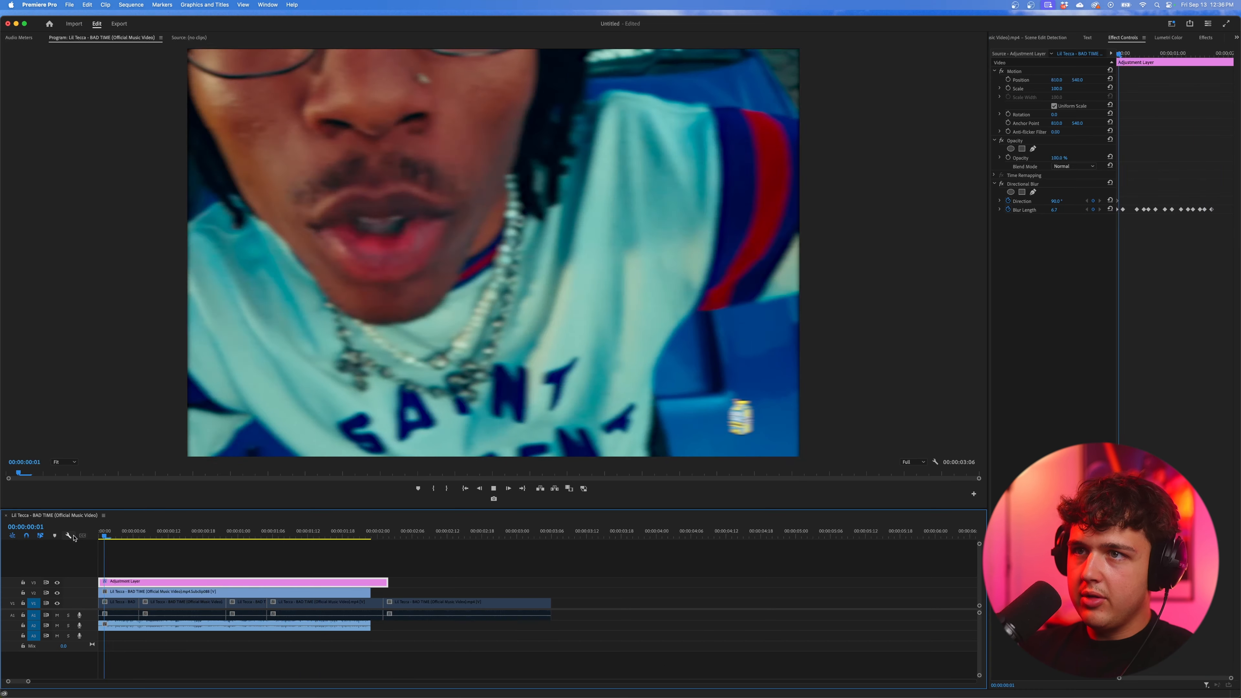
key("space")
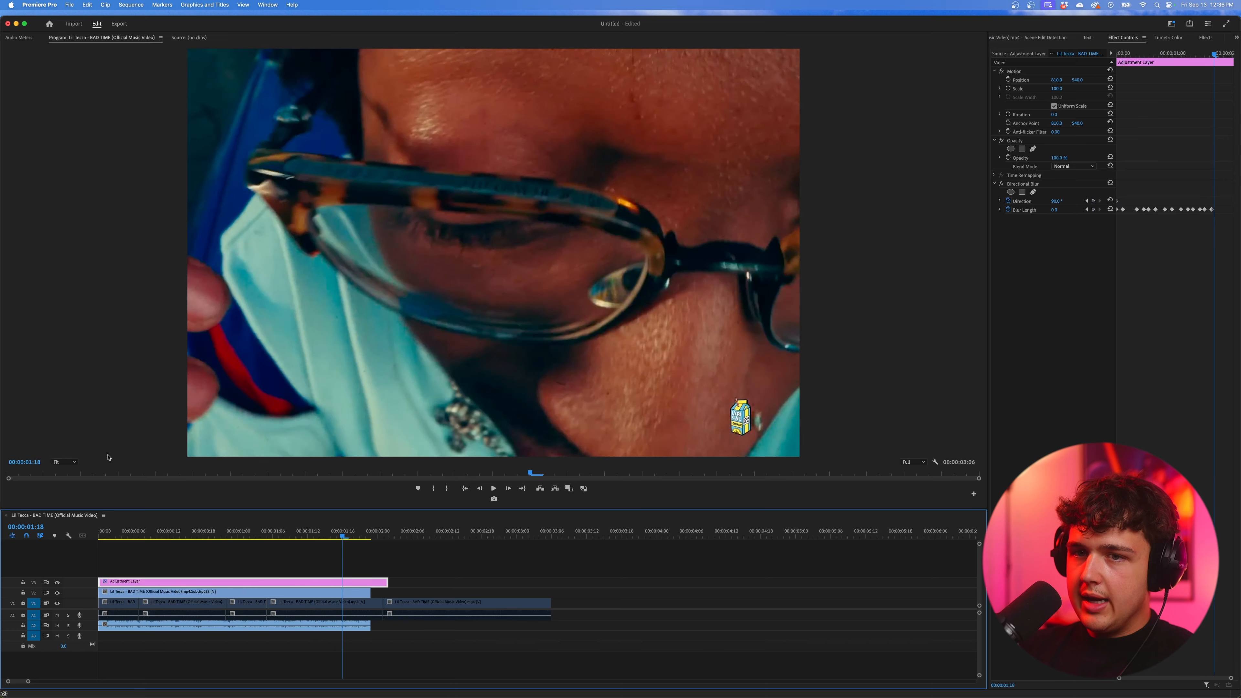
- Raise the Blur Length at the pasted keyframes at 00:00:00:09 and 00:00:00:14 for varied blur strength, and preview the result
left_click(107, 532)
left_click_drag(107, 532, 144, 533)
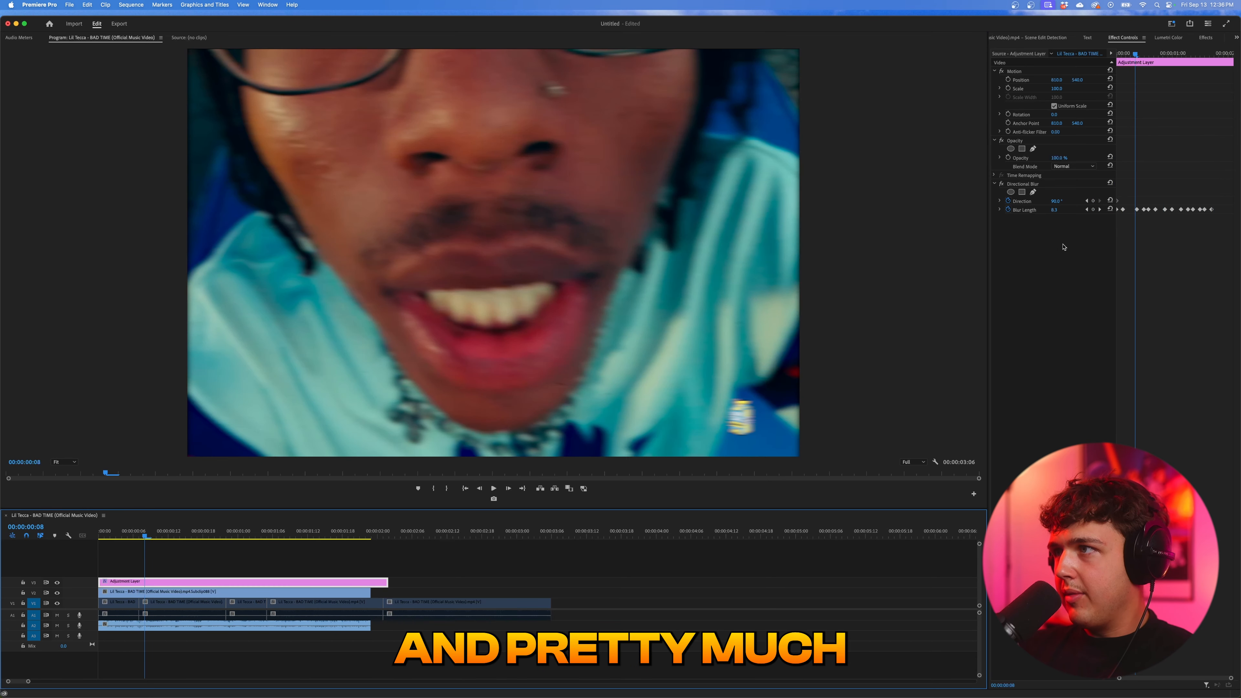
left_click(1100, 211)
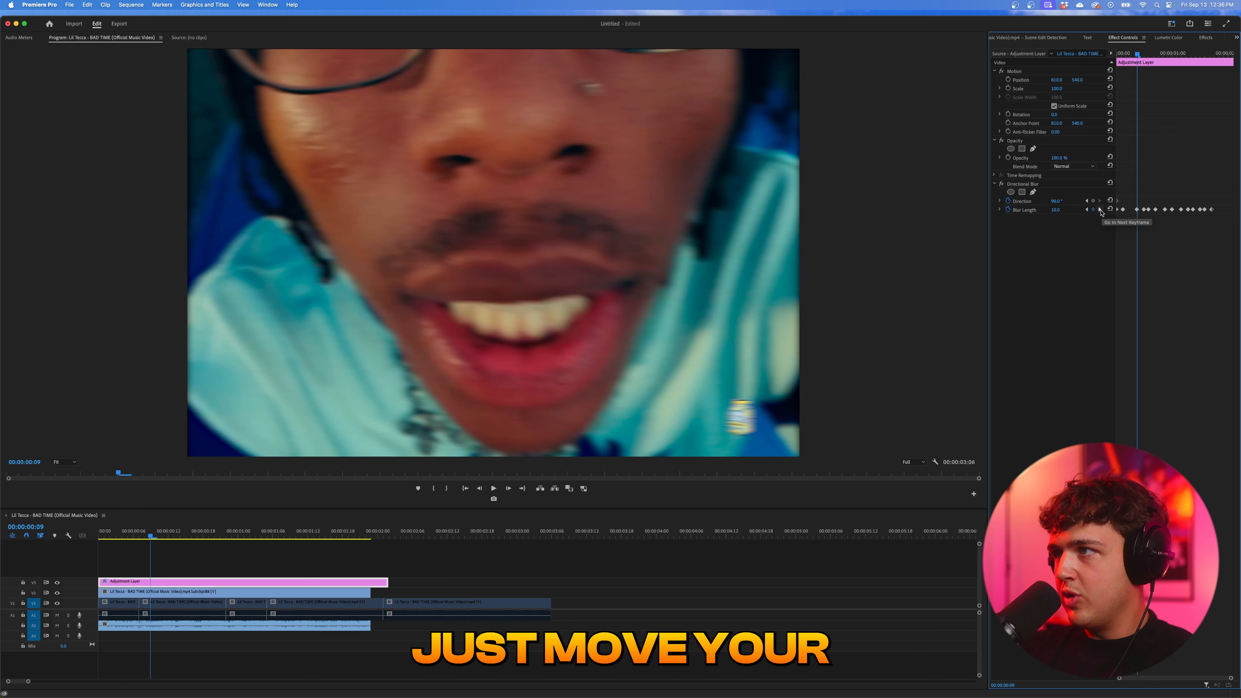
left_click_drag(1058, 210, 1063, 210)
left_click(1101, 210)
left_click(1101, 210)
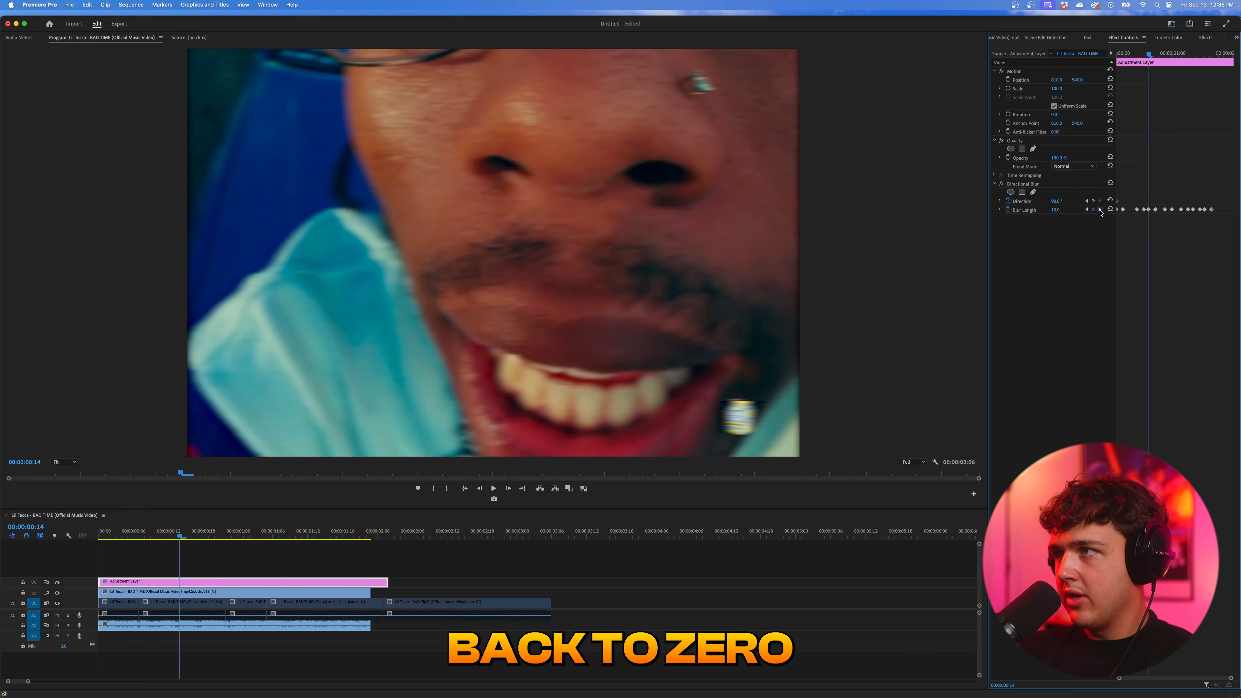
left_click_drag(1055, 210, 1060, 210)
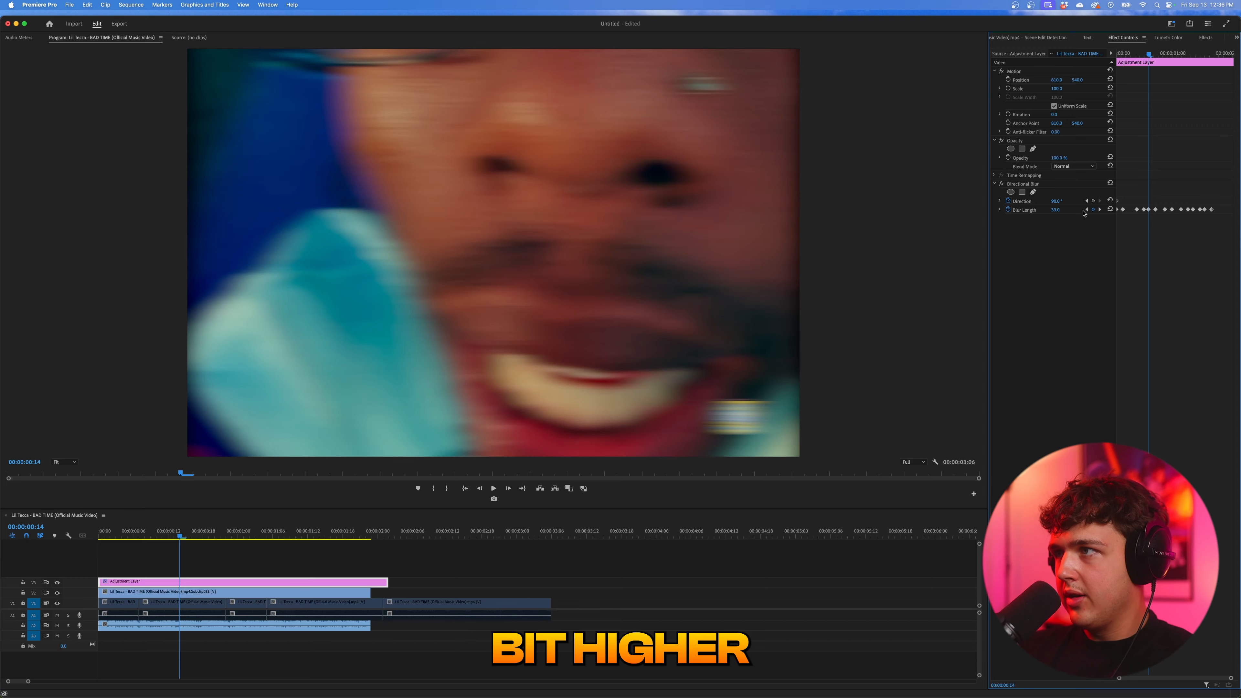
left_click(1100, 210)
left_click(170, 526)
key("space")
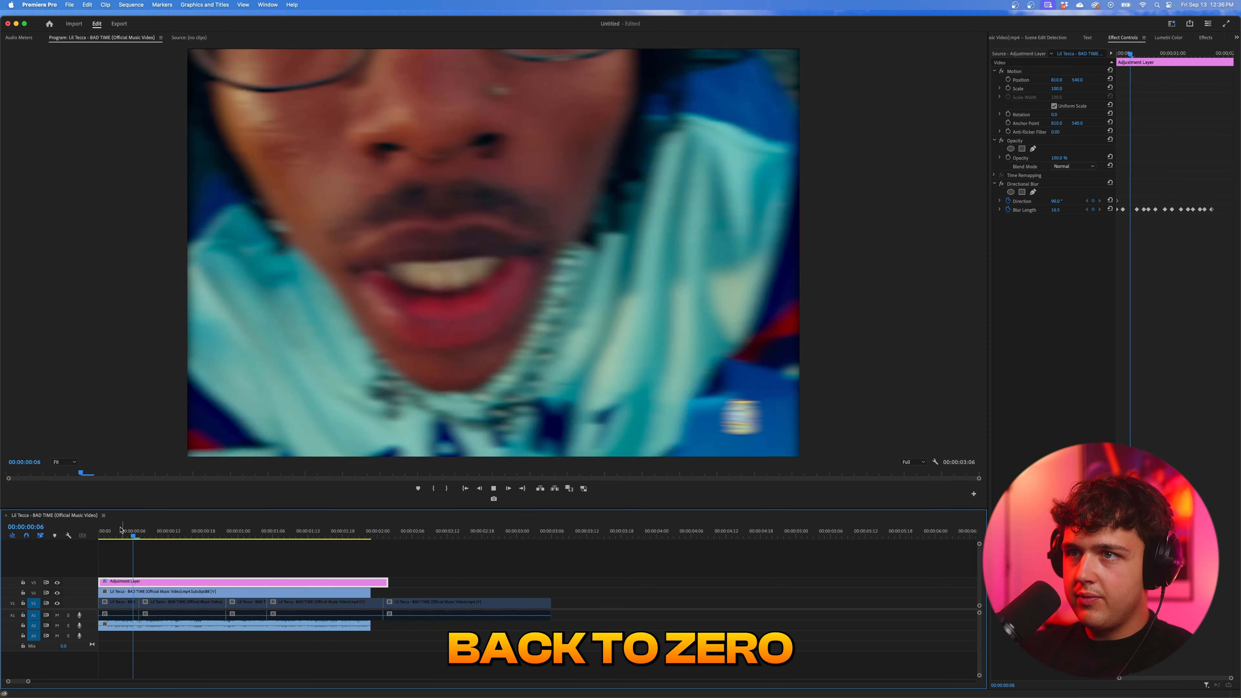
key("space")
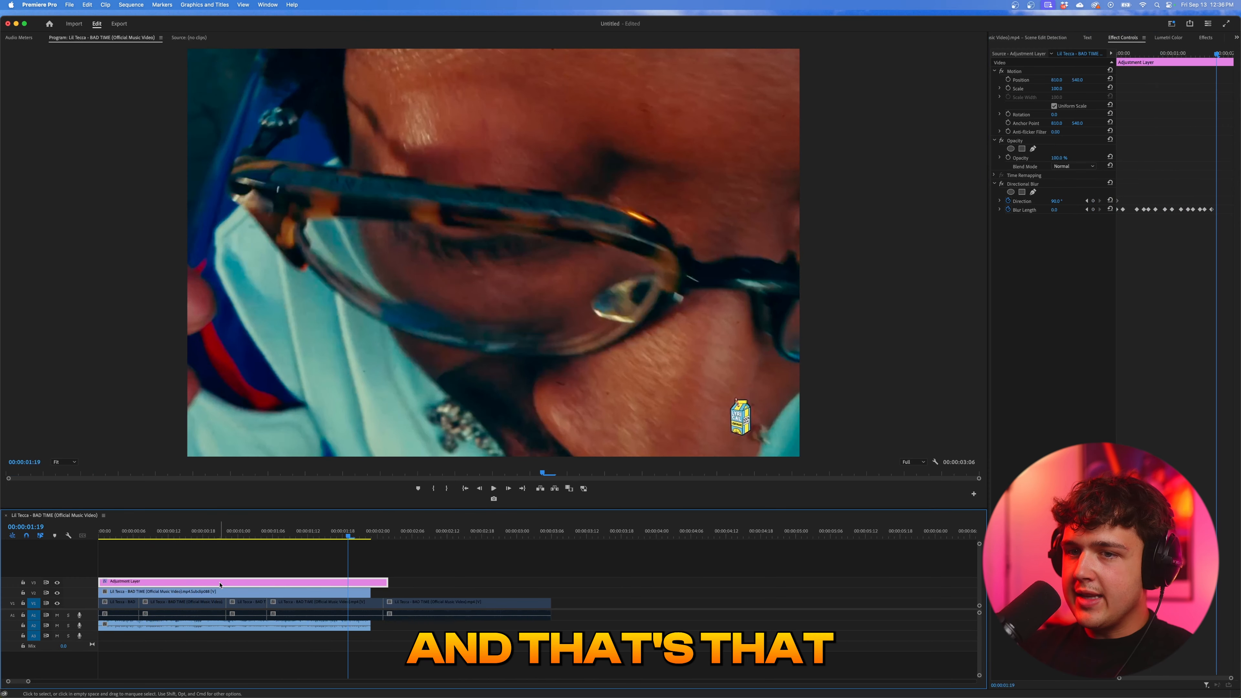
- Disable the adjustment layer and the V2 close-up subclip, and re-enable all V1 clips with the playhead at 00:00:00:02
key("shift+super+e")
left_click(188, 592)
mouse_move(119, 531)
left_mouse_down()
mouse_move(104, 531)
mouse_move(127, 533)
left_mouse_up()
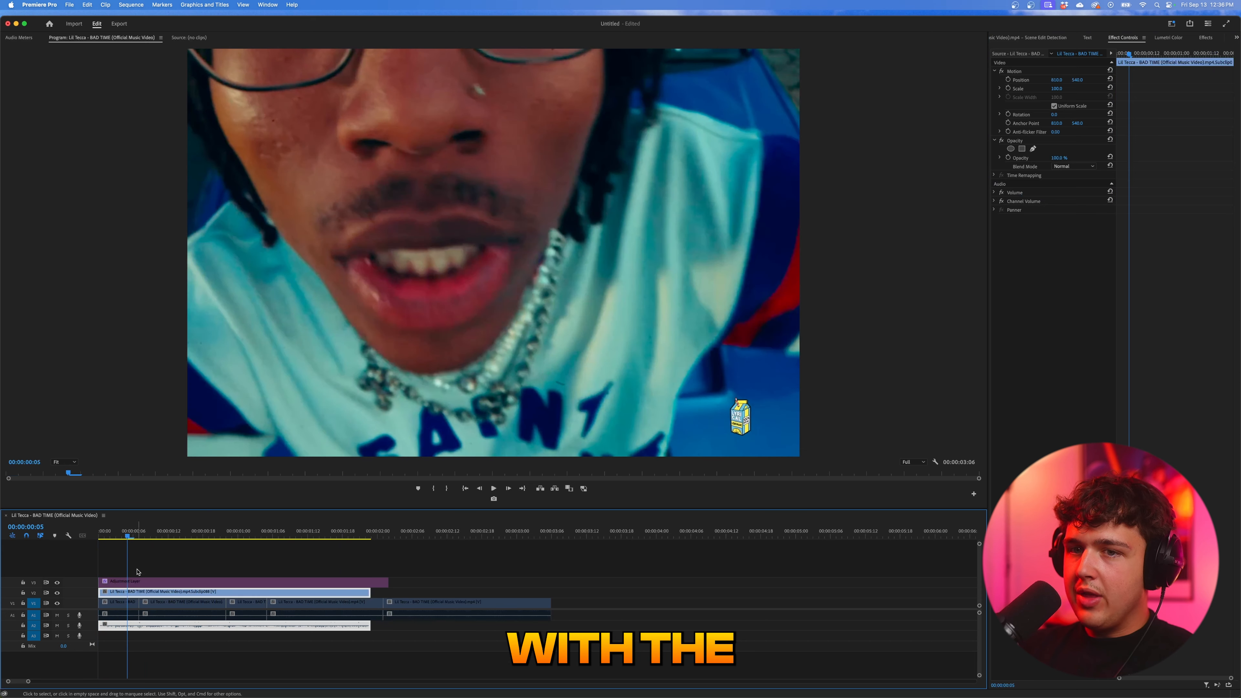
key("shift+super+e")
left_click_drag(588, 604, 116, 616)
key("shift+super+e")
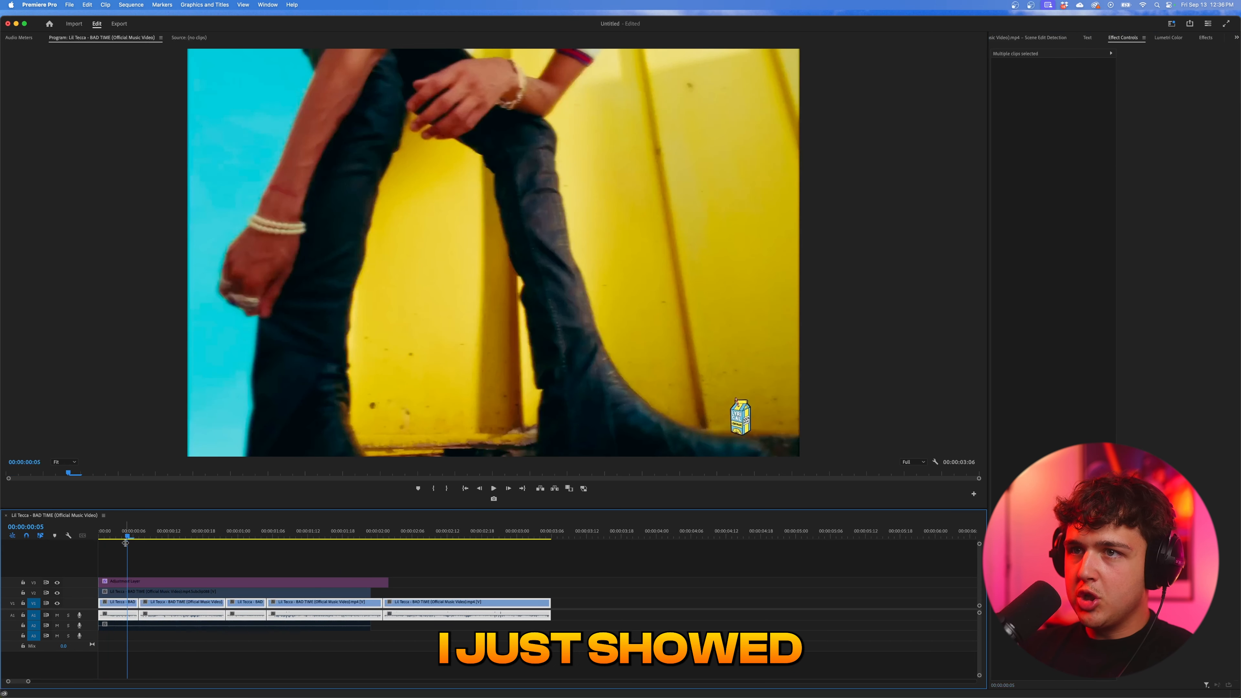
left_click_drag(116, 533, 105, 534)
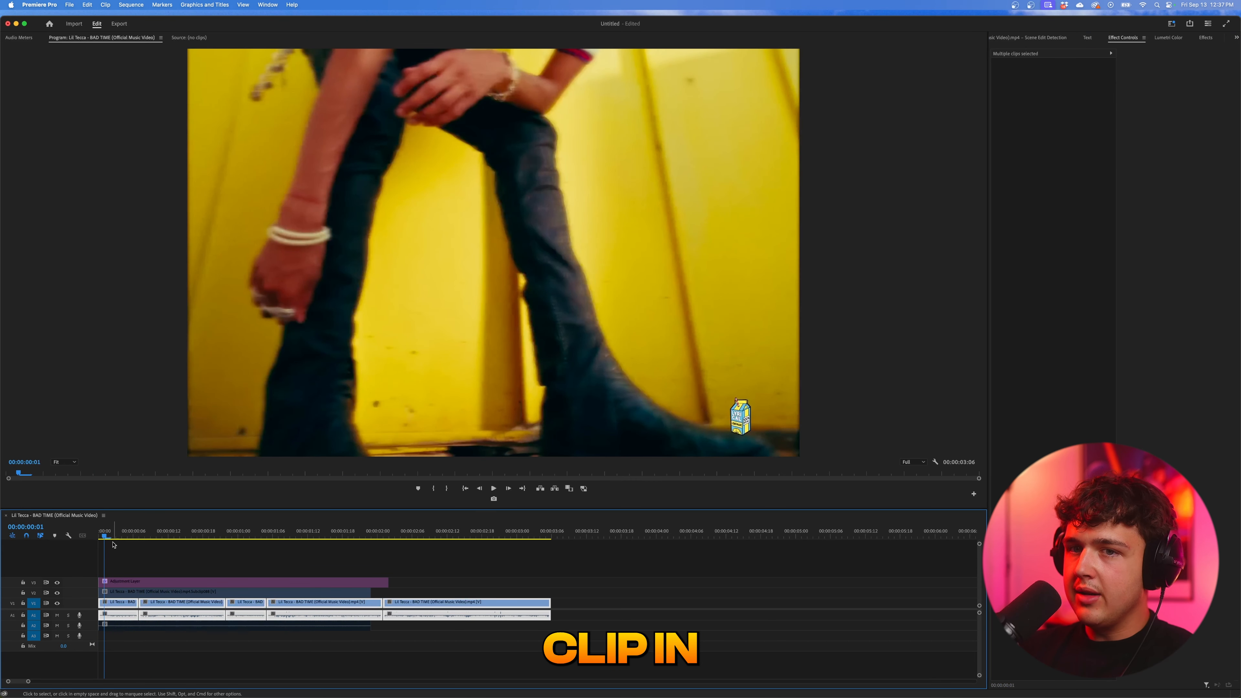
left_click(113, 532)
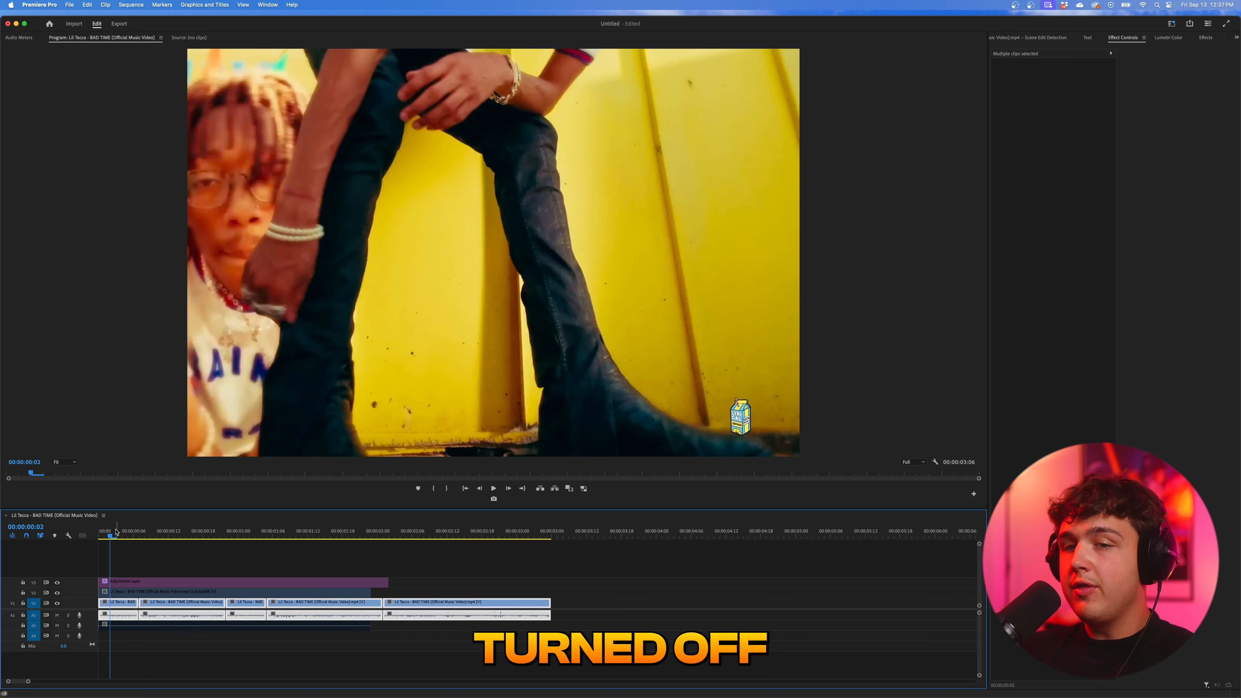
- Toggle the V2 close-up subclip on and off
left_click(117, 592)
key("e")
key("e")
key("e")
key("e")
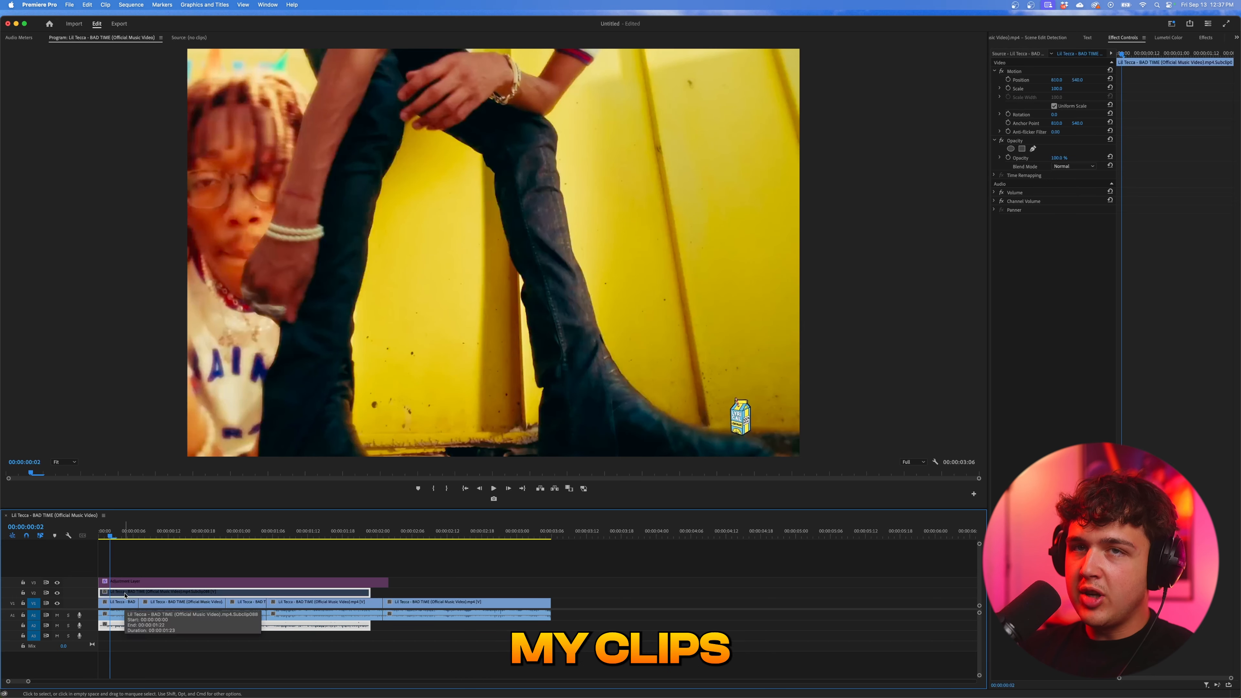
- Find the clip Enable command among the keyboard shortcuts and assign E to it
left_click(66, 3)
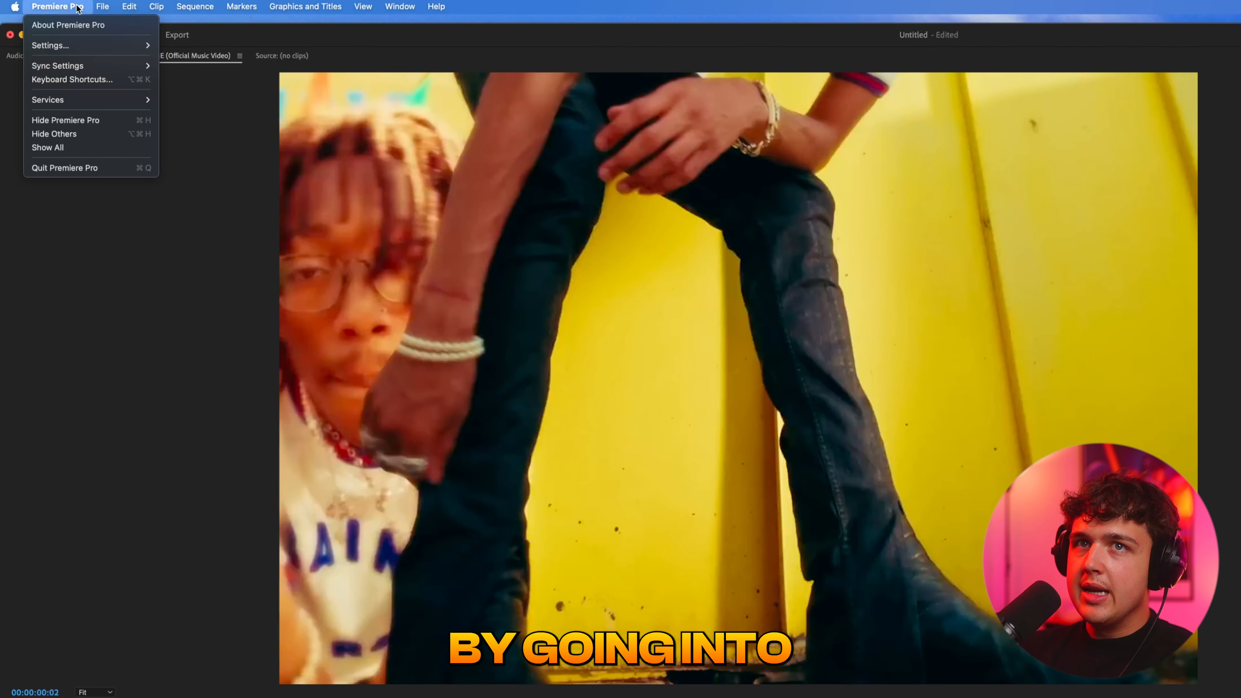
left_click(71, 79)
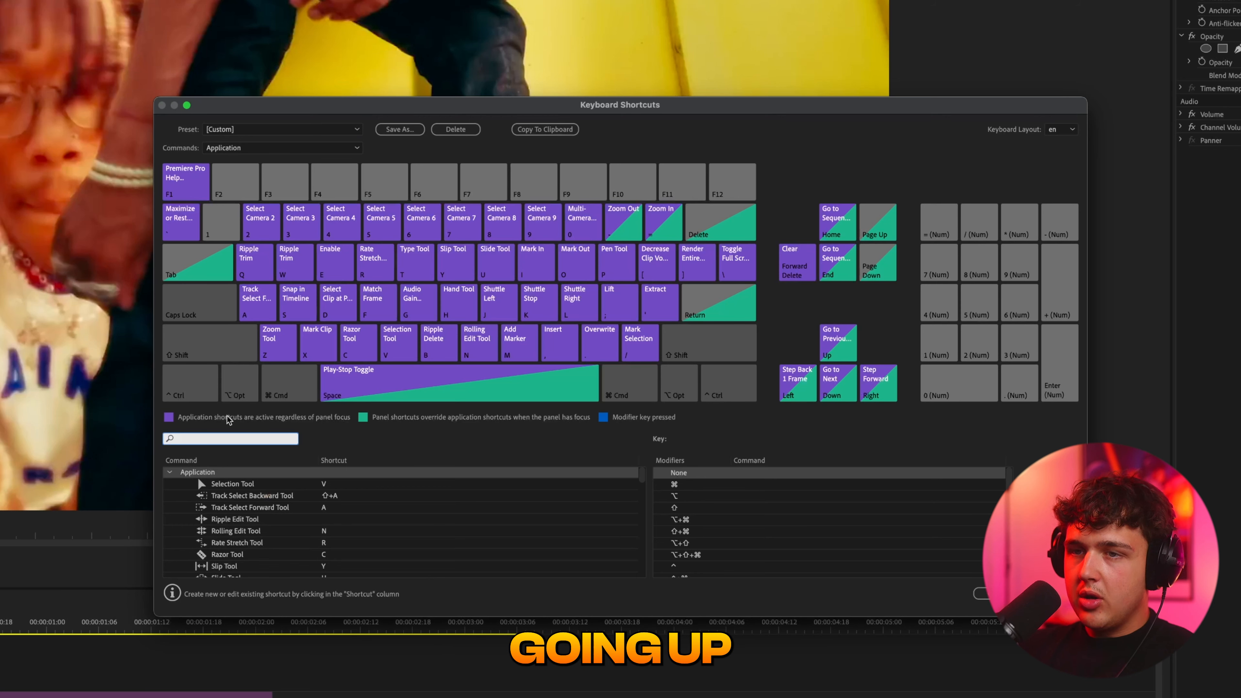
type("enable")
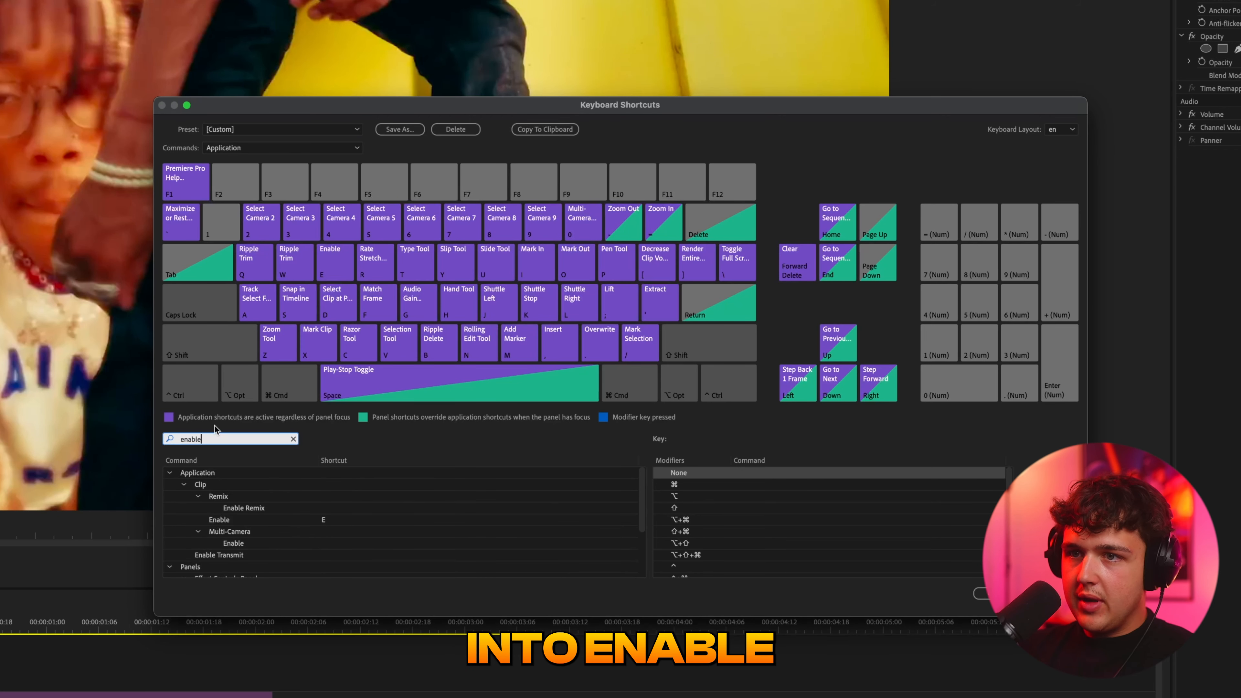
left_click(232, 522)
left_click(329, 521)
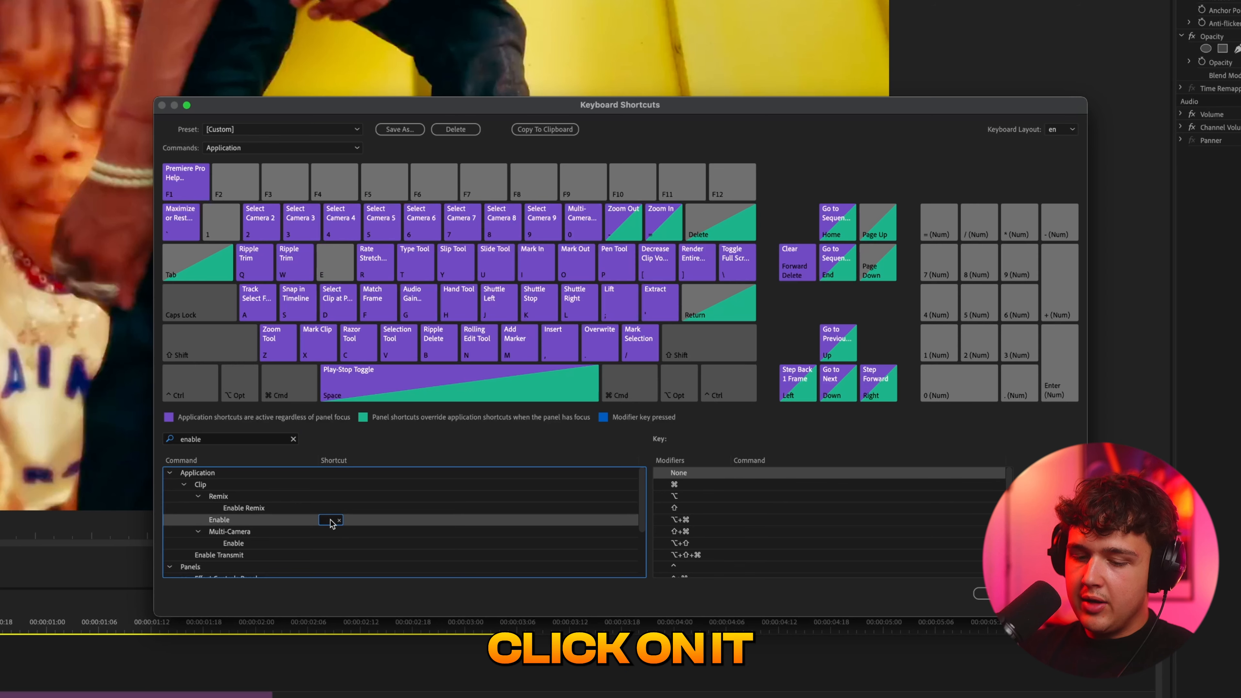
key("e")
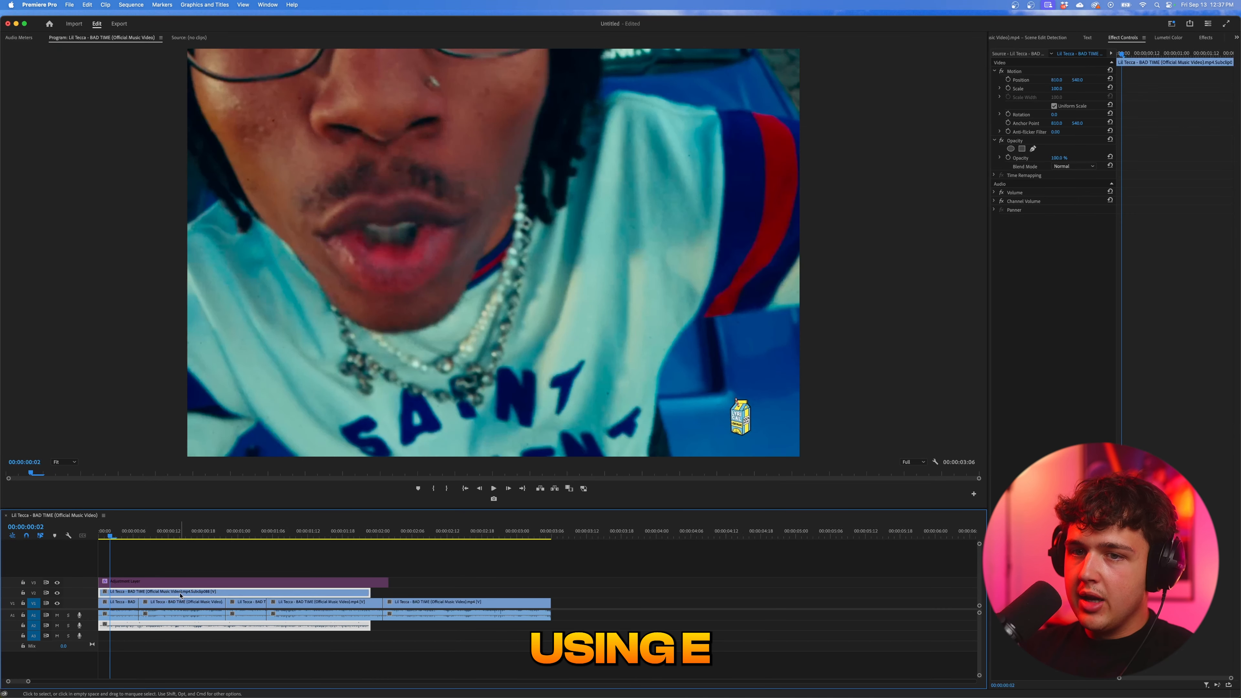
- Switch the V2 close-up subclip on with its Enable option and toggle its visibility again, leaving it disabled
key("e")
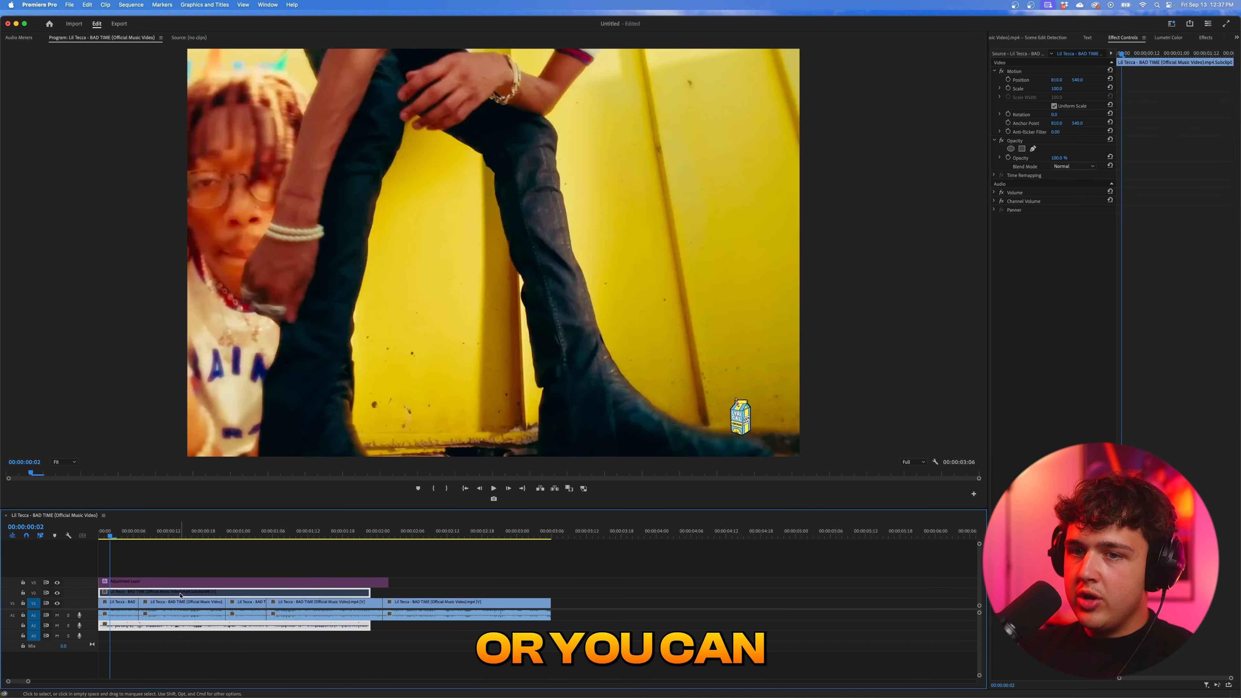
right_click(180, 596)
left_click(194, 362)
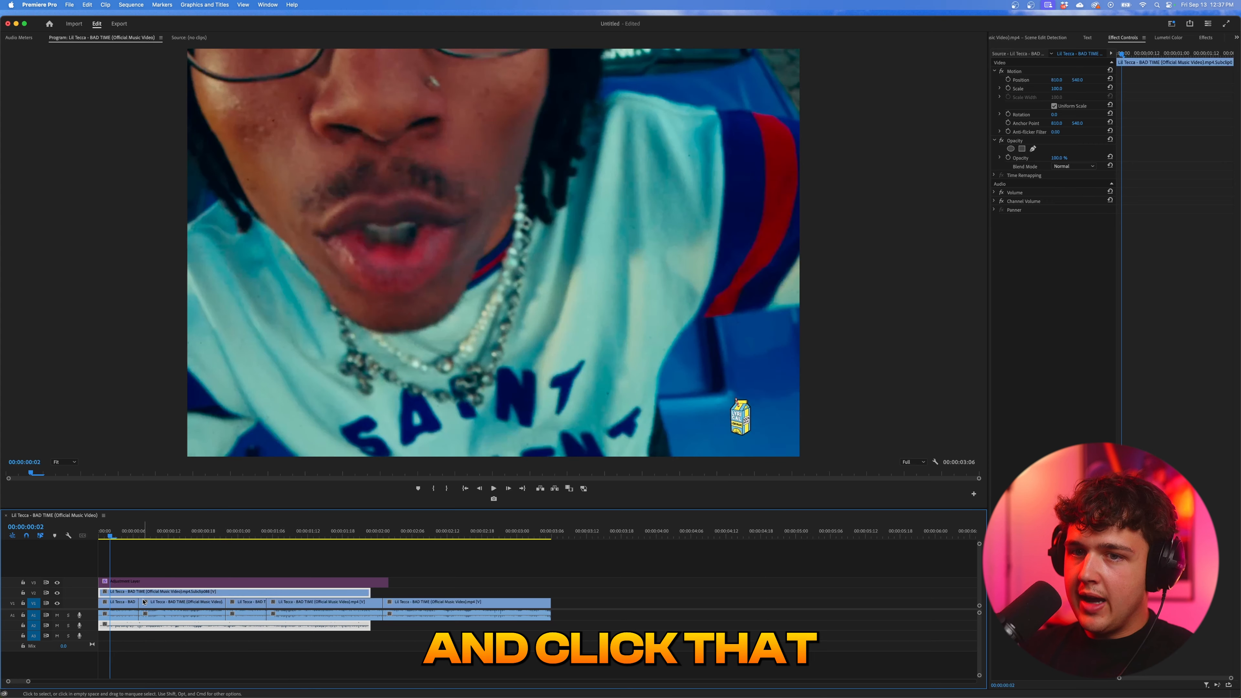
key("shift+e")
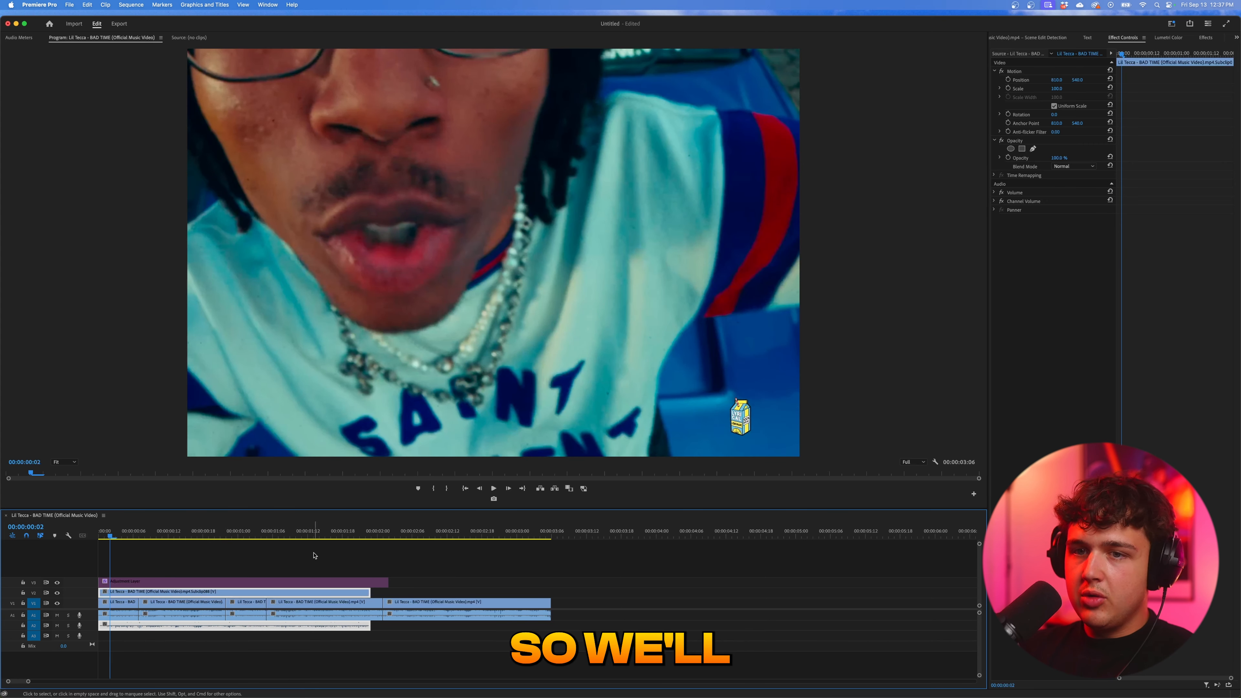
key("shift+e")
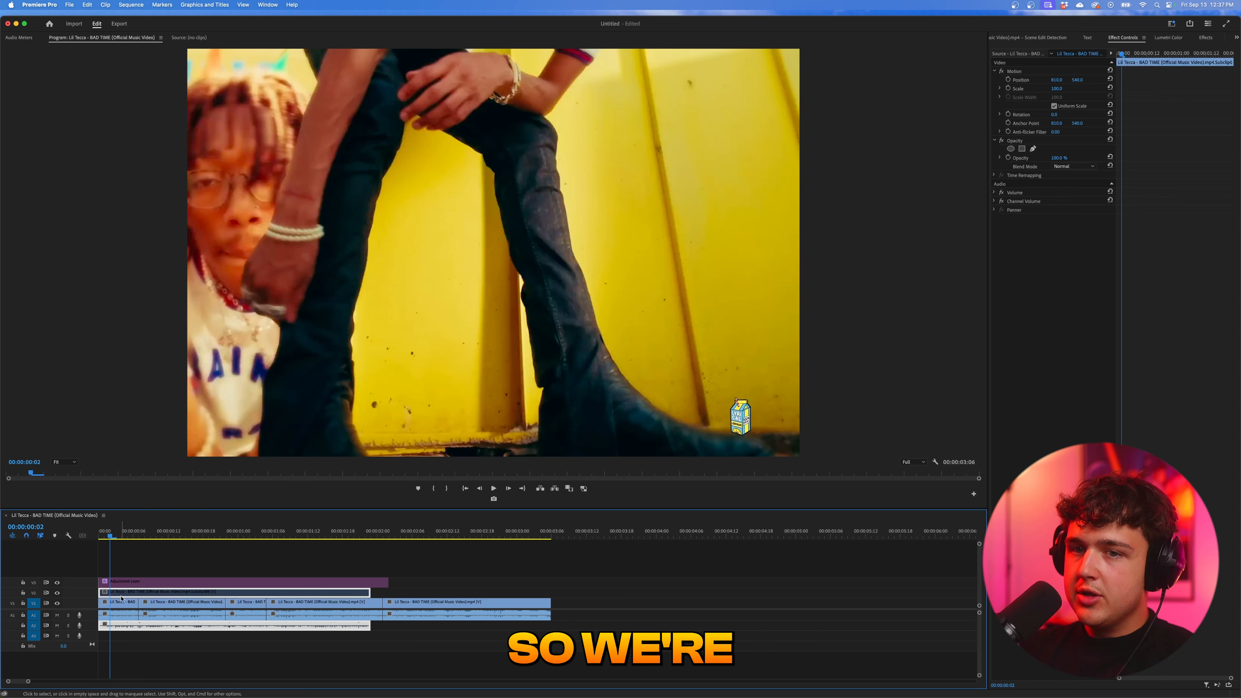
key("shift+e")
key("shift+e")
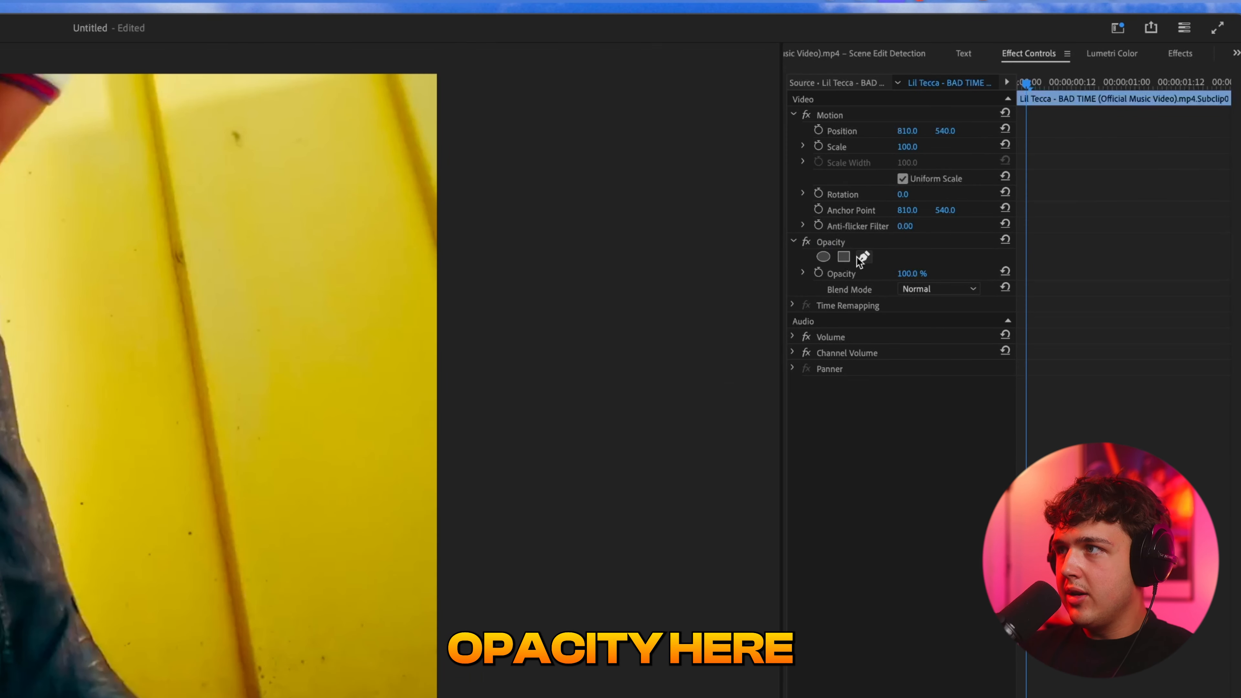
- Start a Pen opacity mask on the V2 close-up subclip, tracing the inner edge of the left-hand leg from the hand to the frame's bottom
left_click(862, 258)
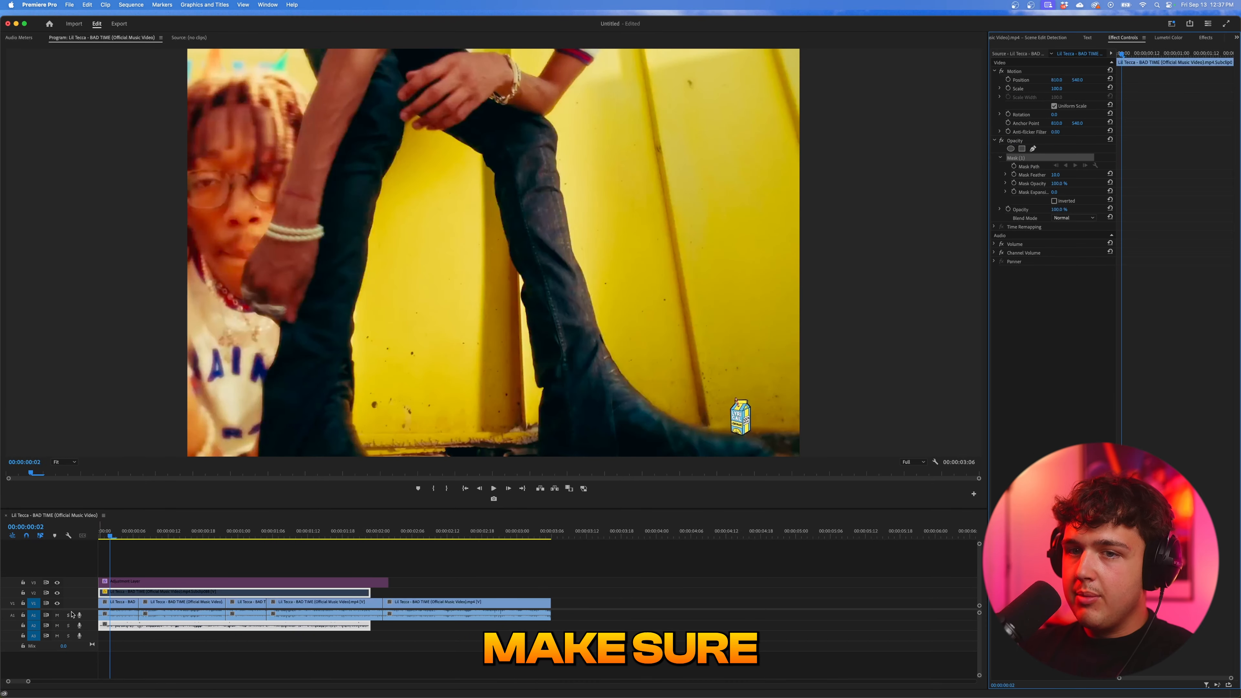
left_click(404, 123)
left_click(402, 142)
left_click(399, 152)
left_click(383, 177)
left_click(381, 188)
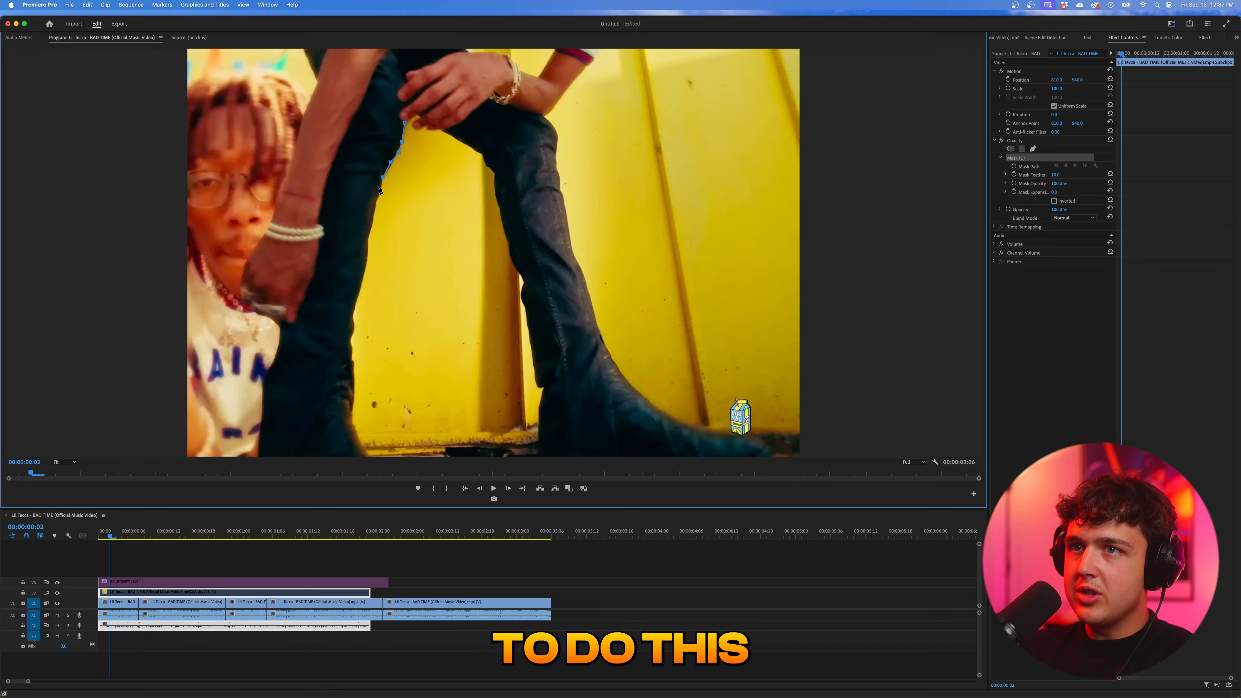
left_click(377, 204)
left_click(371, 220)
left_click(368, 242)
left_click(364, 266)
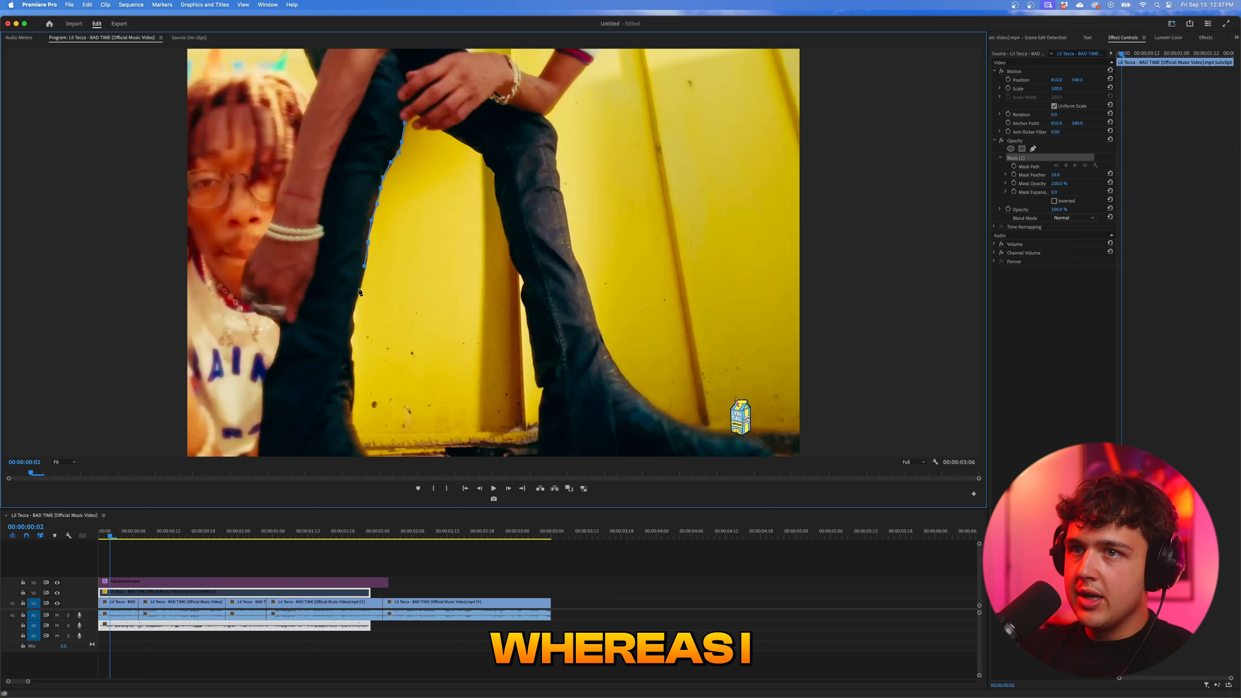
left_click(352, 322)
left_click(351, 337)
left_click(351, 348)
left_click(353, 367)
left_click(354, 398)
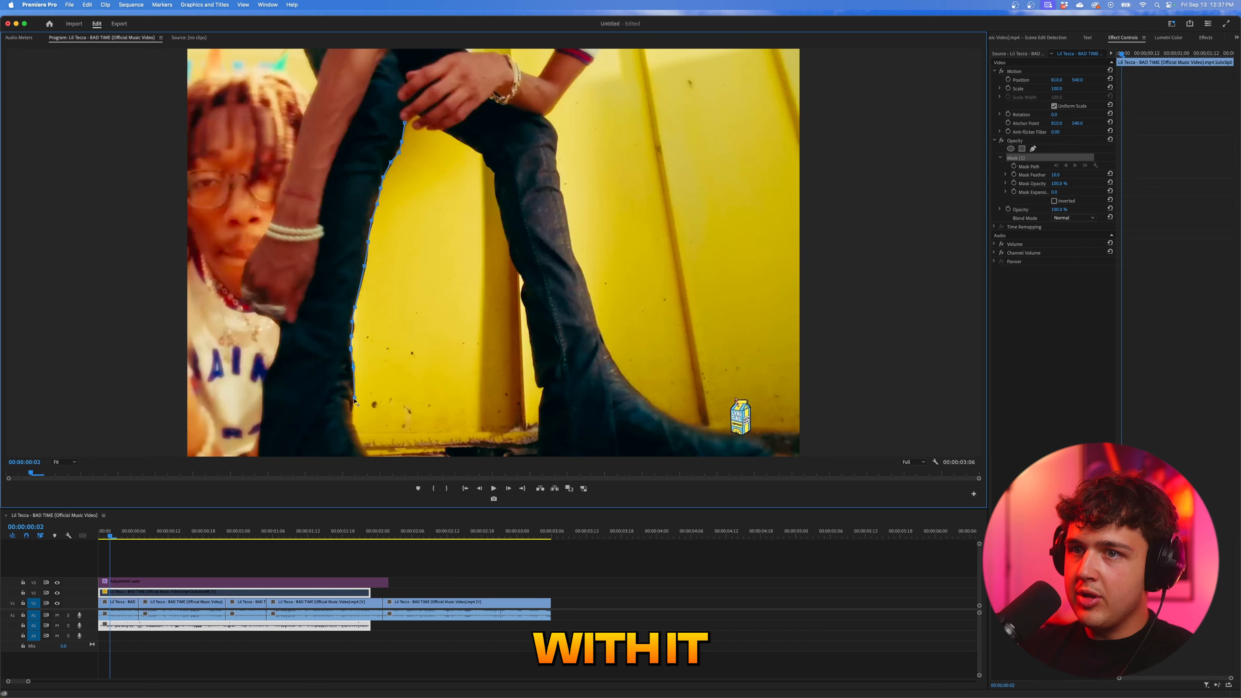
left_click(353, 420)
left_click(365, 455)
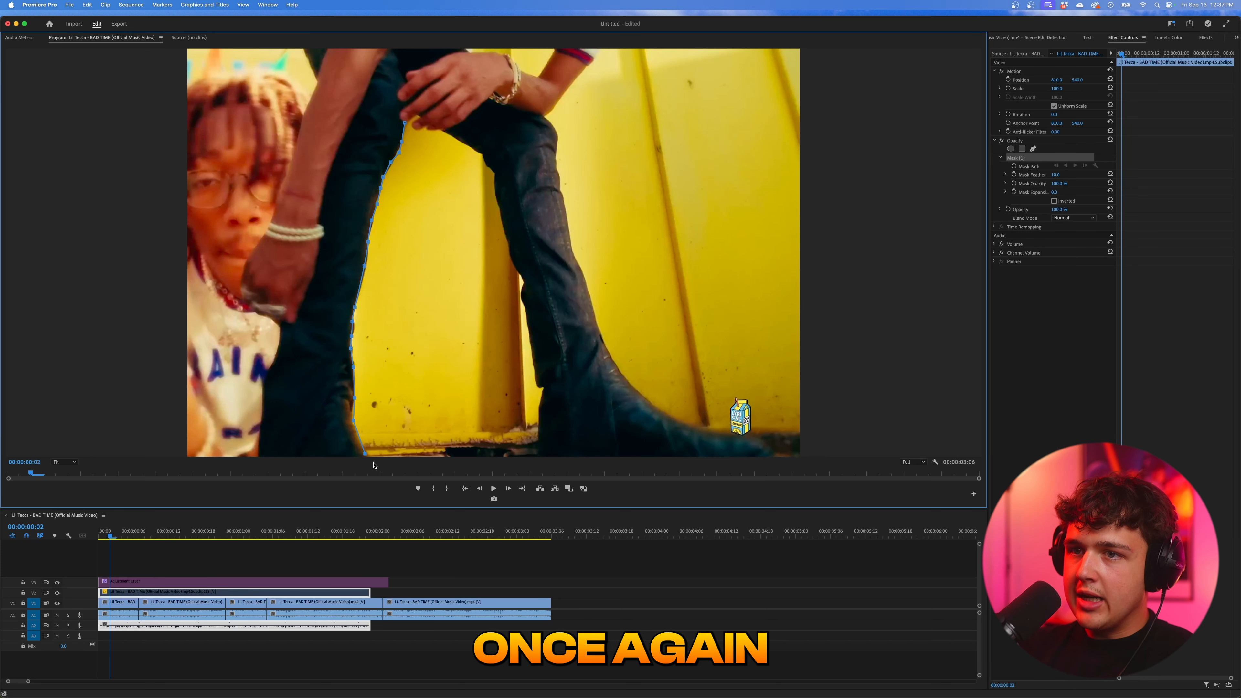
- Extend the mask below the frame, trace up the other leg's inner edge to close it at the first point, and re-enable the subclip
left_click(64, 462)
left_click(64, 499)
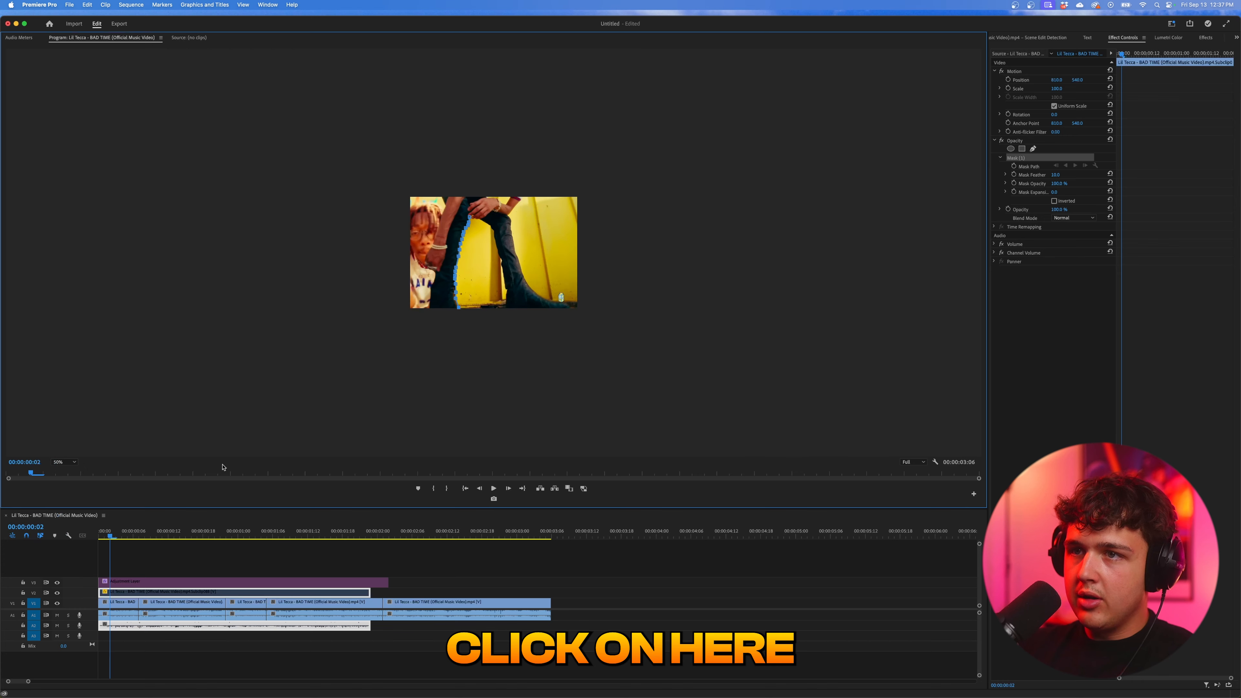
left_click(509, 315)
left_click(507, 309)
left_click(62, 463)
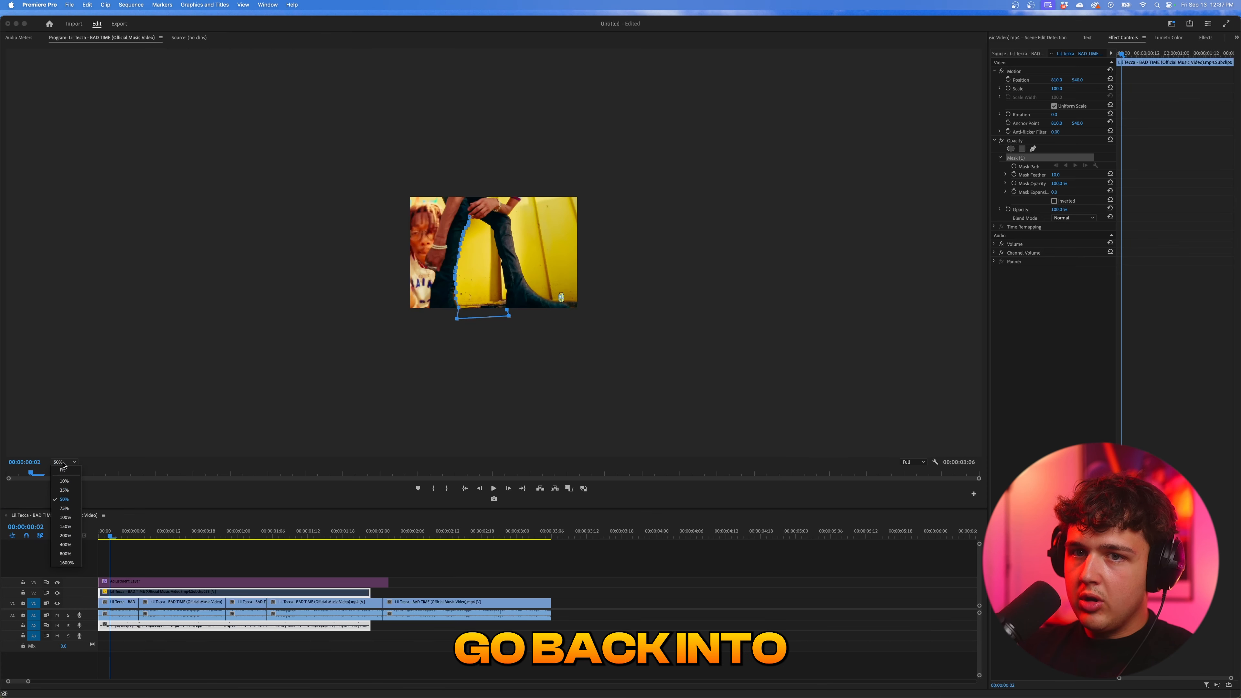
left_click(68, 517)
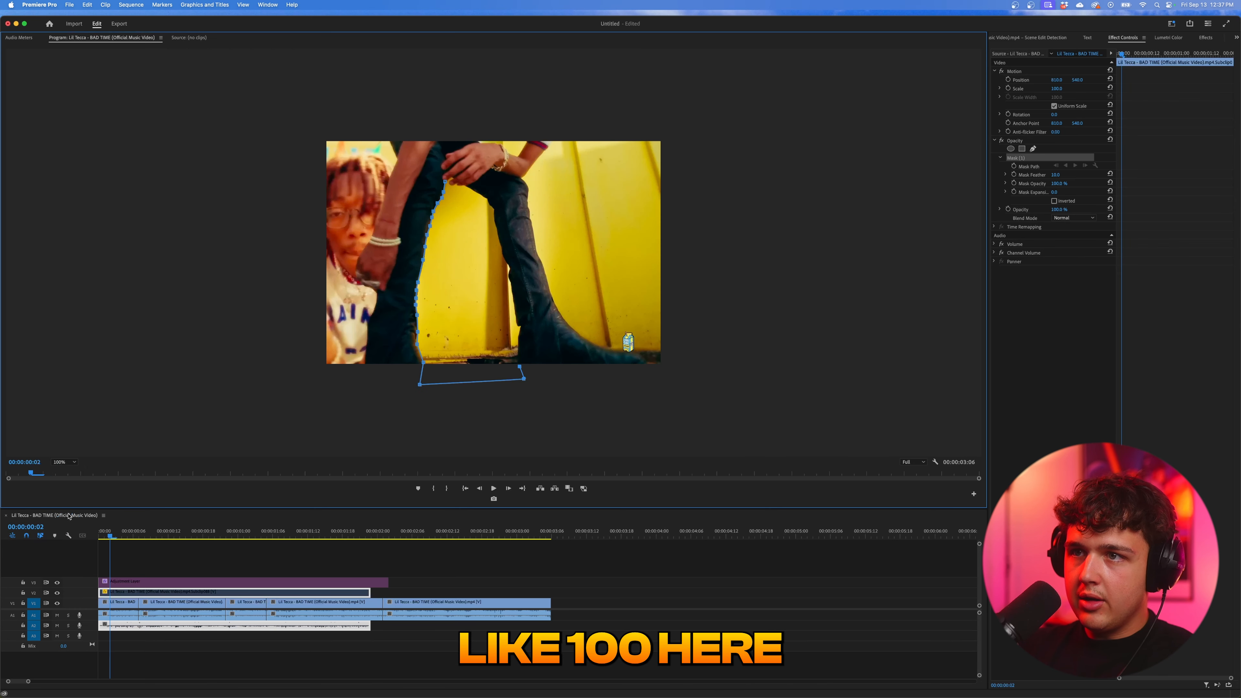
left_click(447, 184)
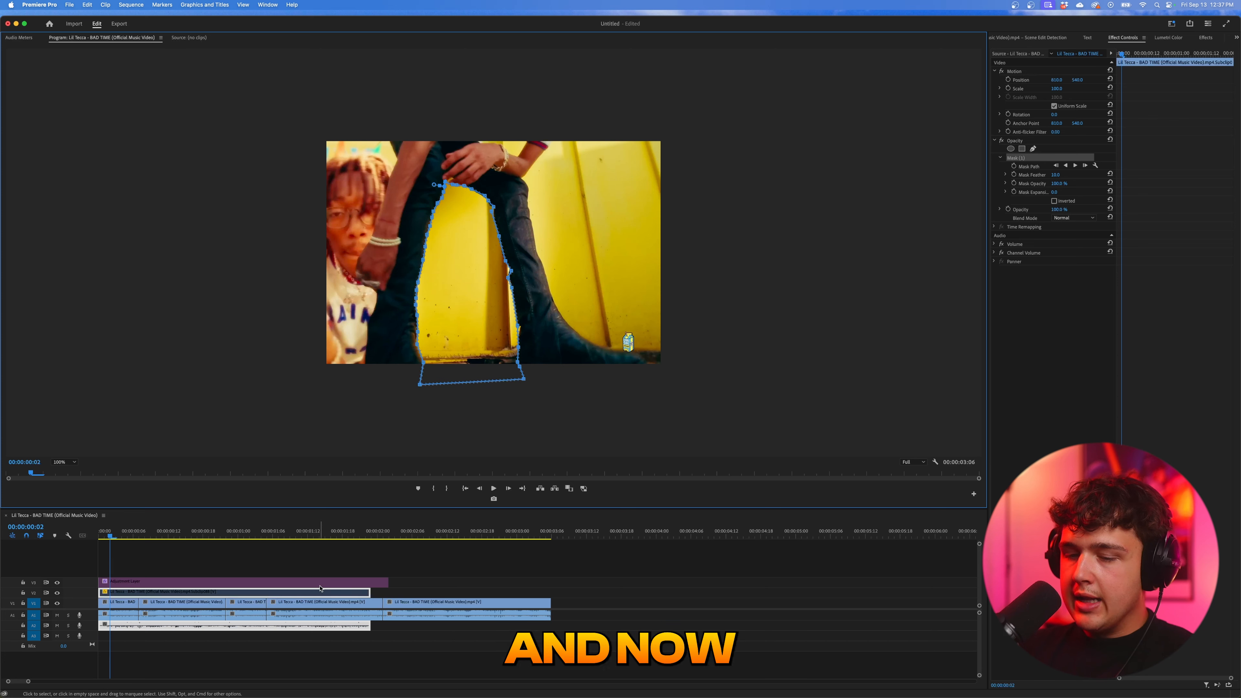
key("shift+e")
left_click(454, 559)
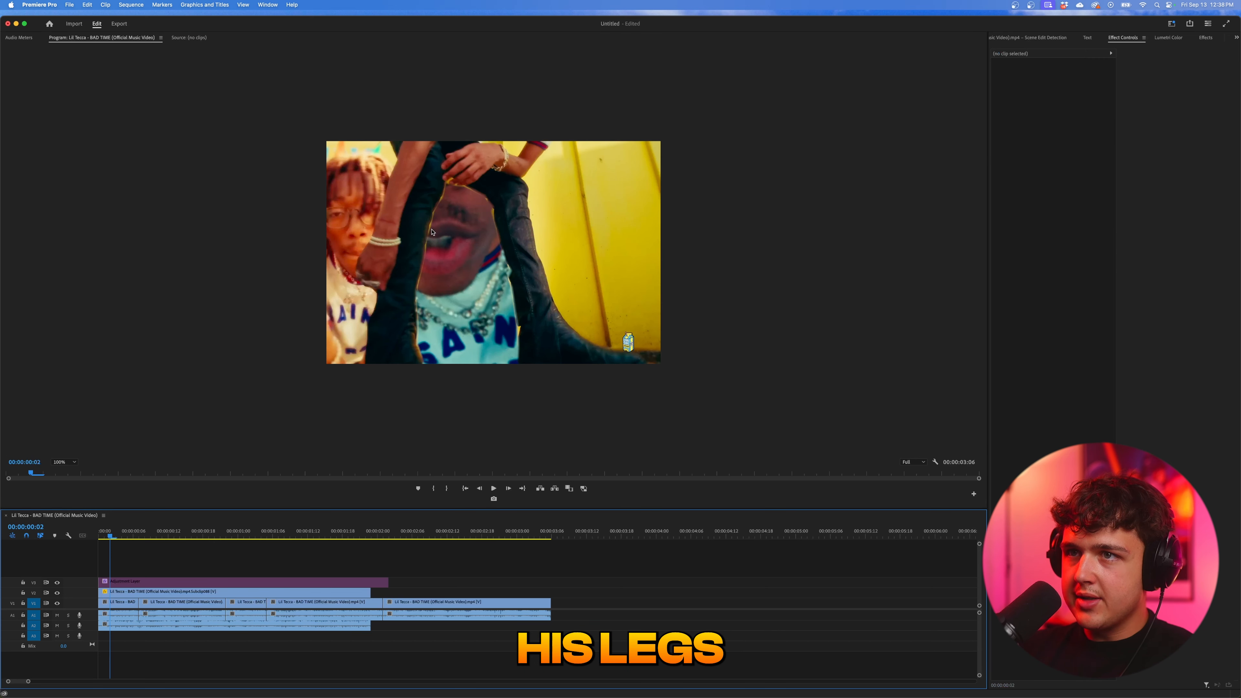
- Increase the mask expansion on the V2 close-up subclip and keyframe its mask properties at 00:00:00:02
left_click(163, 592)
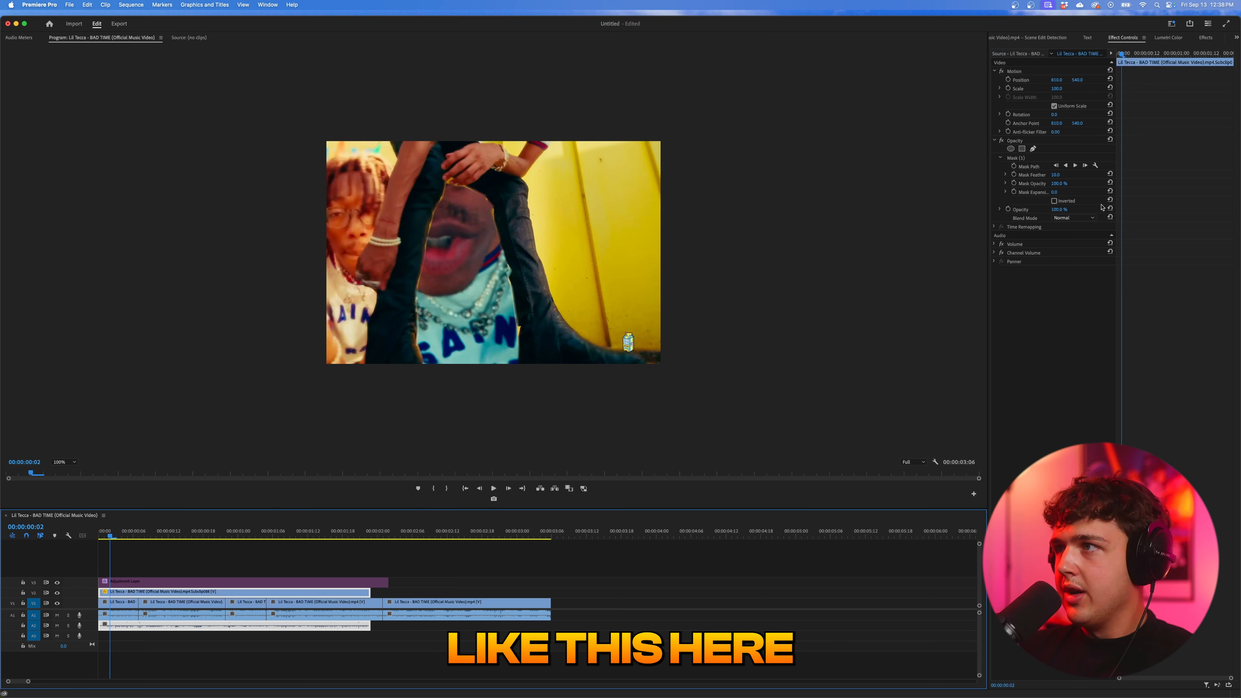
left_click_drag(1054, 191, 1071, 192)
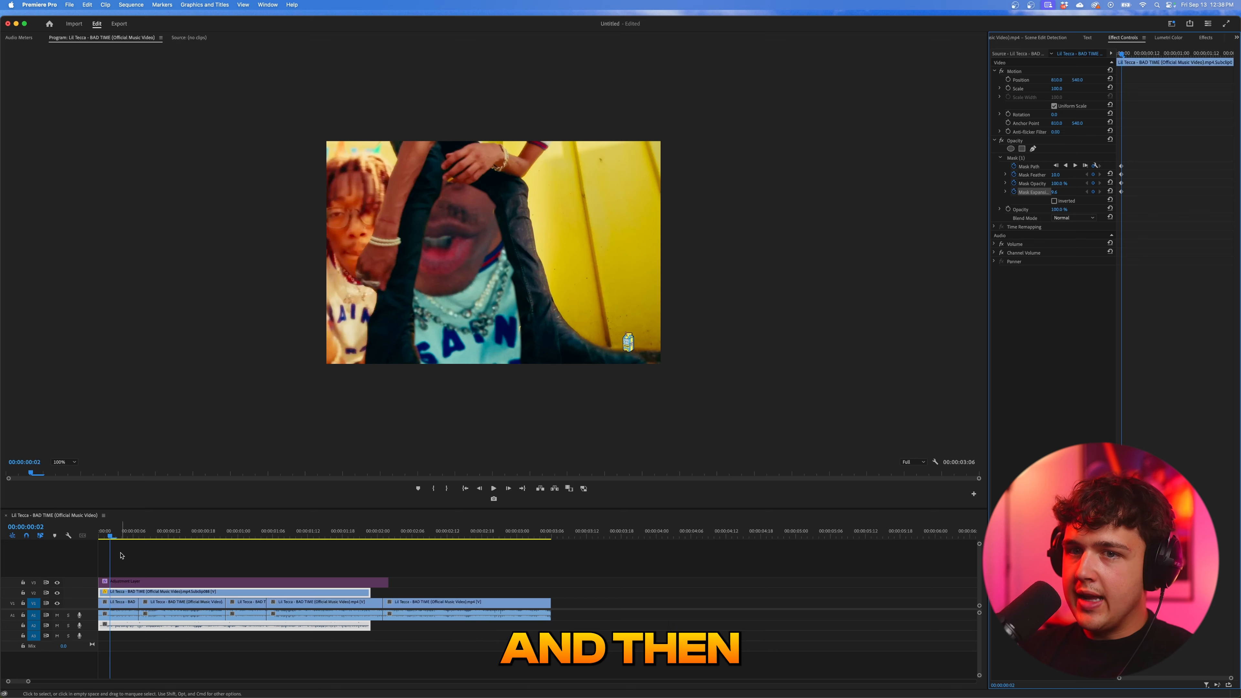
mouse_move(113, 533)
left_mouse_down()
mouse_move(138, 537)
mouse_move(112, 544)
left_mouse_up()
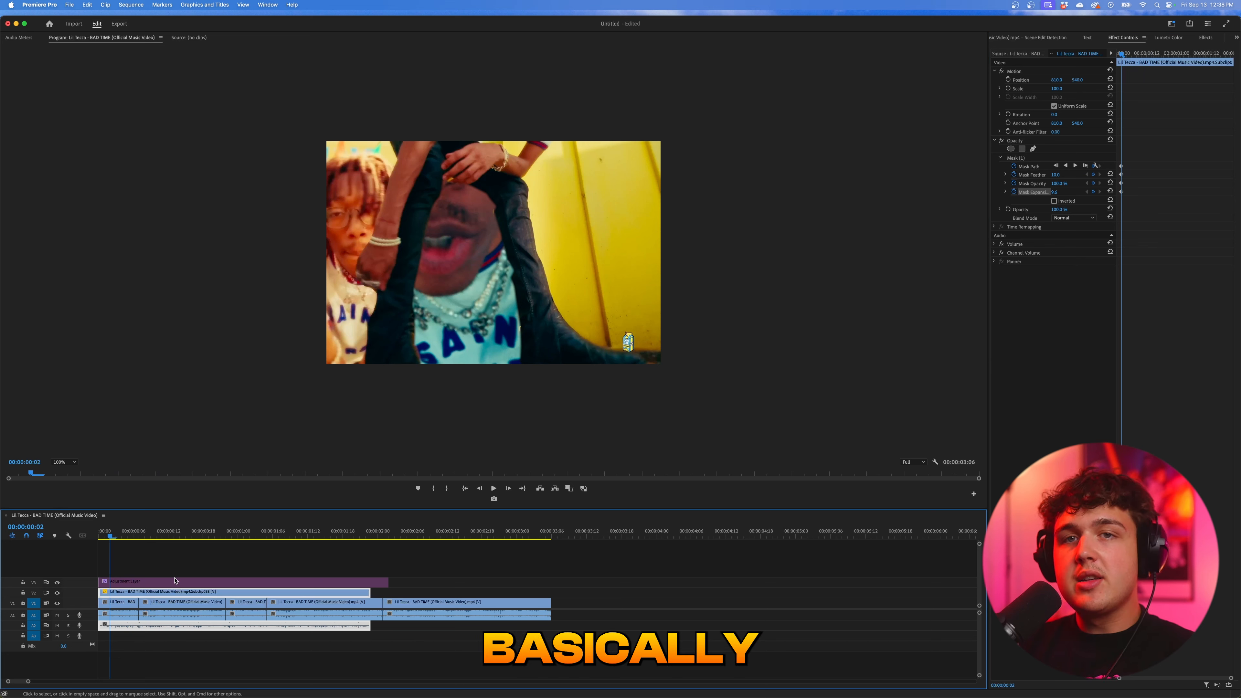
- Cut the V2 close-up subclip into short pieces and delete the opening and surplus ones, leaving two brief flashes near the montage start
key("c")
left_click(120, 593)
key("v")
left_click(140, 593)
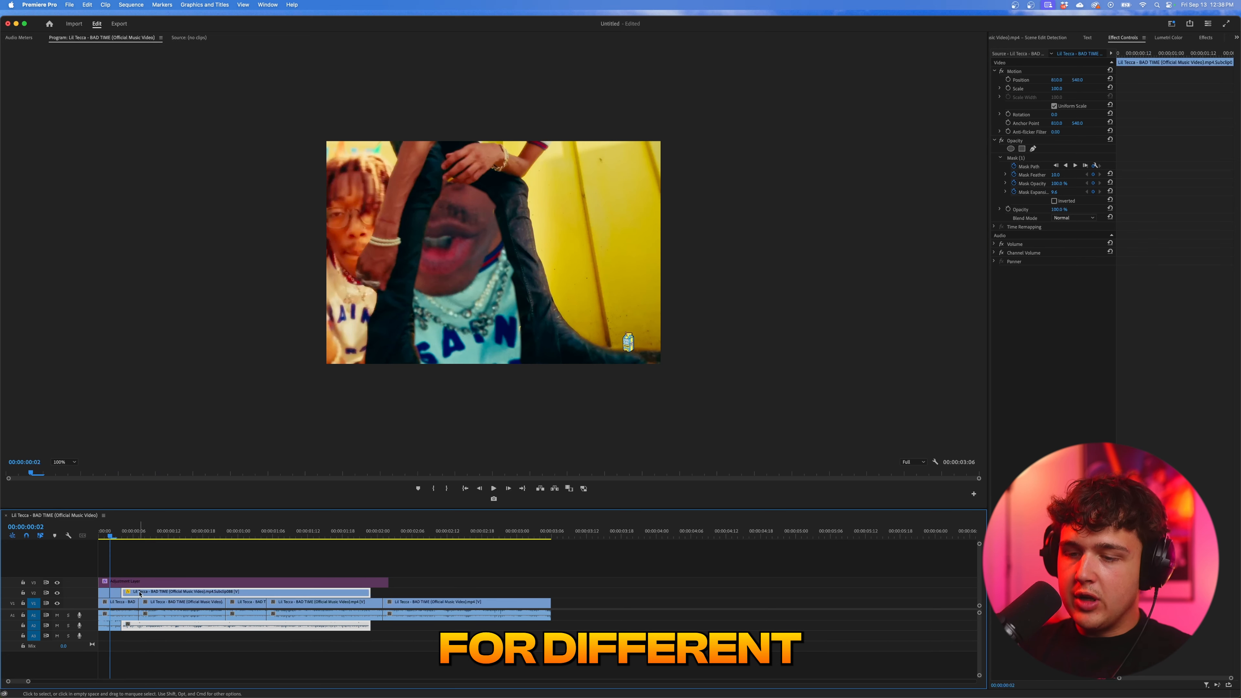
left_click(102, 593)
key("Delete")
mouse_move(110, 535)
left_mouse_down()
mouse_move(131, 537)
mouse_move(117, 541)
left_mouse_up()
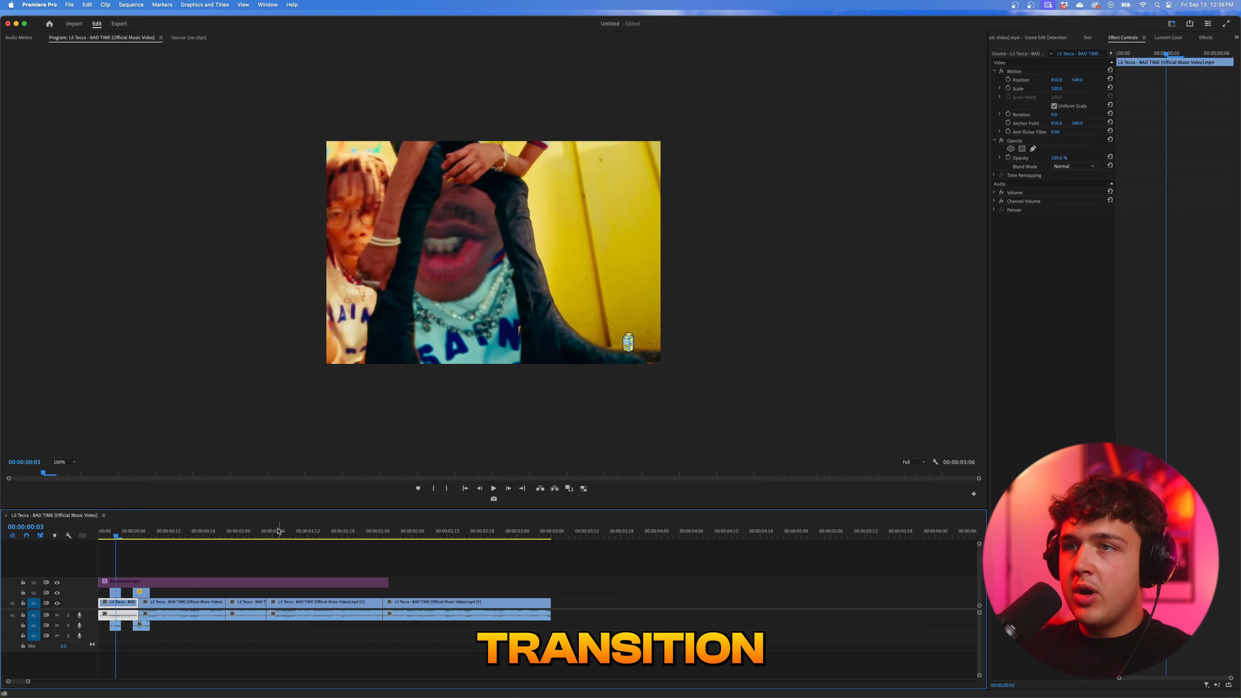
- Move the last V1 clip away from the montage to leave a gap, with its first frame at 00:00:02:14
left_click_drag(279, 531, 463, 546)
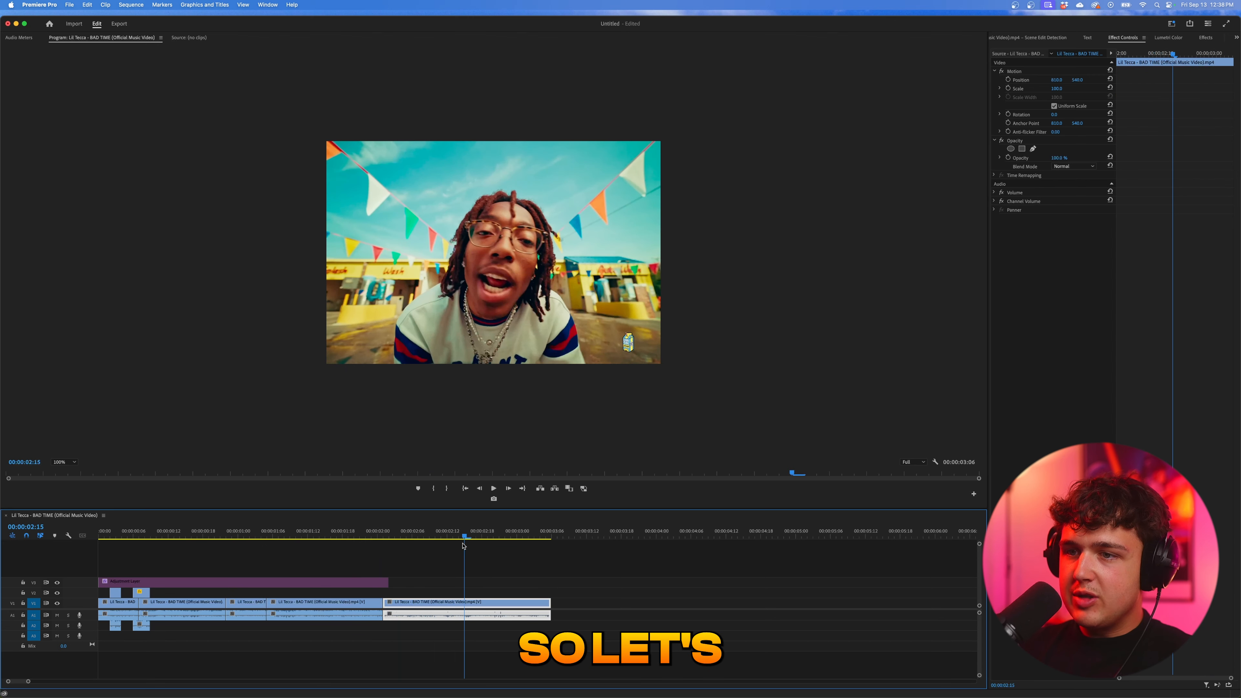
left_click_drag(423, 603, 493, 603)
left_click_drag(464, 542, 454, 544)
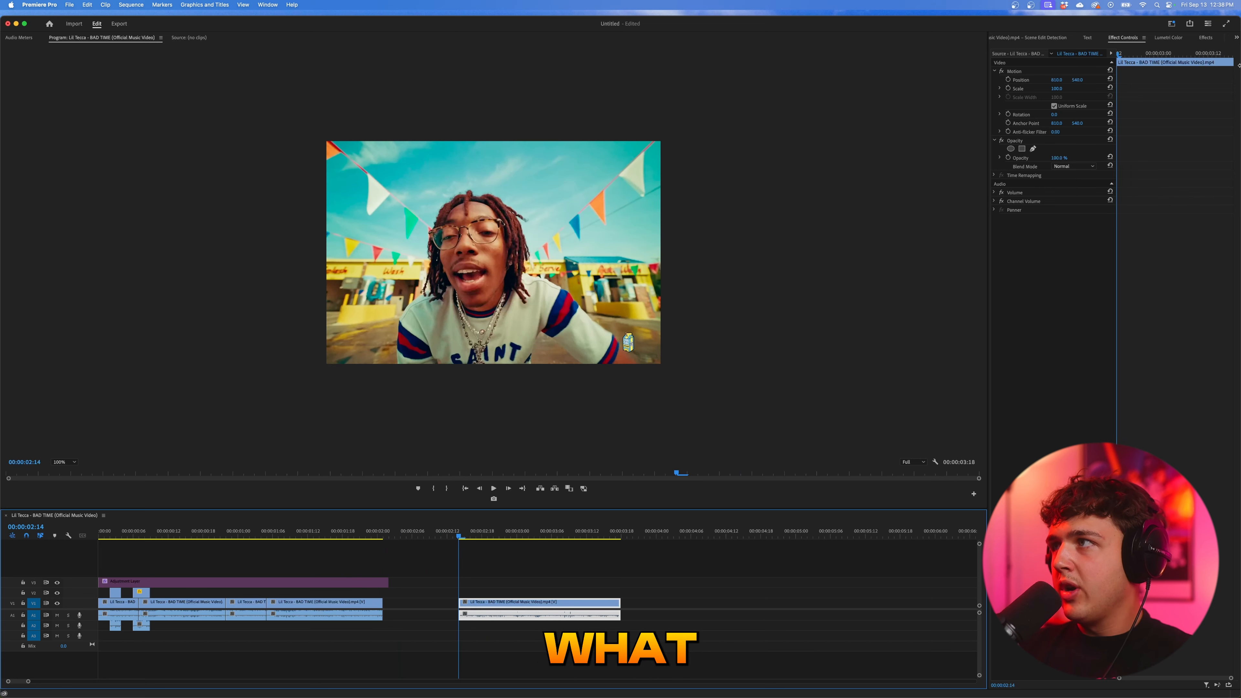
- Open the yellow-wall subclip from the Scene Edit Detection bin in the source monitor and scrub to the smiling pose at 00:01:45:15
left_click(1237, 37)
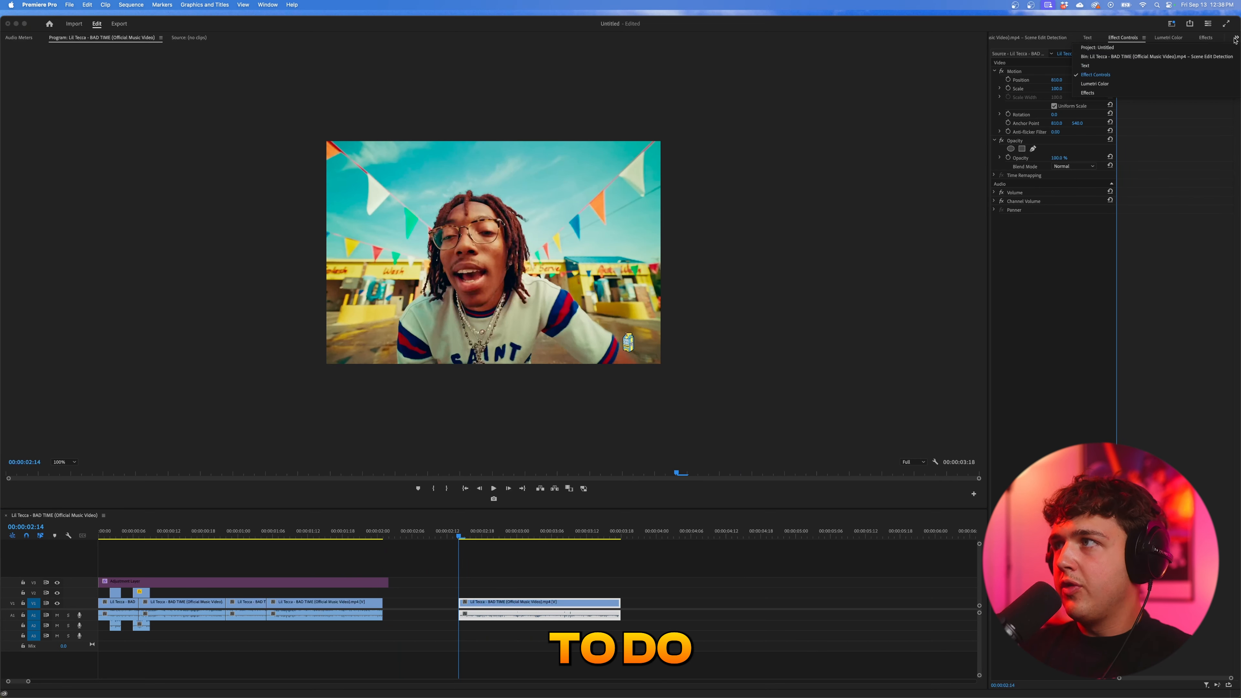
left_click(1212, 46)
double_click(1193, 119)
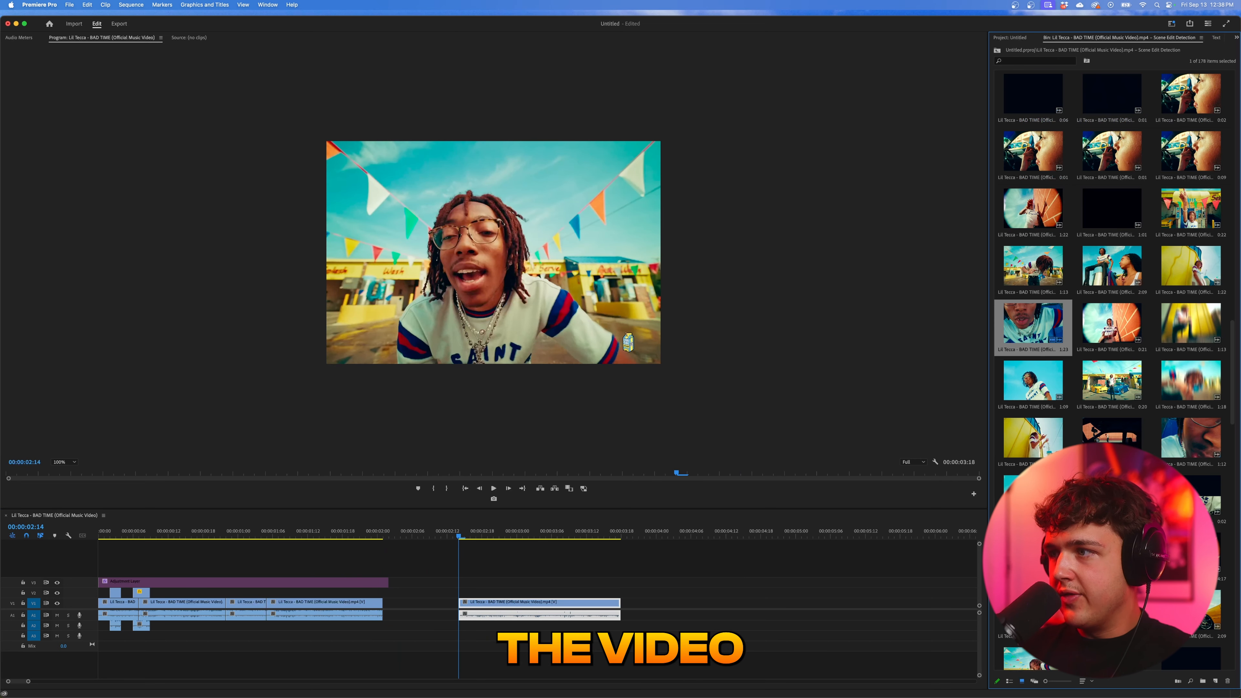
double_click(1032, 439)
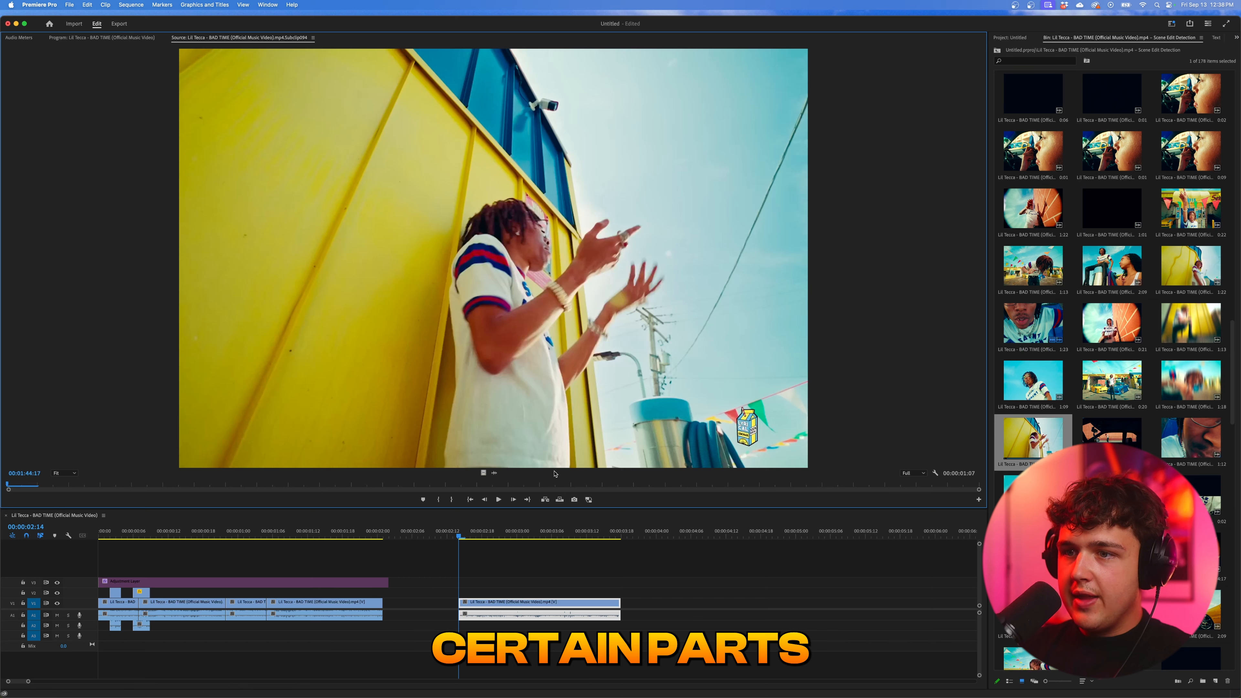
left_click_drag(555, 485, 709, 483)
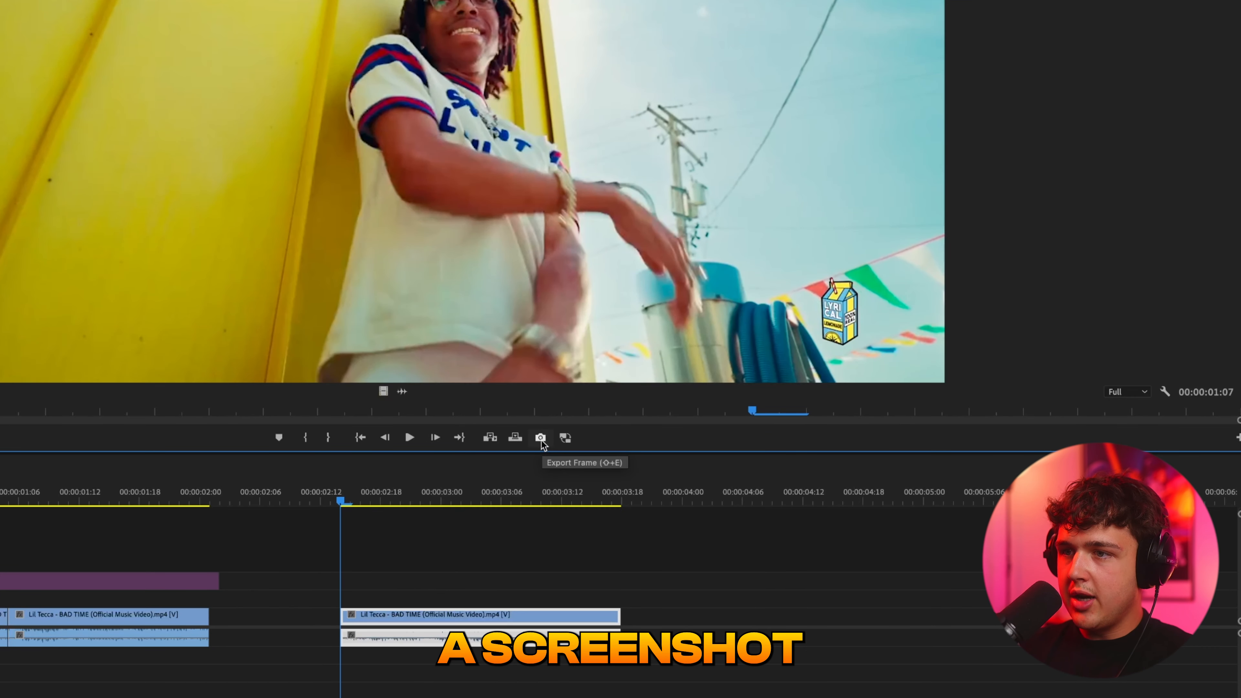
- Export the current source frame as a JPEG with Import into project enabled
left_click(540, 438)
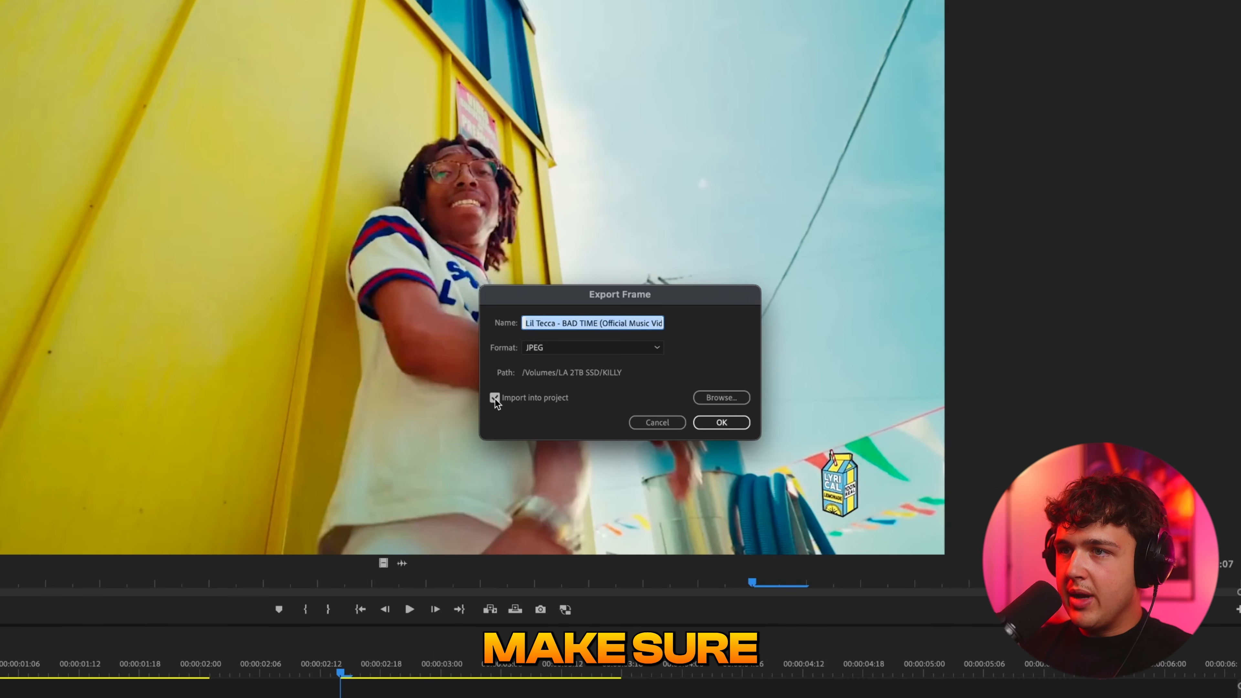
left_click(721, 423)
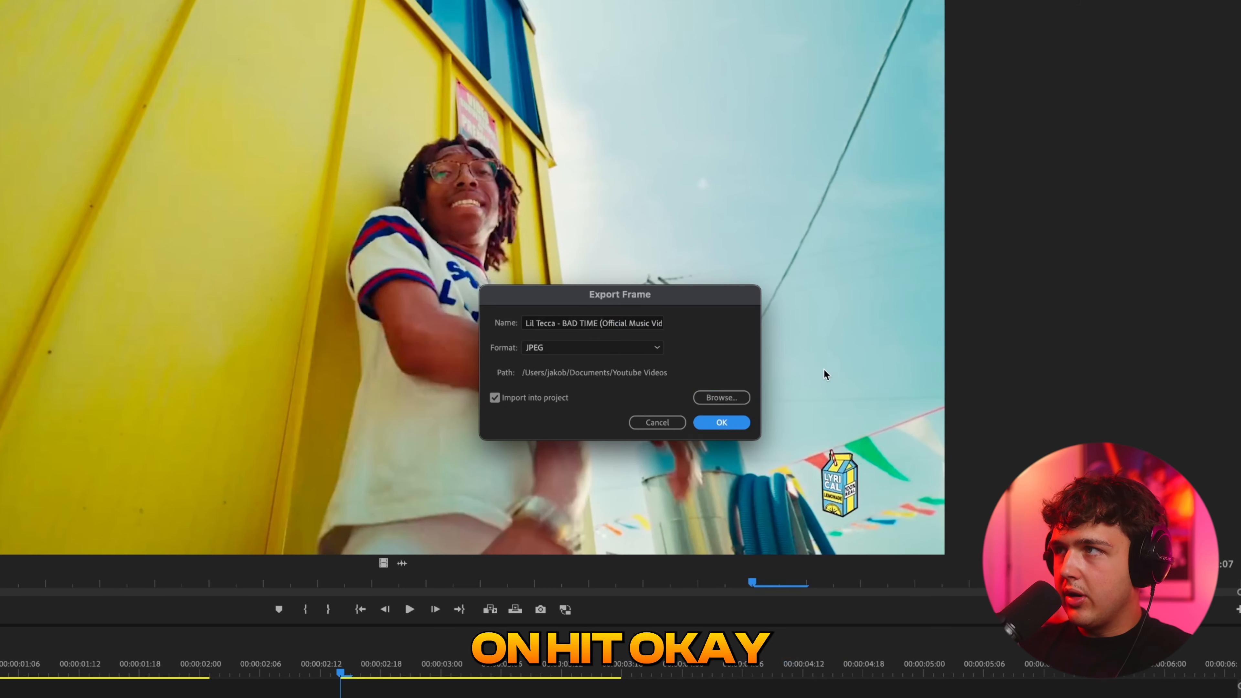
left_click(722, 422)
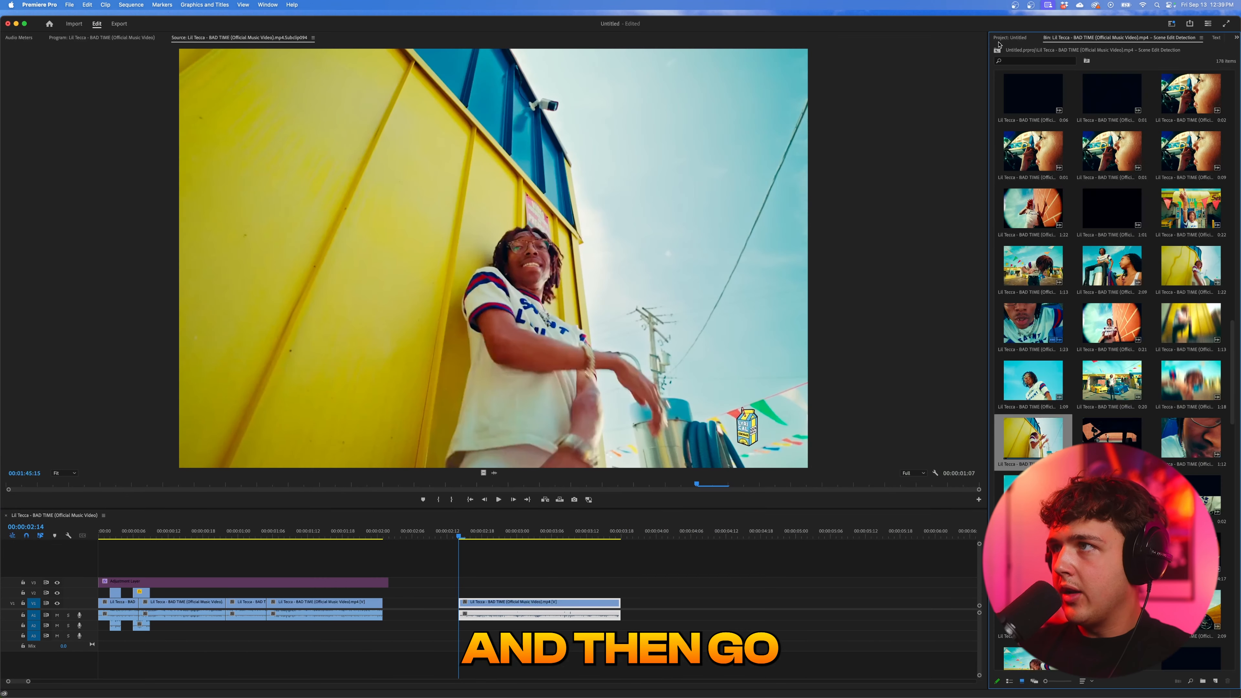
- Place the exported still on V2 at the start of the separated clip and set the program view to Fit
left_click(1010, 37)
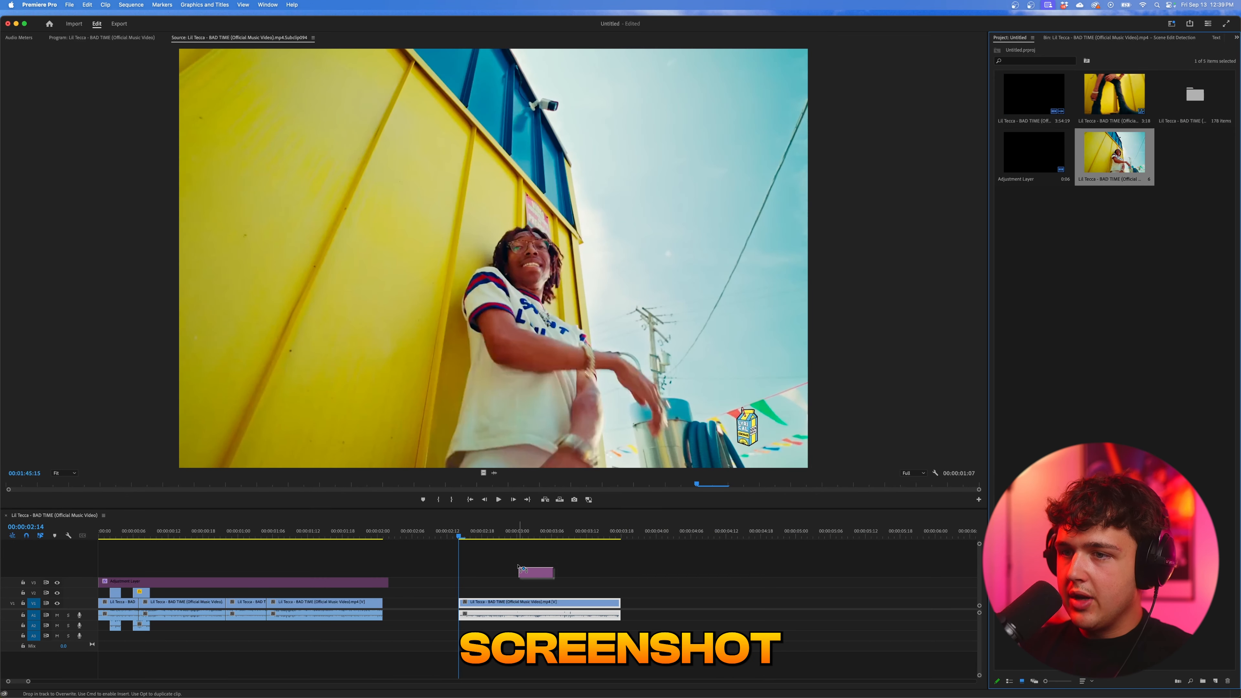
left_click_drag(519, 567, 462, 593)
left_click(465, 536)
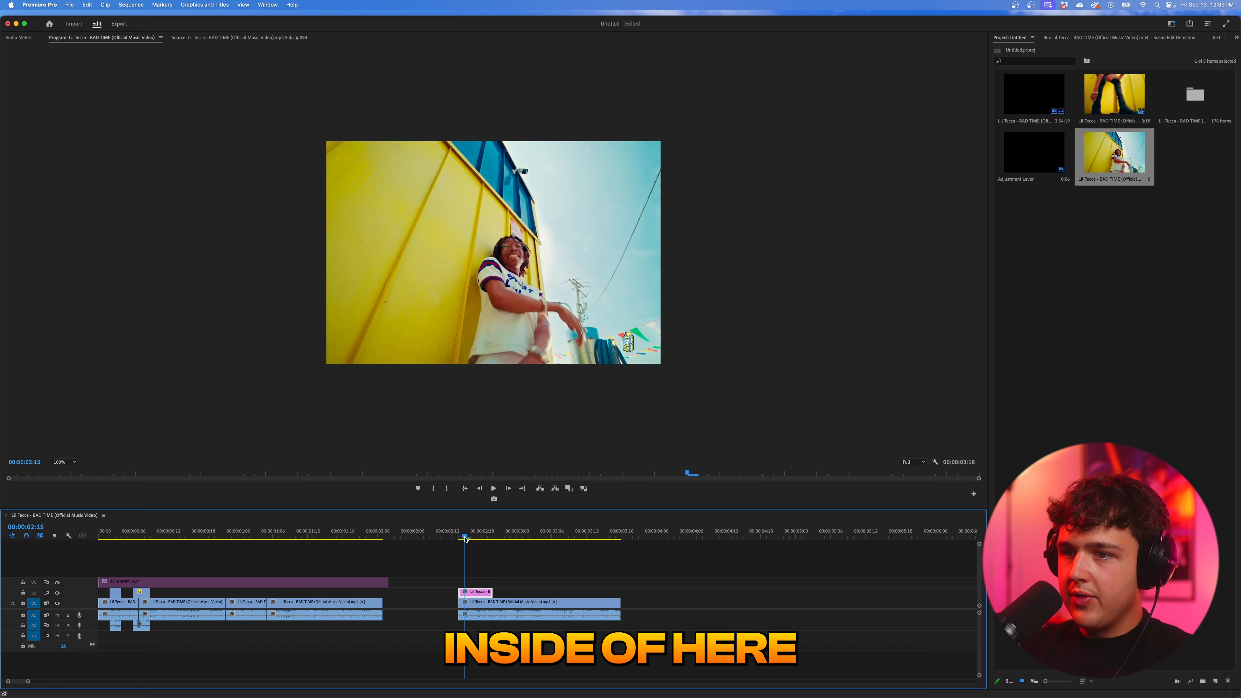
left_click(64, 462)
left_click(67, 469)
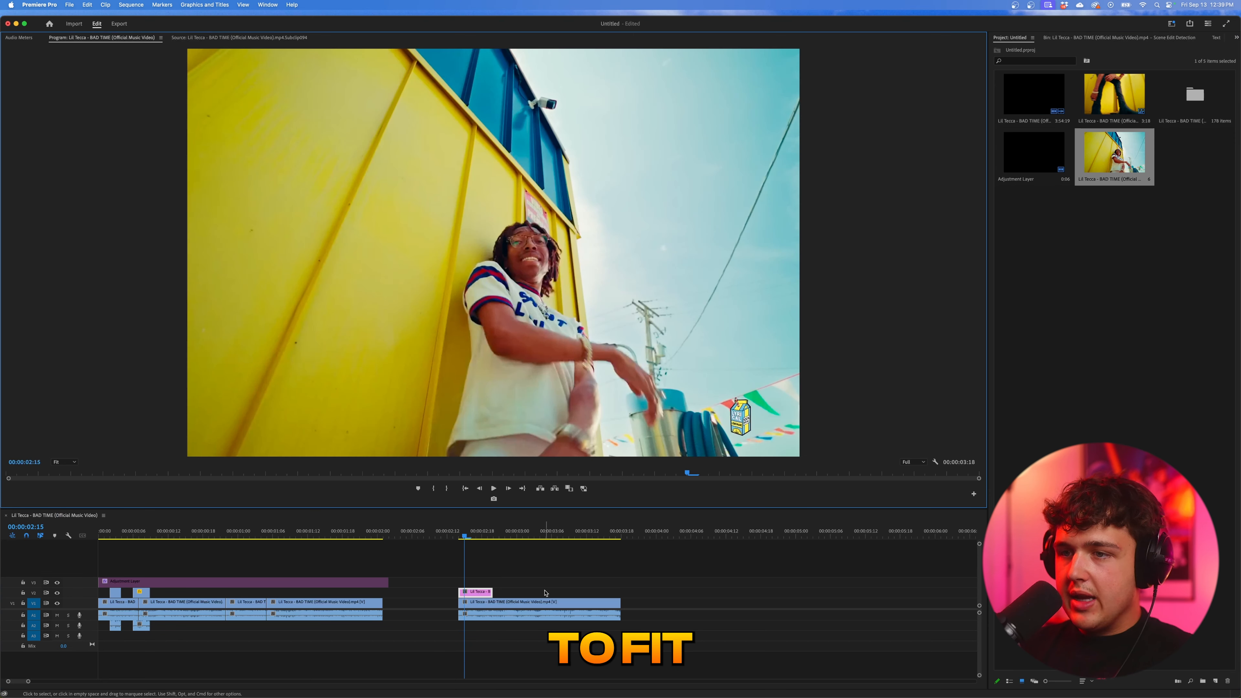
- Start a Pen opacity mask on the V2 still, tracing the man's back from the frame's lower edge up to his sleeve
left_click(1236, 37)
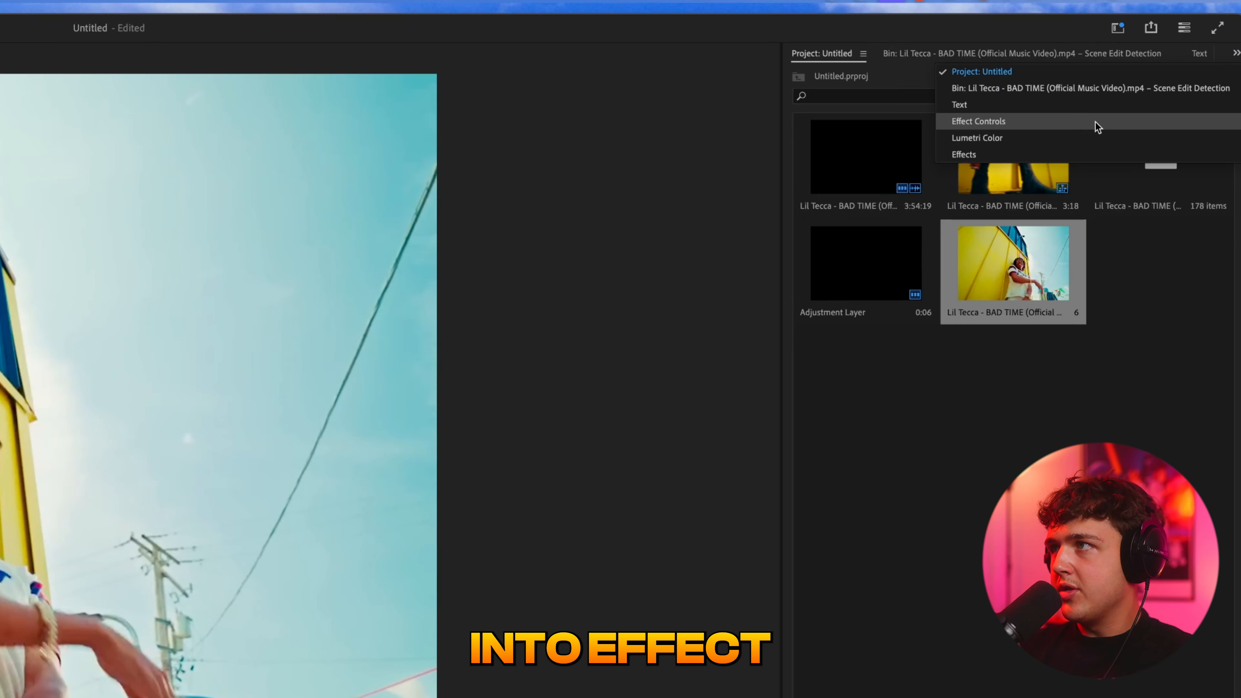
left_click(1168, 74)
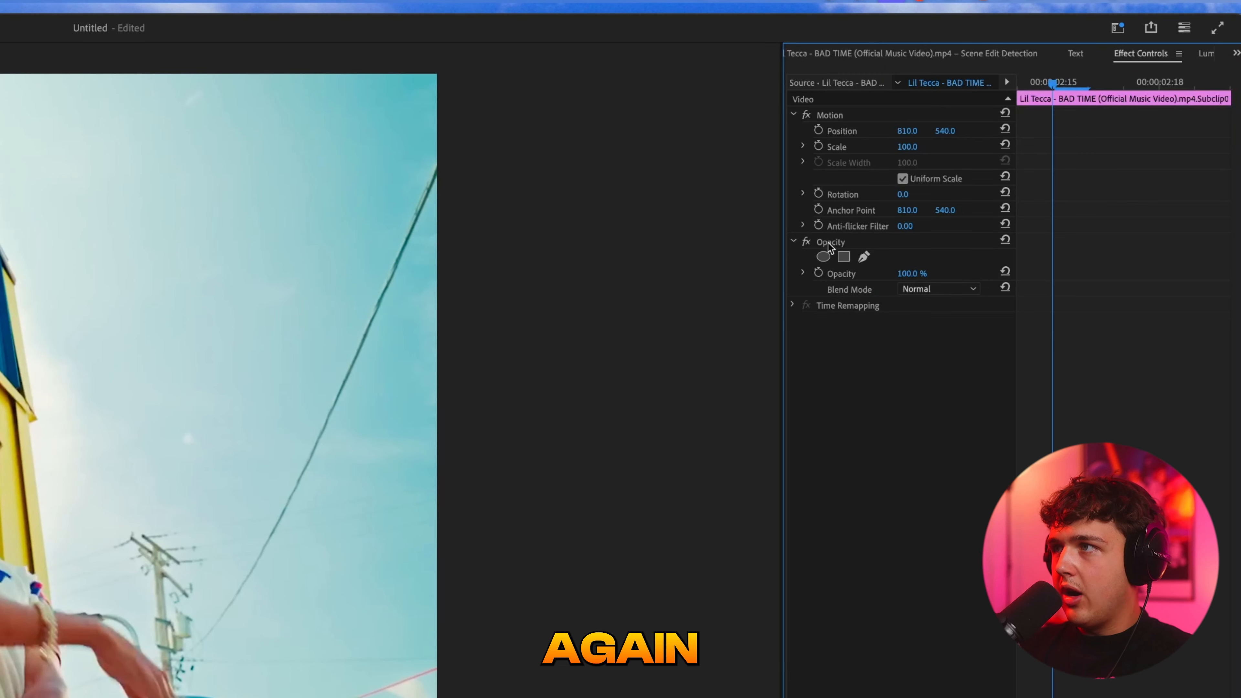
left_click(864, 256)
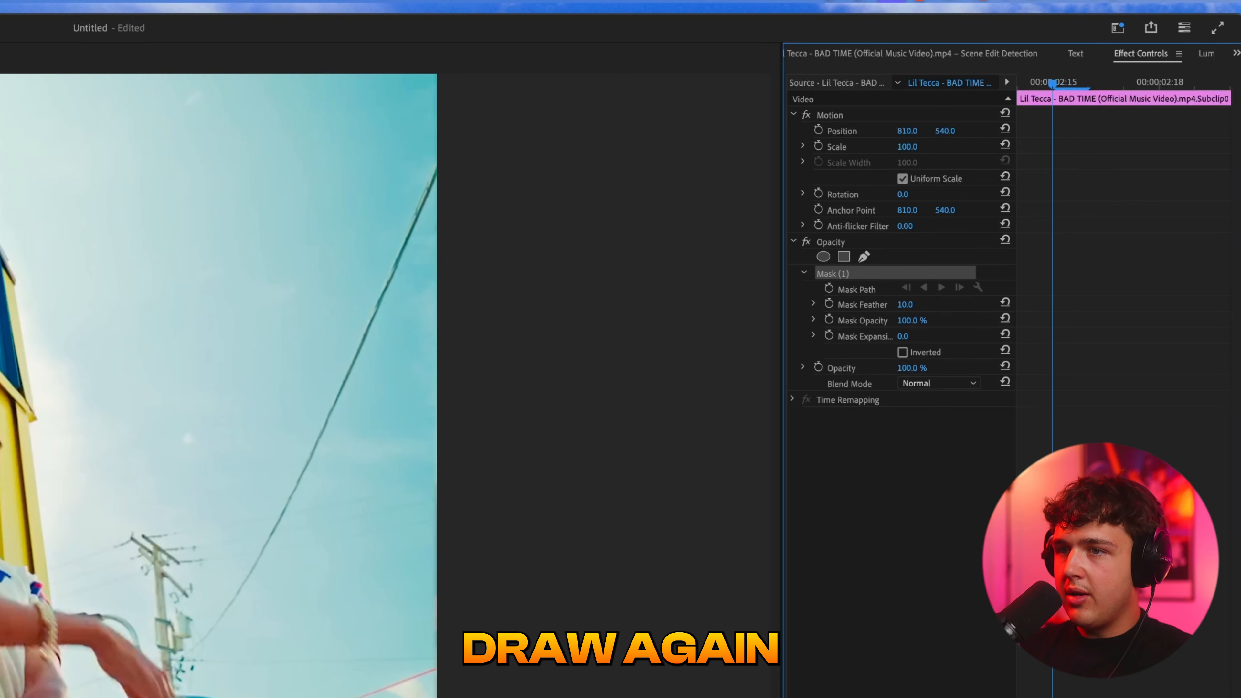
left_click(447, 456)
left_click(447, 449)
left_click(450, 433)
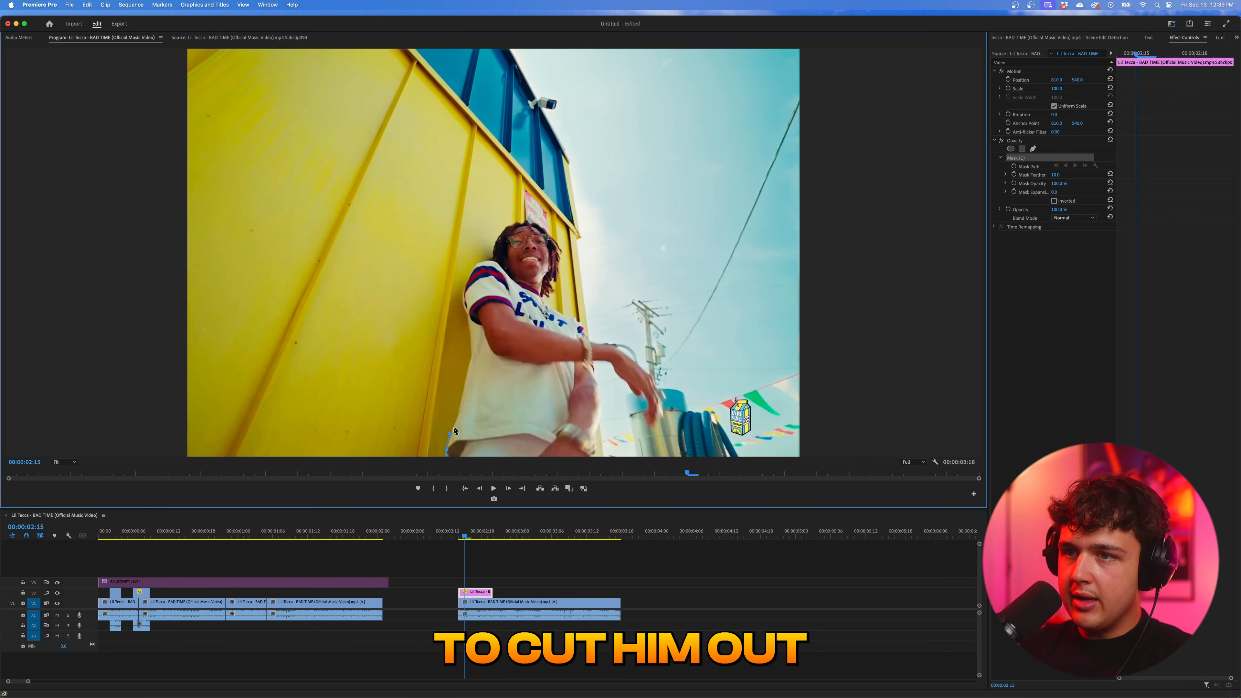
left_click(465, 383)
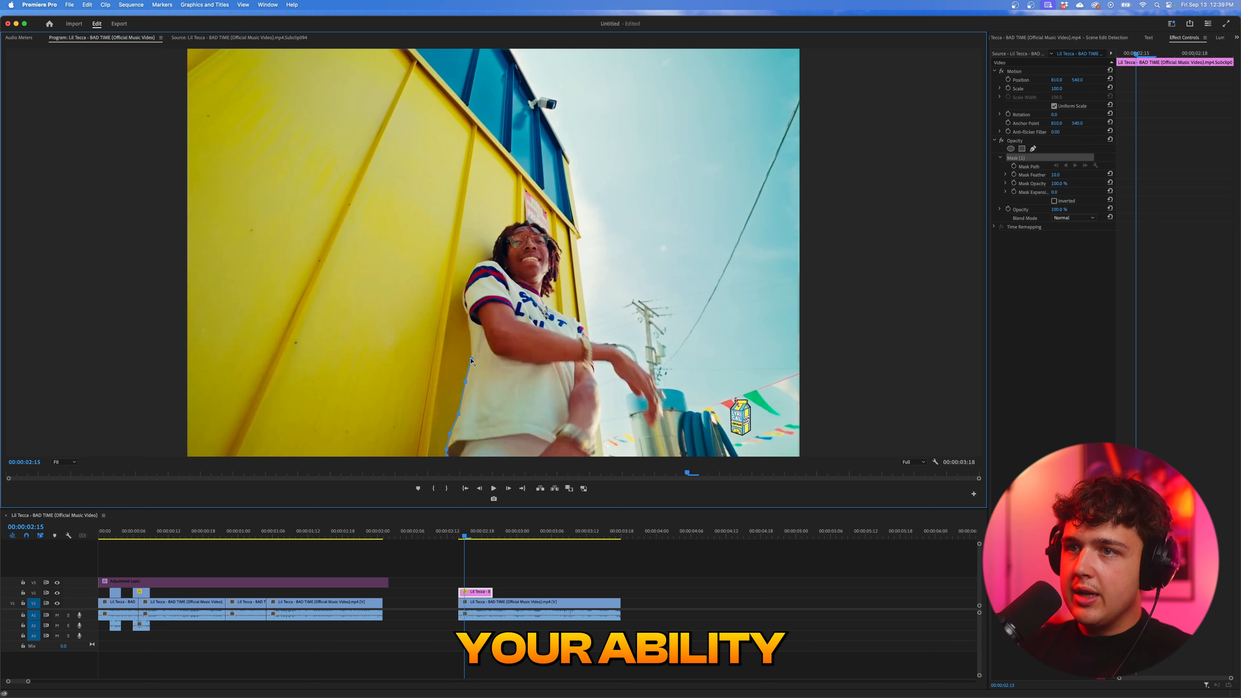
left_click(470, 338)
left_click(469, 320)
left_click(467, 312)
left_click(463, 305)
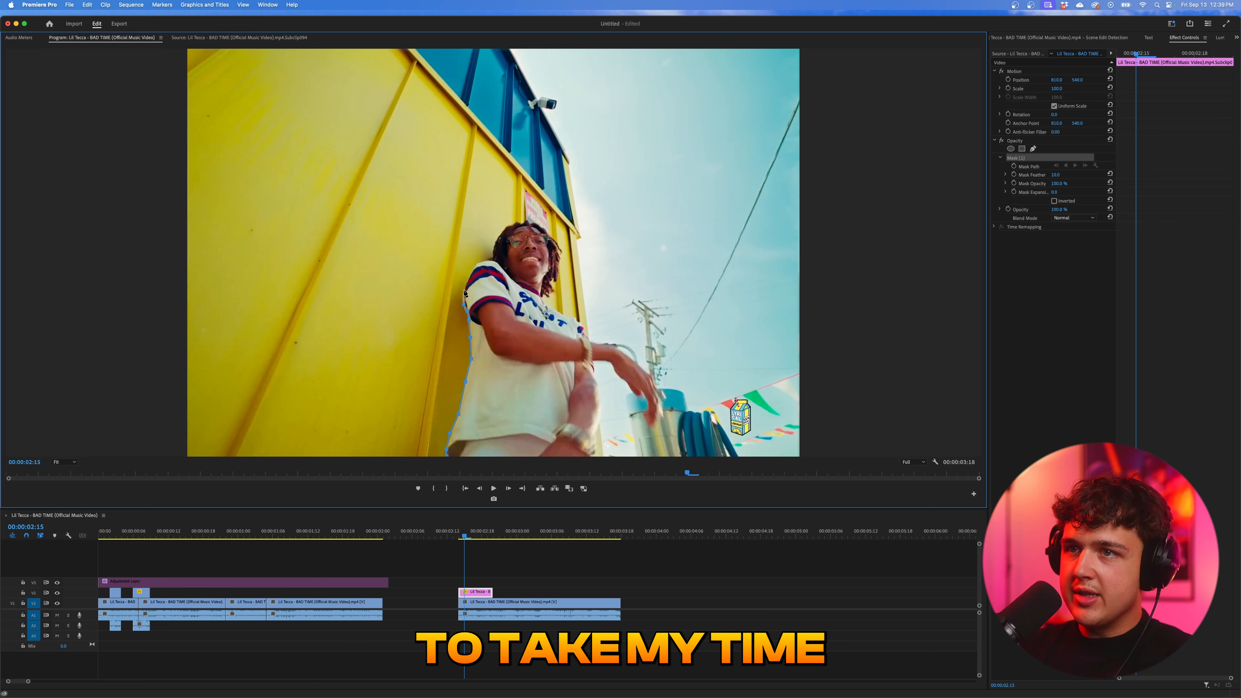
- Continue the mask along the sleeve and shoulder, then over the hair to the far side of his head
left_click(463, 289)
left_click(473, 270)
left_click(478, 262)
left_click(487, 261)
left_click(495, 260)
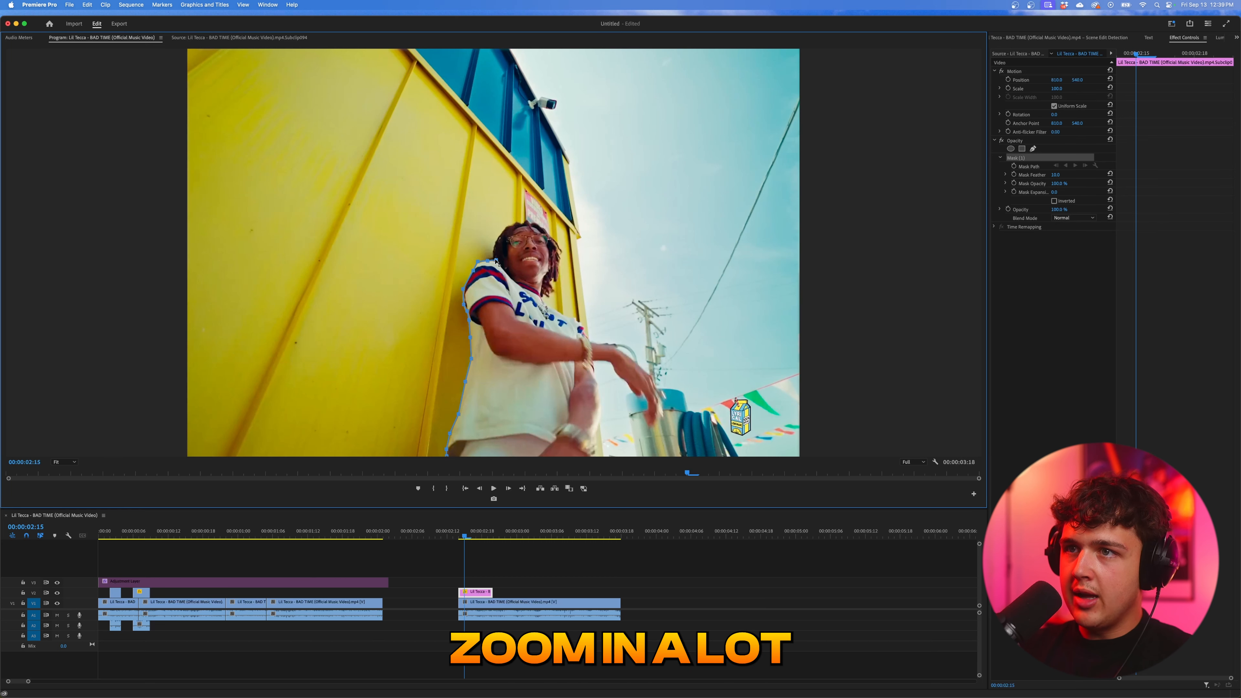
left_click(510, 225)
left_click(523, 222)
left_click(534, 223)
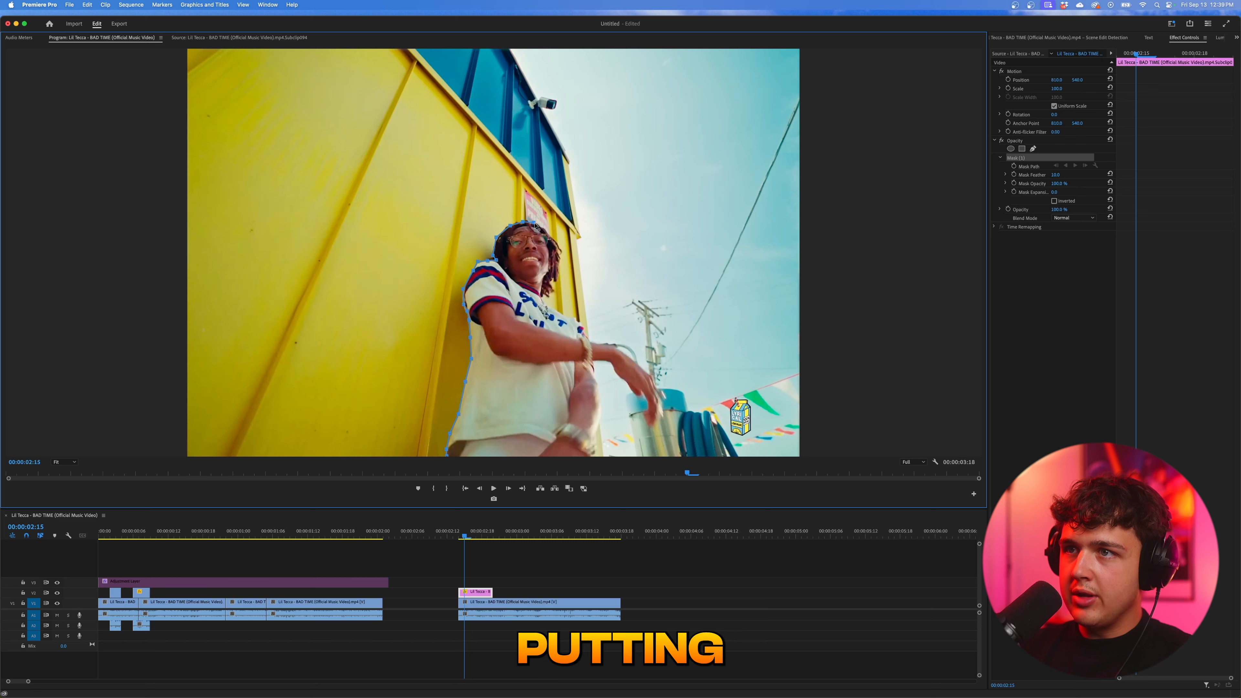
left_click(546, 230)
left_click(554, 237)
left_click(559, 255)
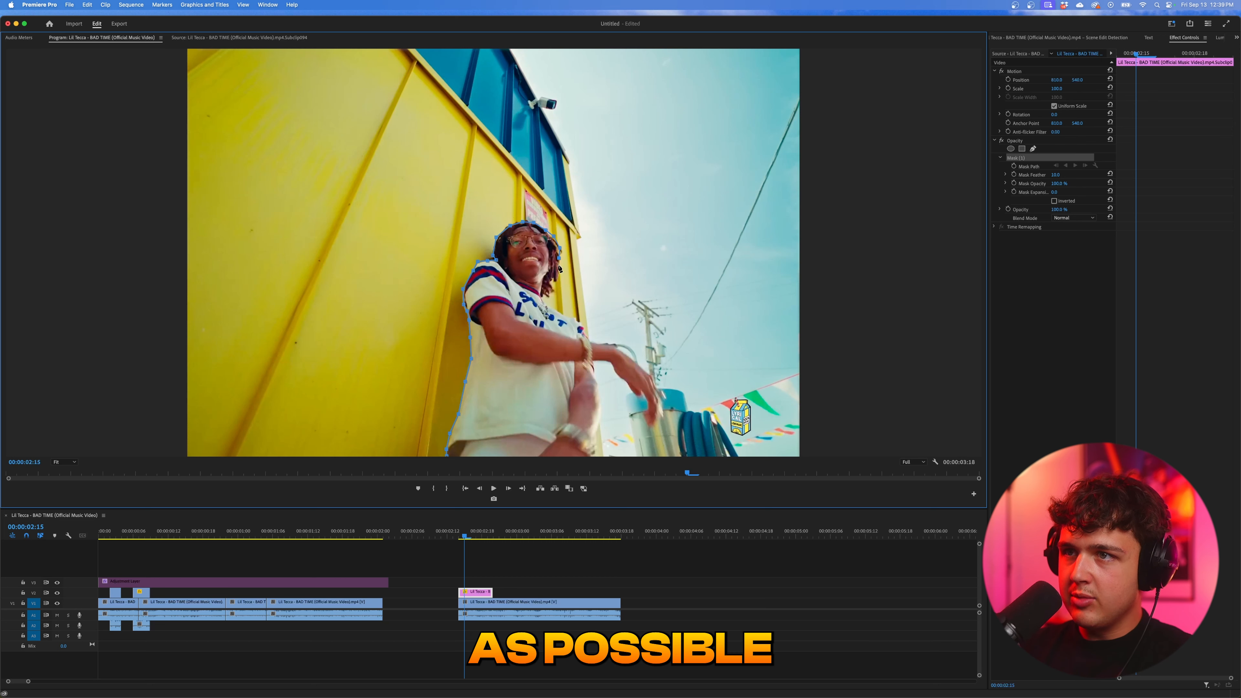
- Trace the neck, chest, outstretched arm and hand, and close the mask so only the man is cut out
left_click(550, 290)
left_click(546, 297)
left_click(541, 300)
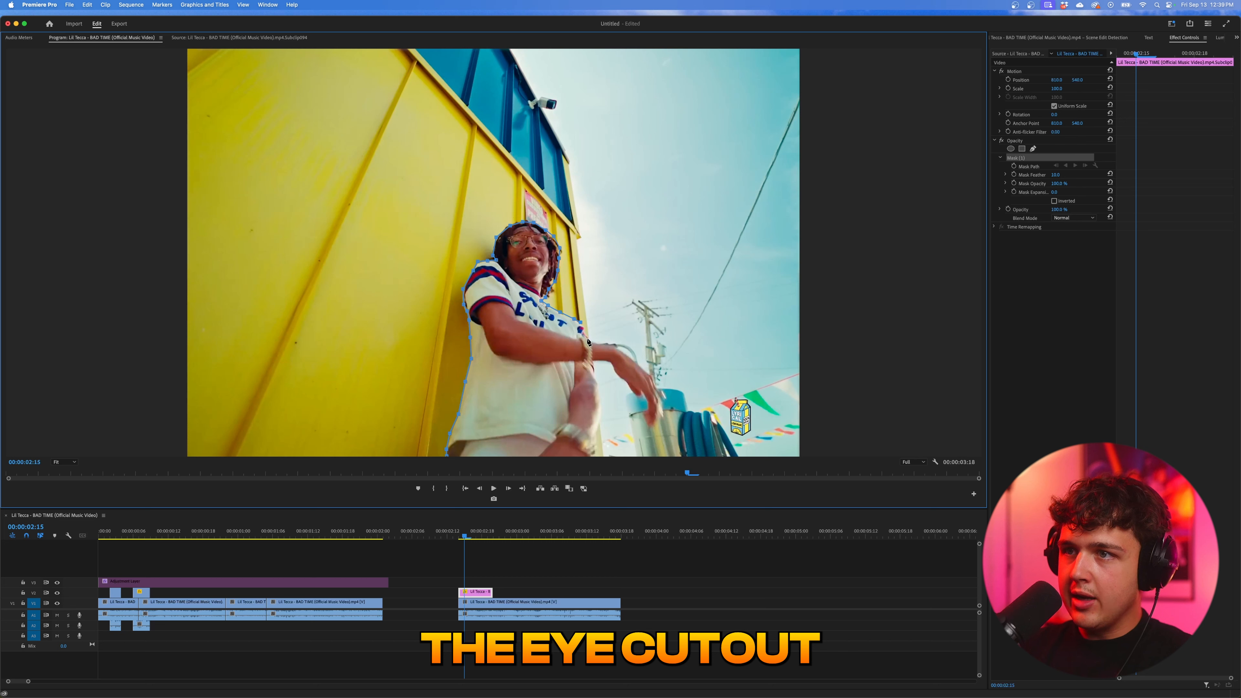
left_click(607, 344)
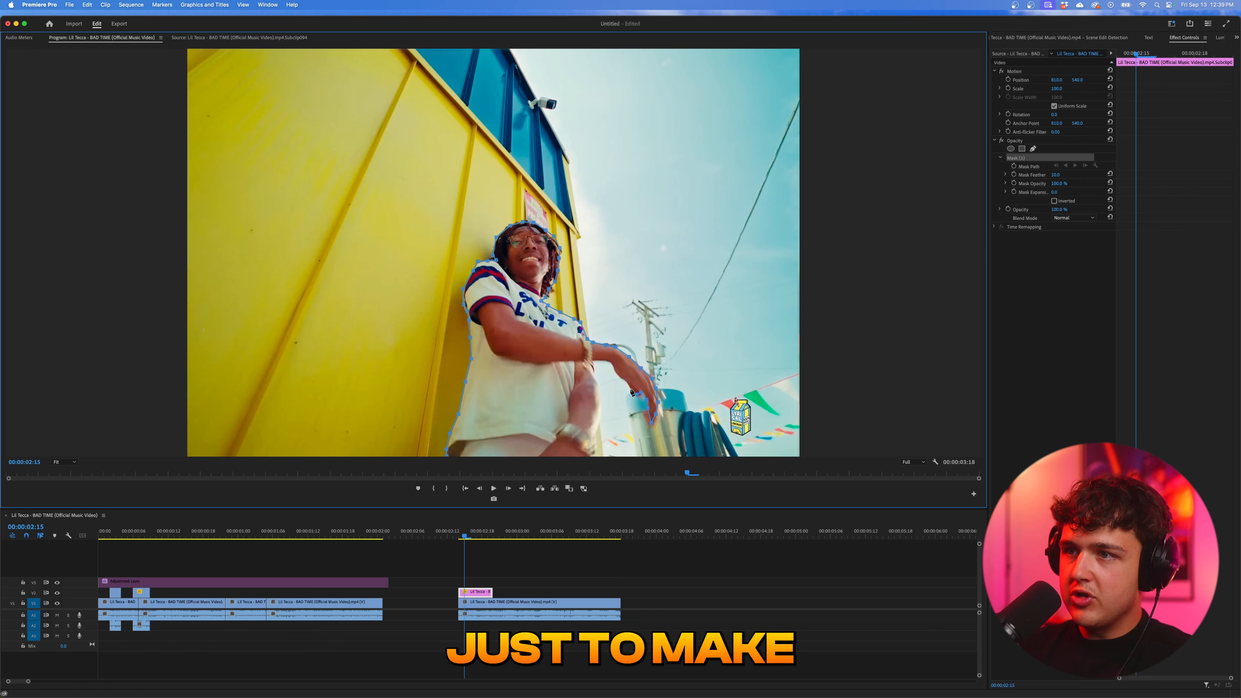
left_click(613, 366)
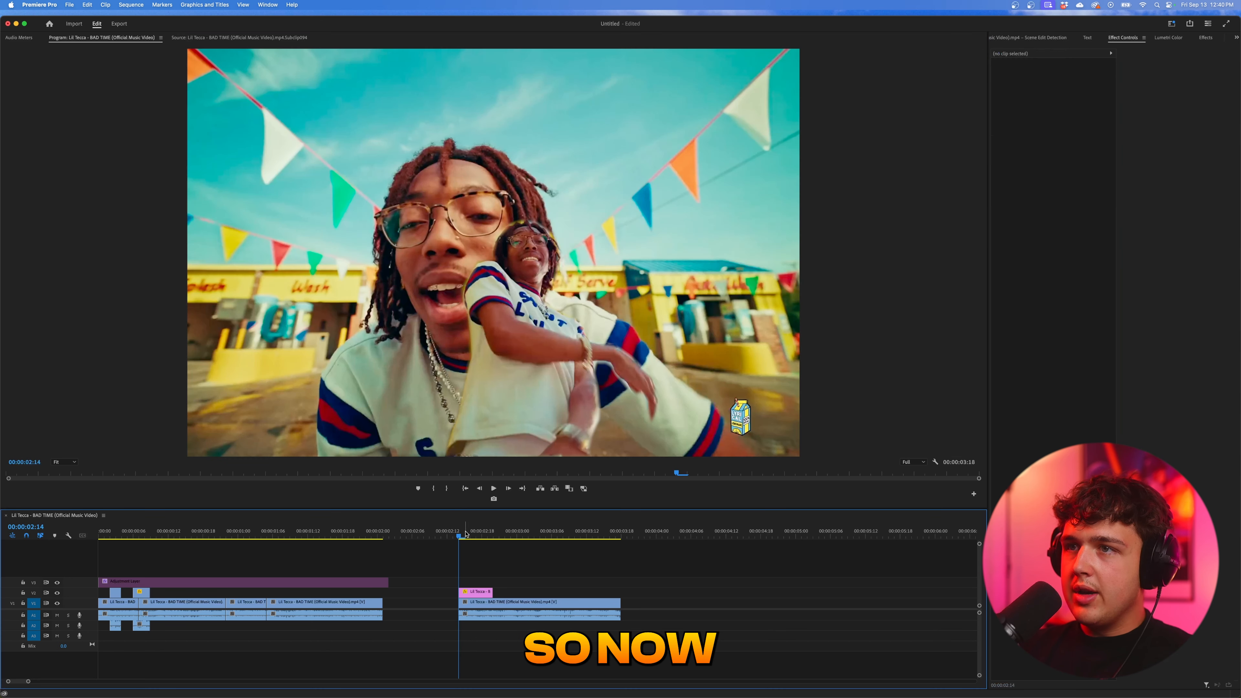
- Nest the masked V2 still as Nested Sequence 01
left_click_drag(466, 534, 471, 535)
right_click(477, 594)
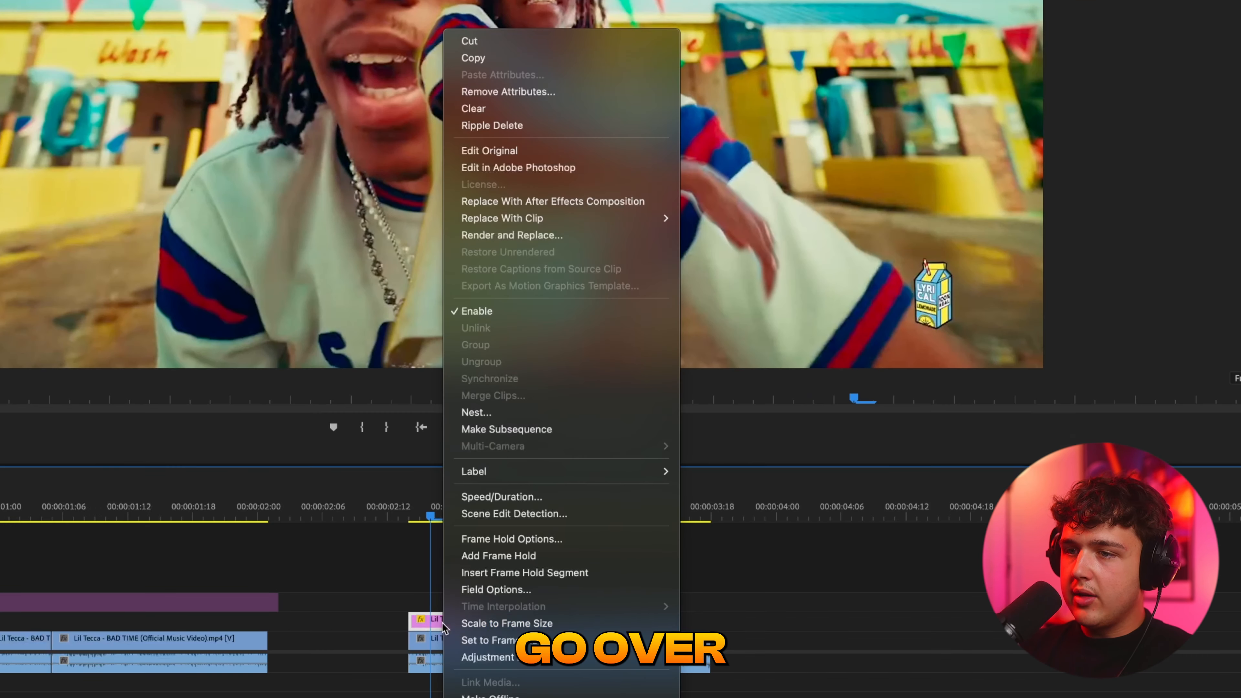
left_click(476, 412)
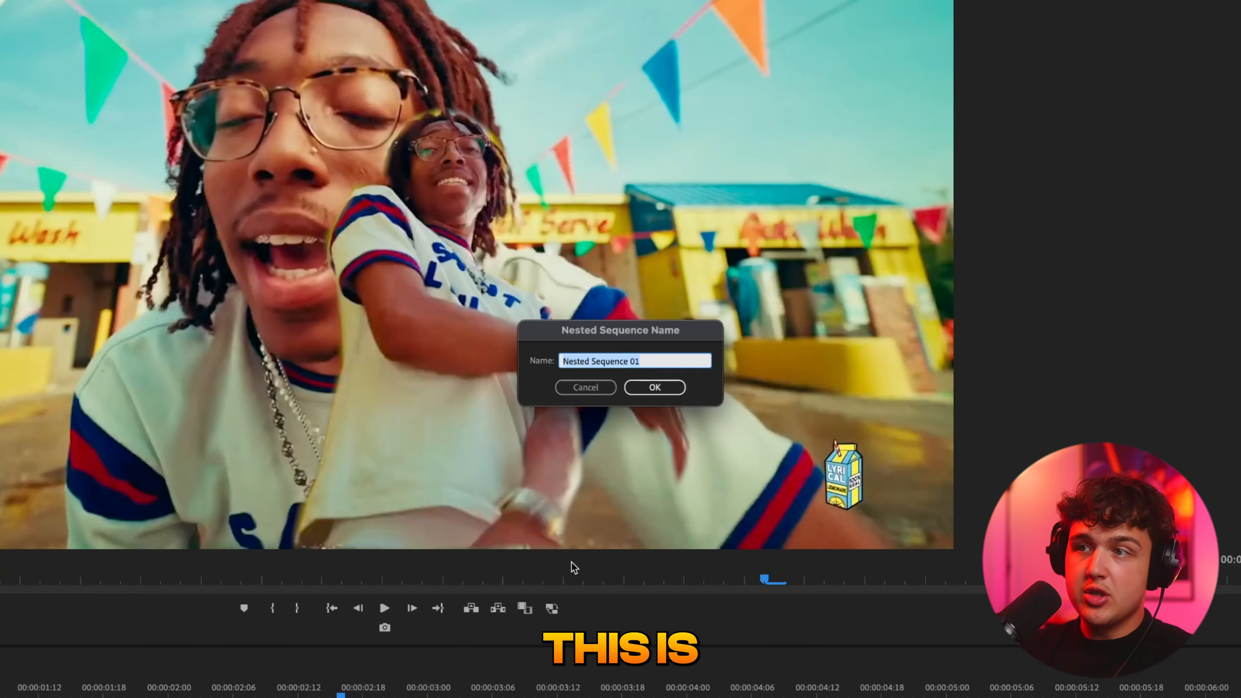
left_click(666, 392)
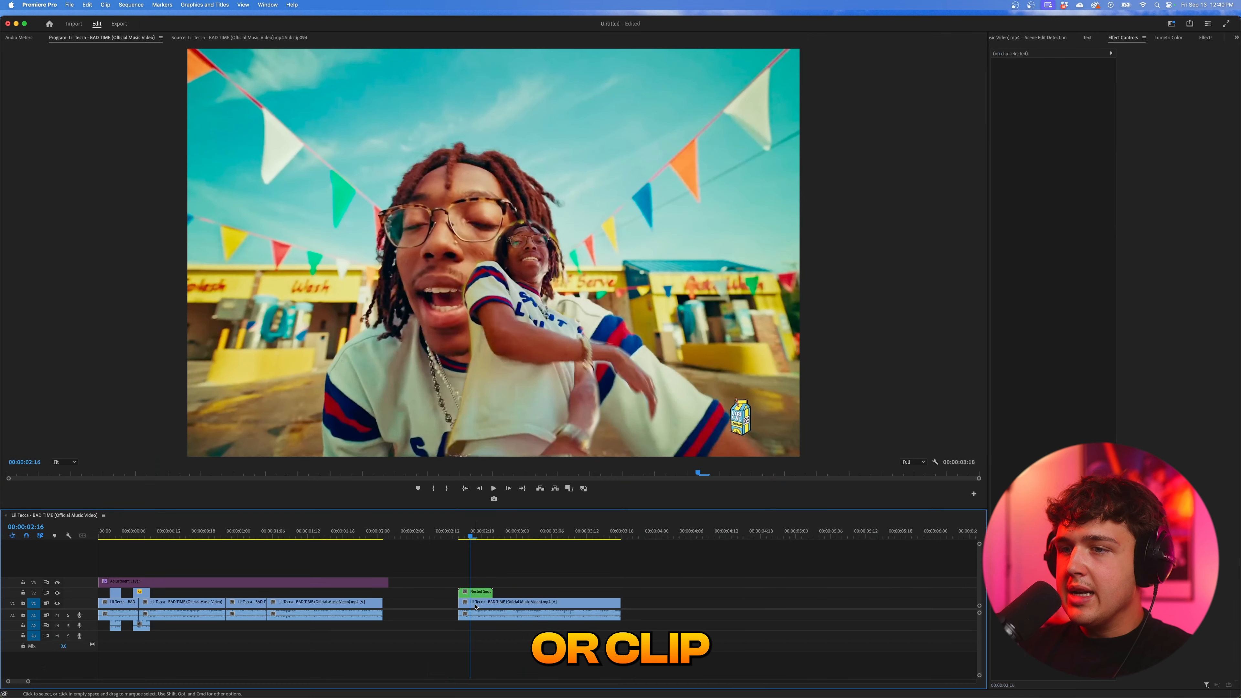
- Apply the Transform video effect from the Distort group to the nested still on V2
left_click(478, 592)
left_click(1205, 38)
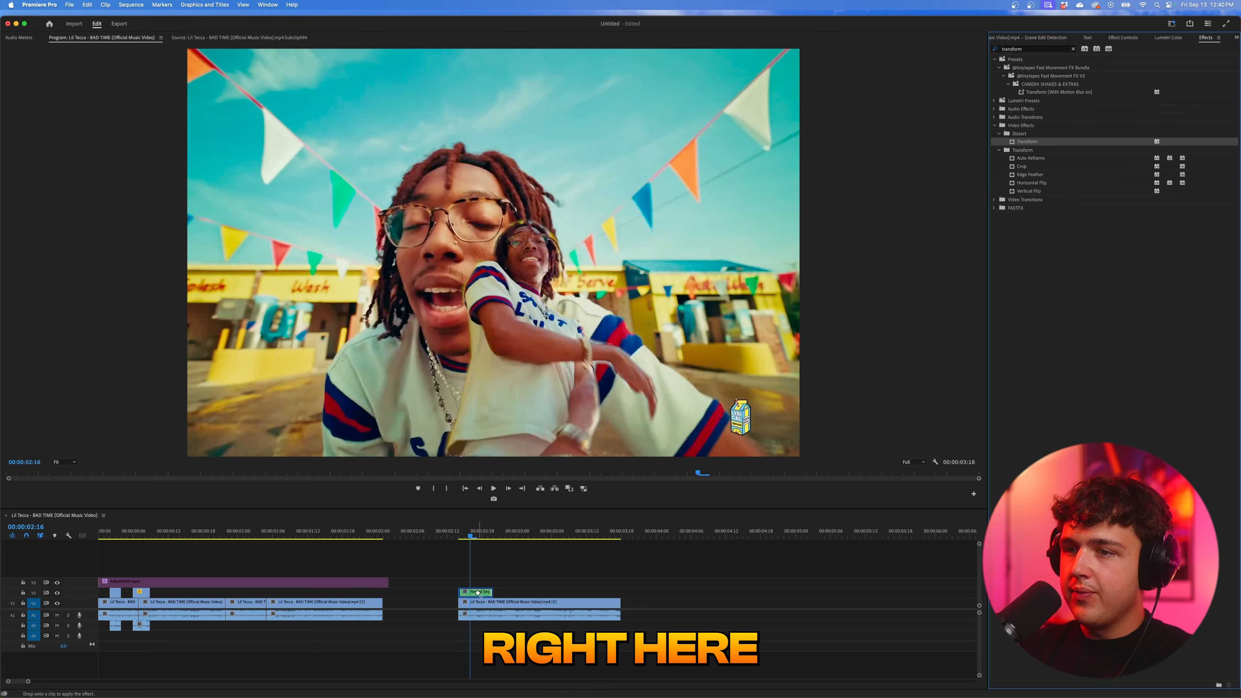
left_click_drag(478, 593, 478, 593)
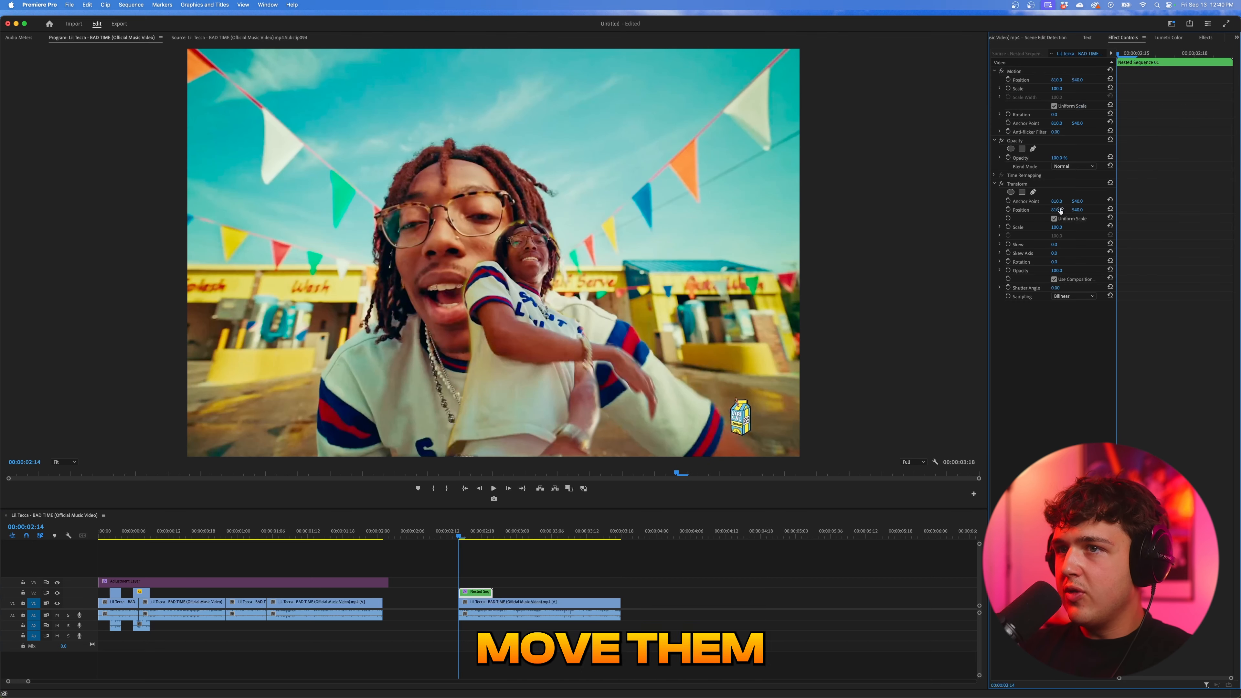
- Keyframe the Transform Position from beyond the left frame edge at 00:00:02:14 to beside the singer at 00:00:02:18, and play the slide-in
left_click_drag(1061, 211, 983, 210)
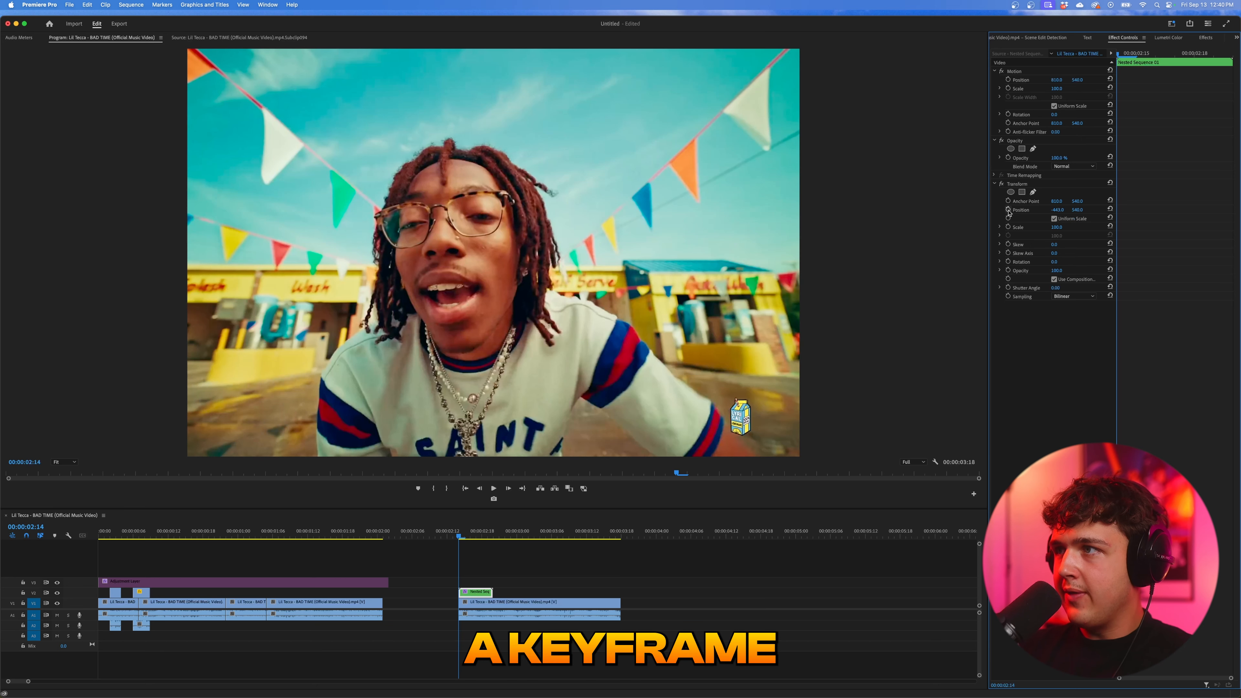
left_click_drag(1127, 58, 1189, 64)
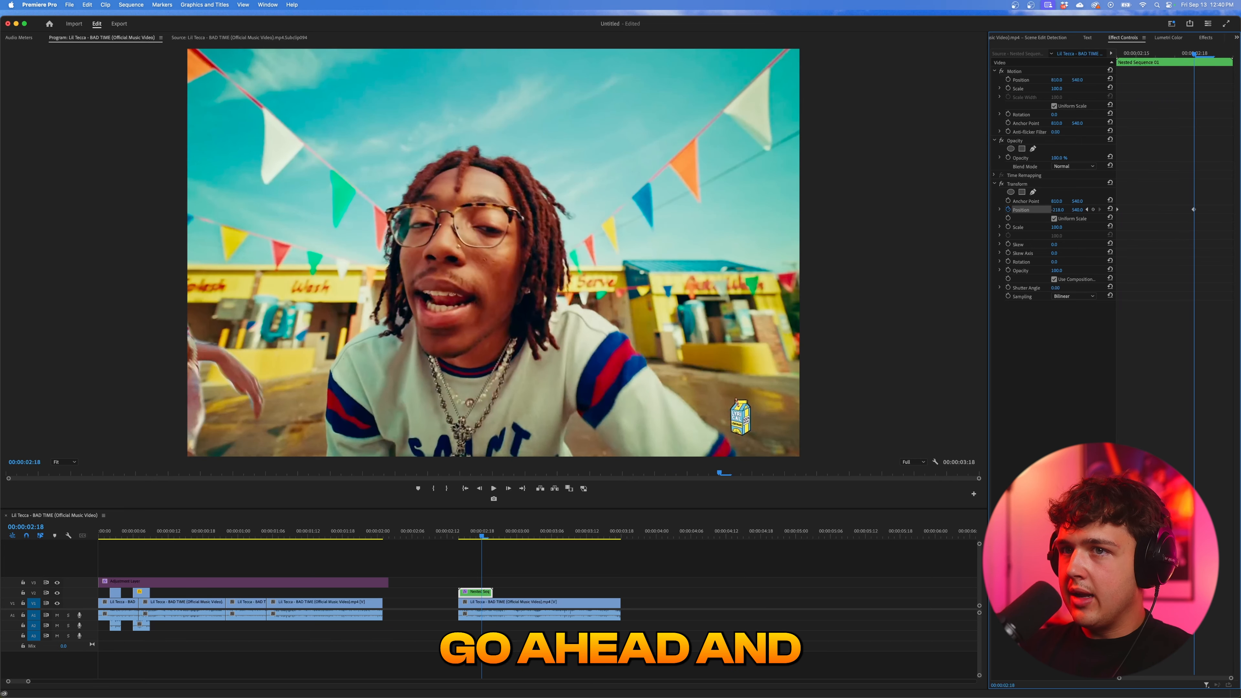
key("space")
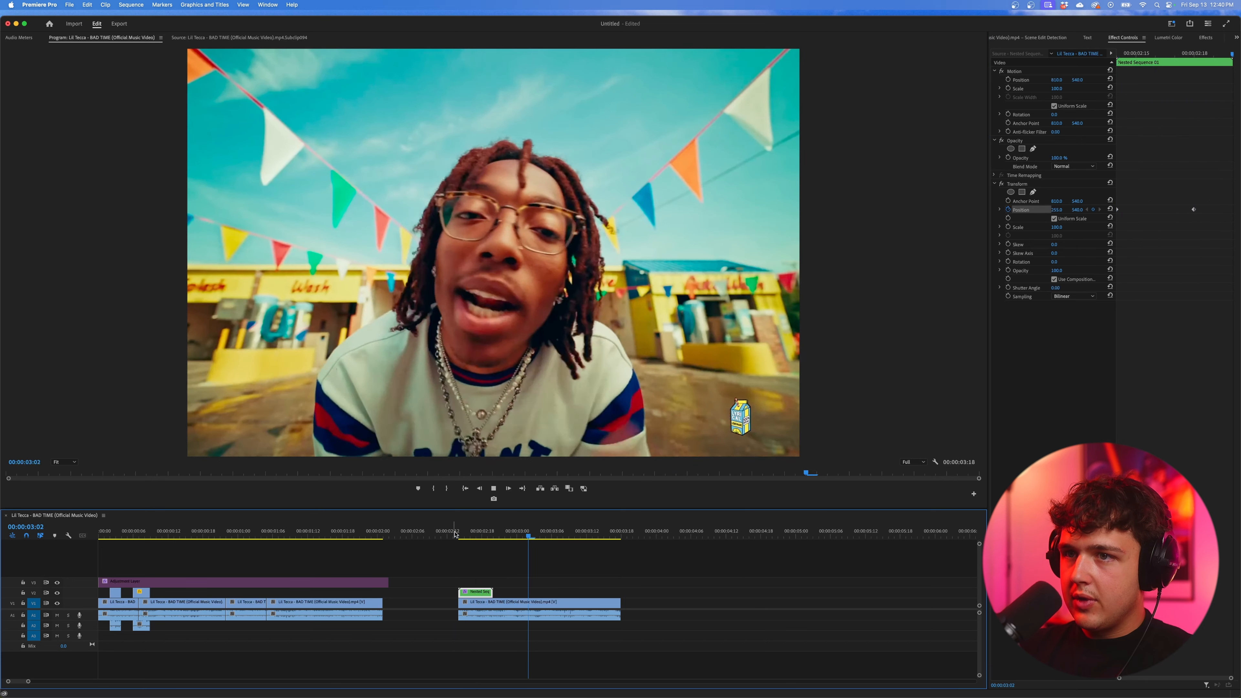
left_click_drag(456, 535, 506, 593)
- Extend the still's duration inside Nested Sequence 01 and return to the main BAD TIME sequence
left_click_drag(490, 593, 504, 593)
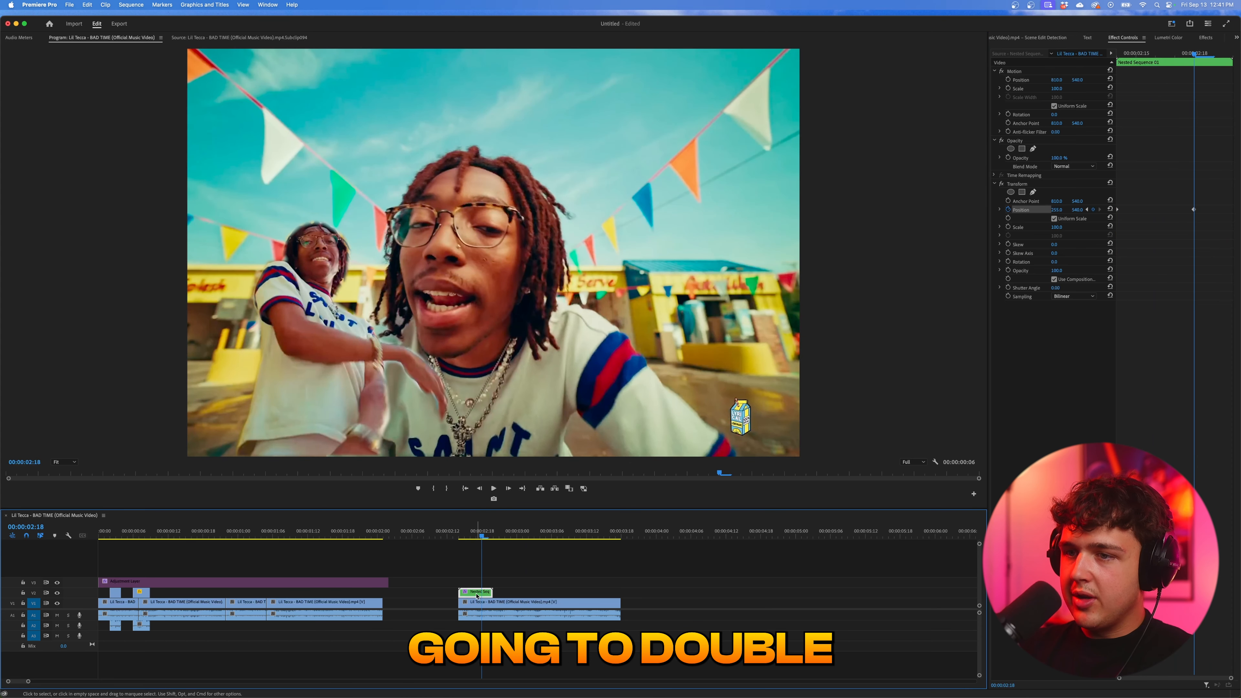
double_click(478, 592)
left_click_drag(134, 595, 842, 593)
left_click(74, 515)
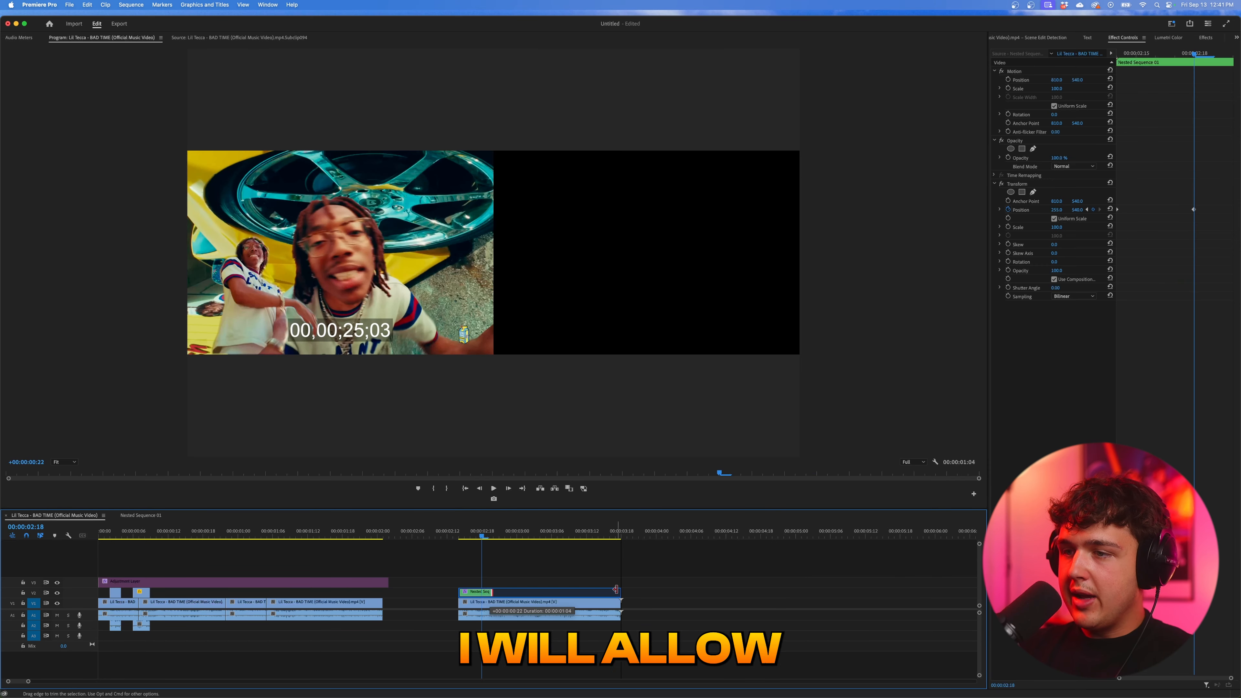